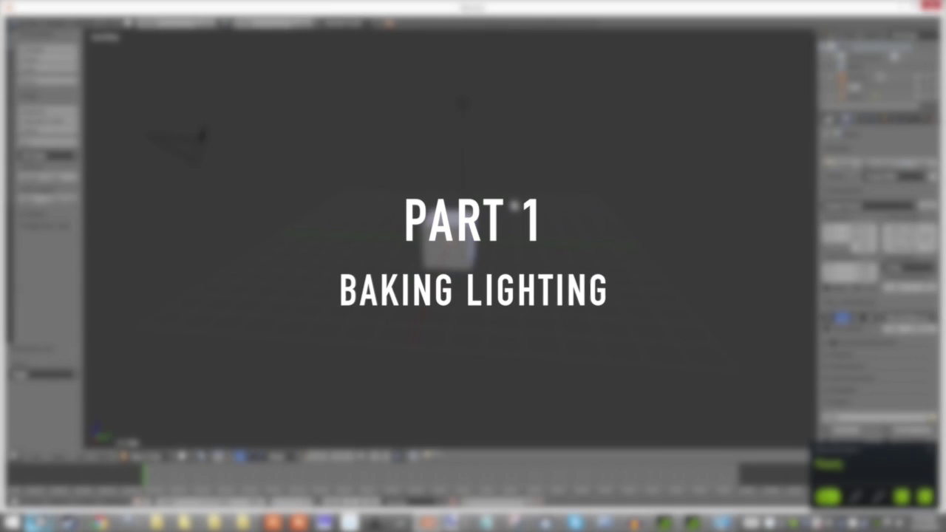
Delete the default camera and lamp from the scene
middle_drag(498, 175, 518, 178)
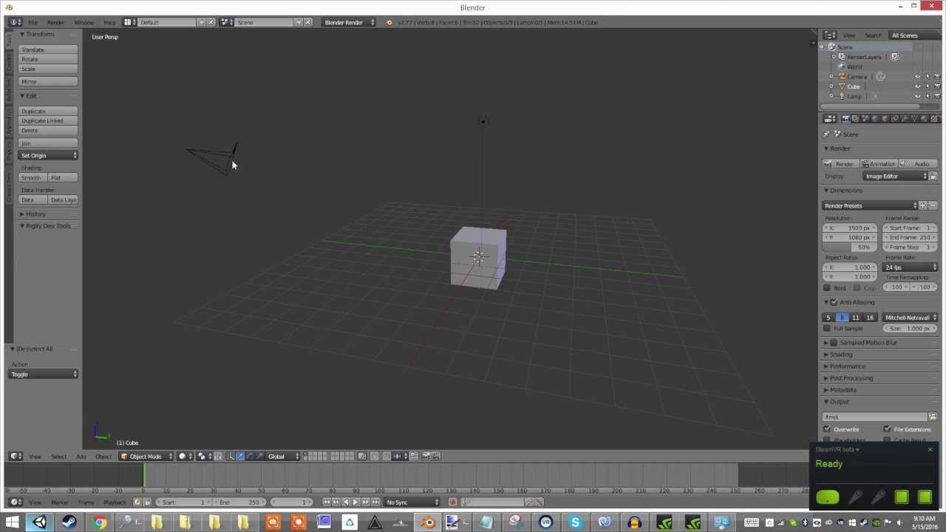
right_click(218, 160)
key(x)
click(219, 156)
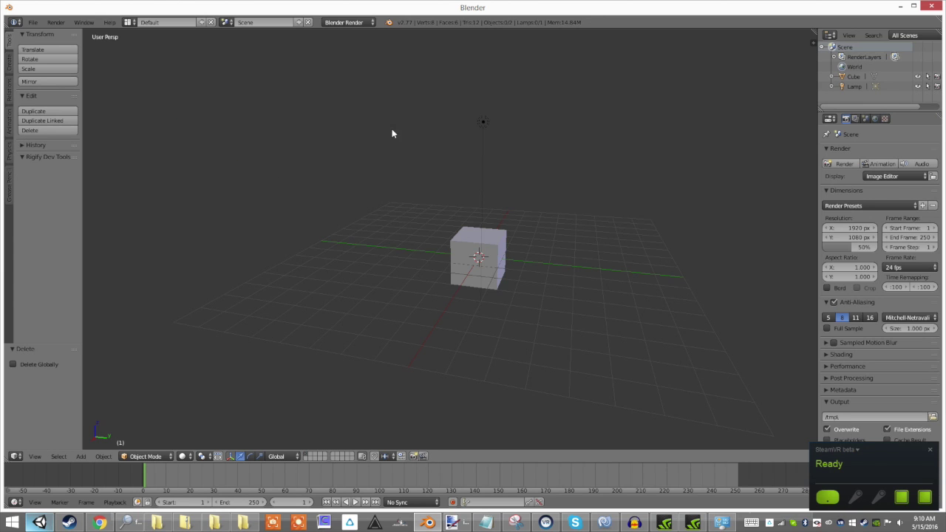
right_click(479, 122)
key(x)
click(479, 120)
Switch the render engine to Cycles Render
middle_drag(355, 141, 461, 170)
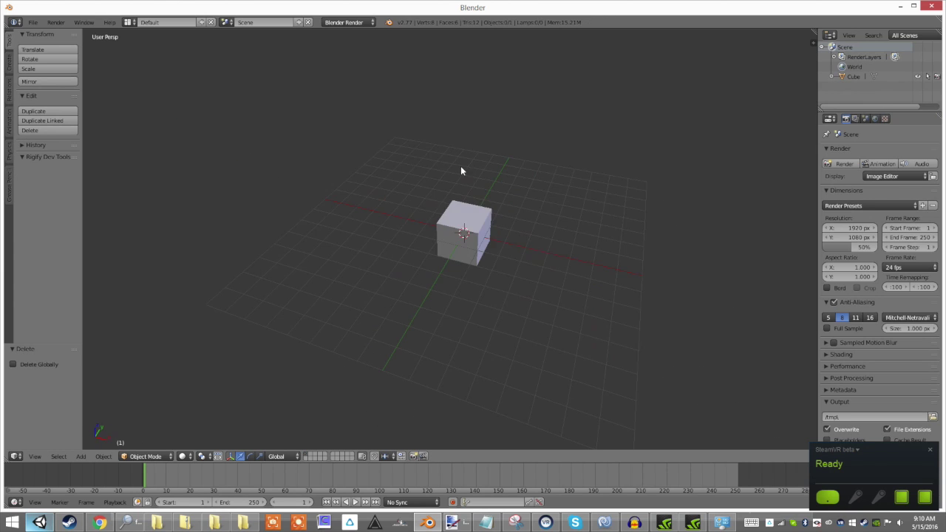
middle_drag(517, 239, 498, 226)
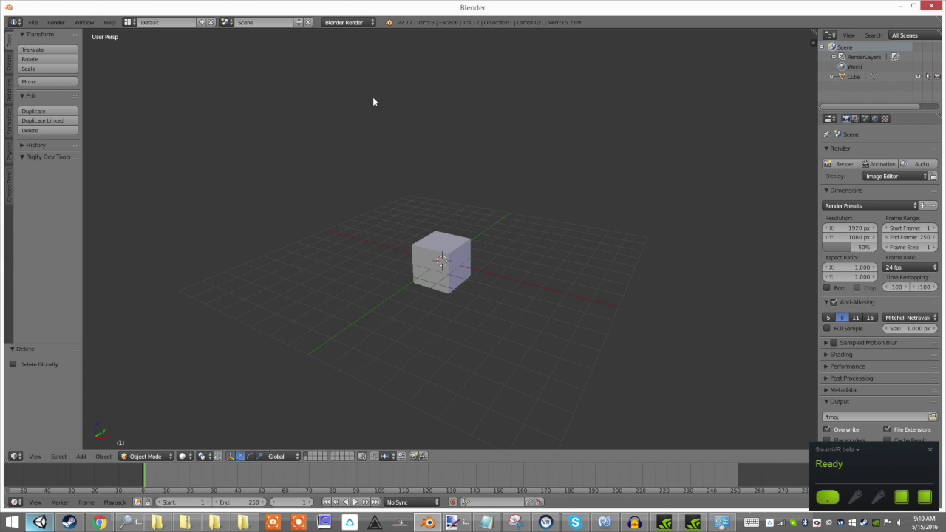
click(337, 24)
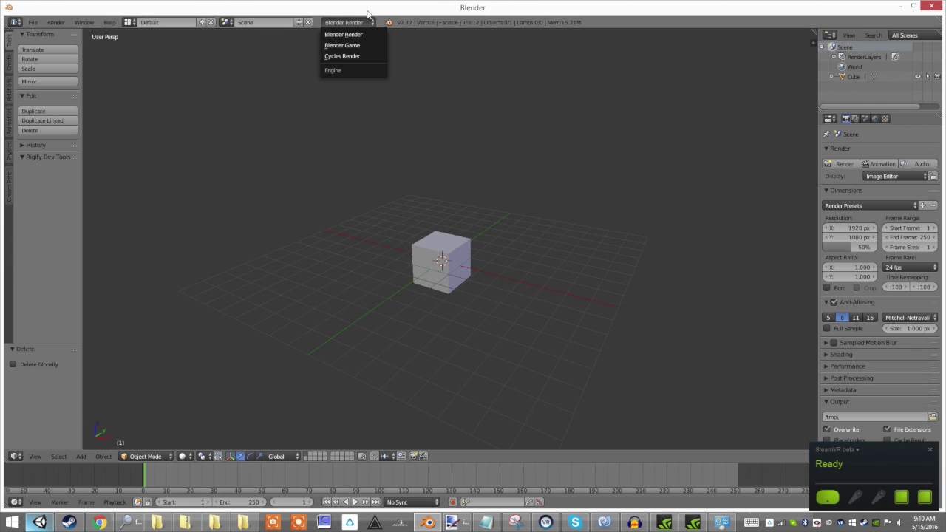
click(344, 22)
click(342, 56)
Delete the default cube so the scene is empty
scroll(458, 354, up, 4)
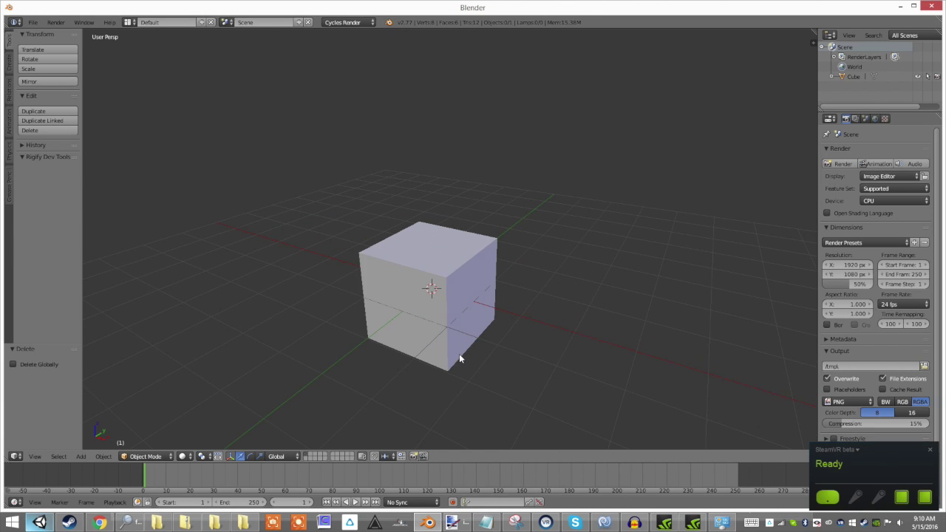
scroll(458, 330, down, 1)
key(x)
click(451, 296)
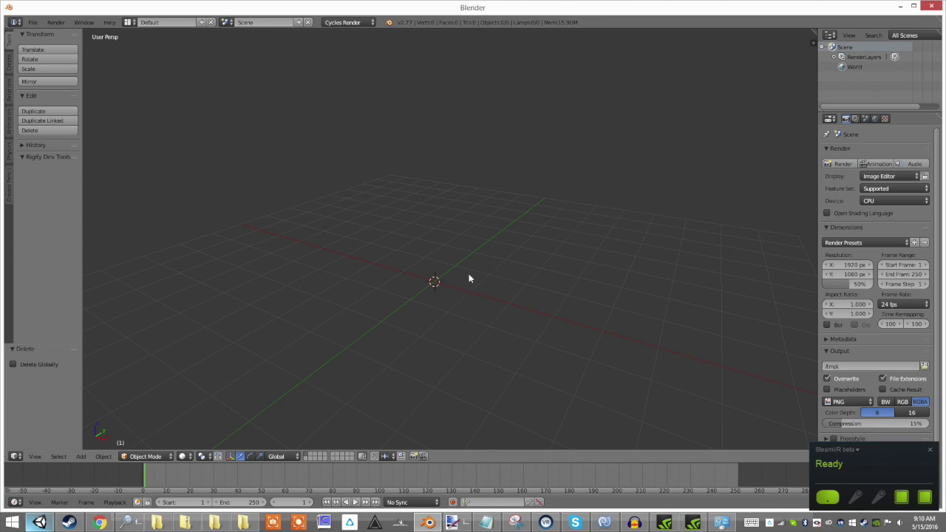
Add a mesh plane at the scene origin
key(shift+a)
mouse_move(469, 245)
key(shift+a)
mouse_move(380, 242)
click(432, 242)
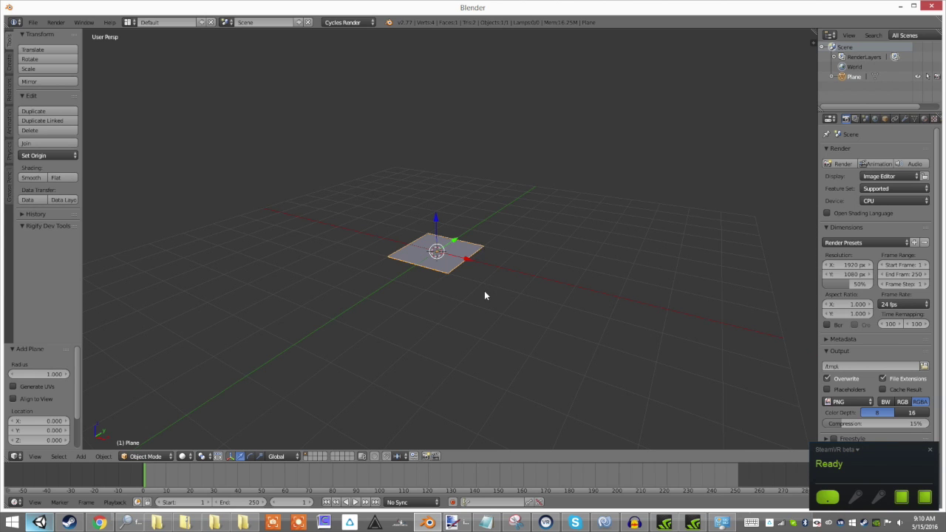
middle_drag(485, 295, 520, 248)
scroll(476, 312, up, 5)
scroll(520, 248, down, 3)
scroll(395, 345, down, 4)
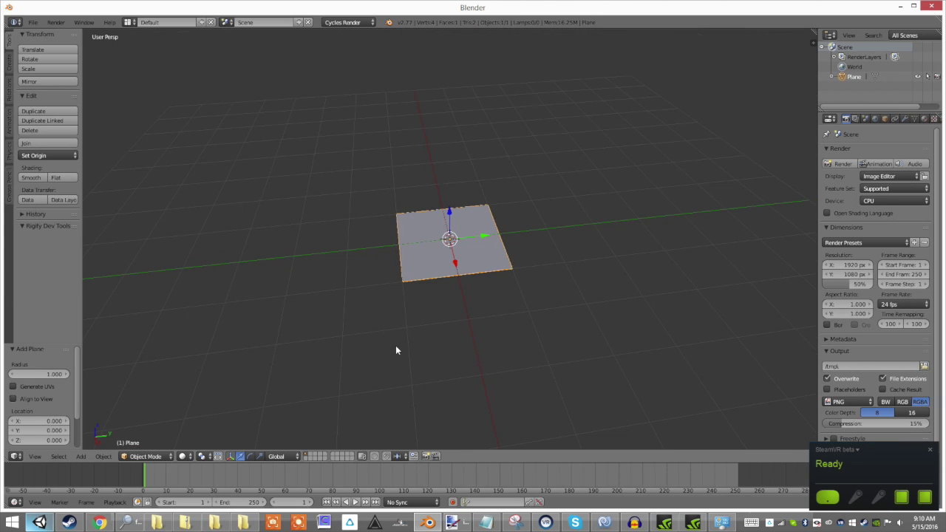
scroll(390, 356, down, 1)
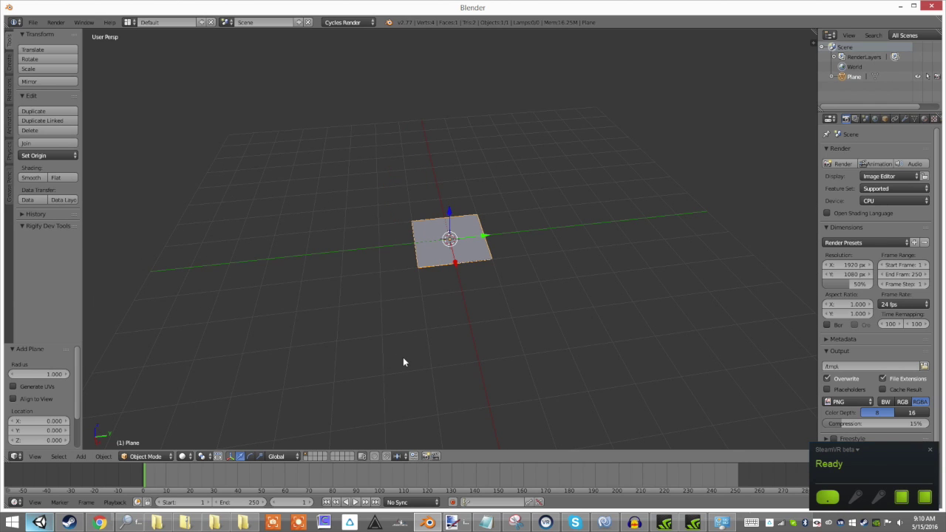
middle_drag(423, 342, 452, 320)
In front orthographic view, sketch a tall grease-pencil loop rising from the plane's centre
key(KP_1)
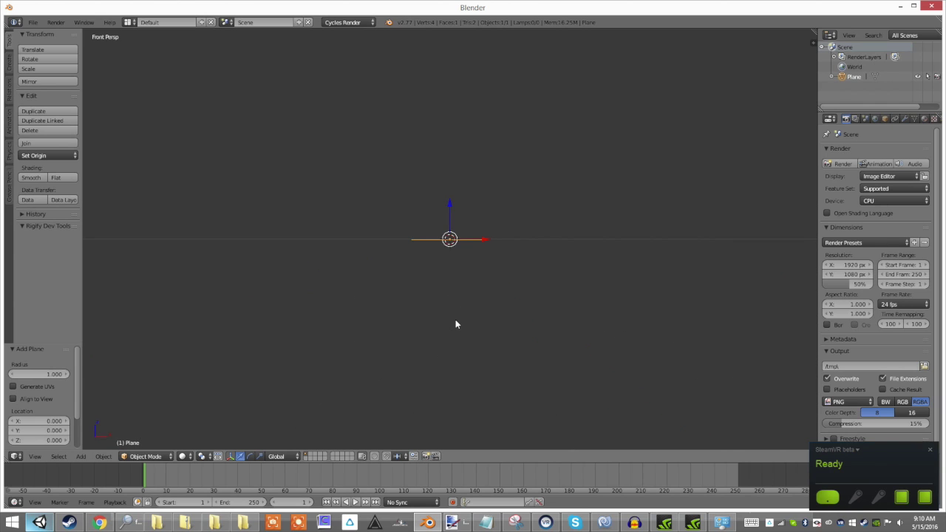
key(KP_5)
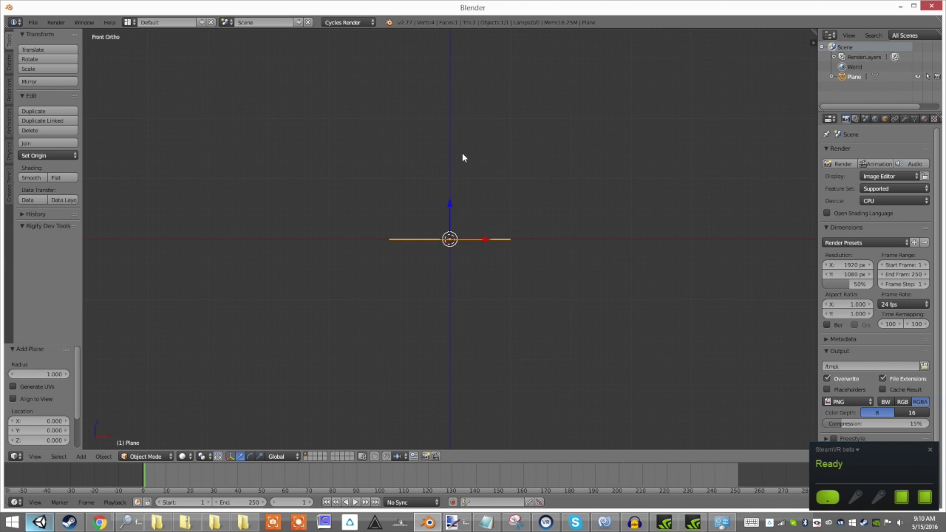
mouse_move(455, 149)
mouse_down()
mouse_move(456, 221)
mouse_move(468, 223)
mouse_move(462, 141)
mouse_up()
mouse_move(510, 185)
middle_down()
mouse_move(526, 202)
mouse_move(471, 233)
middle_up()
mouse_move(490, 273)
middle_down()
mouse_move(501, 262)
mouse_move(491, 284)
middle_up()
Scale the plane to double size, undoing the later trial rescales
key(s)
key(2)
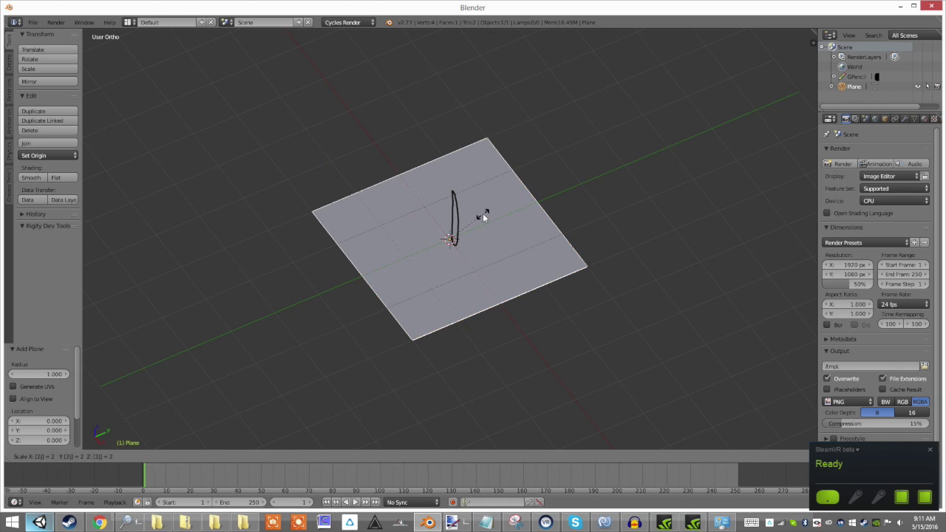
key(Return)
middle_drag(495, 235, 523, 258)
scroll(574, 281, down, 1)
key(s)
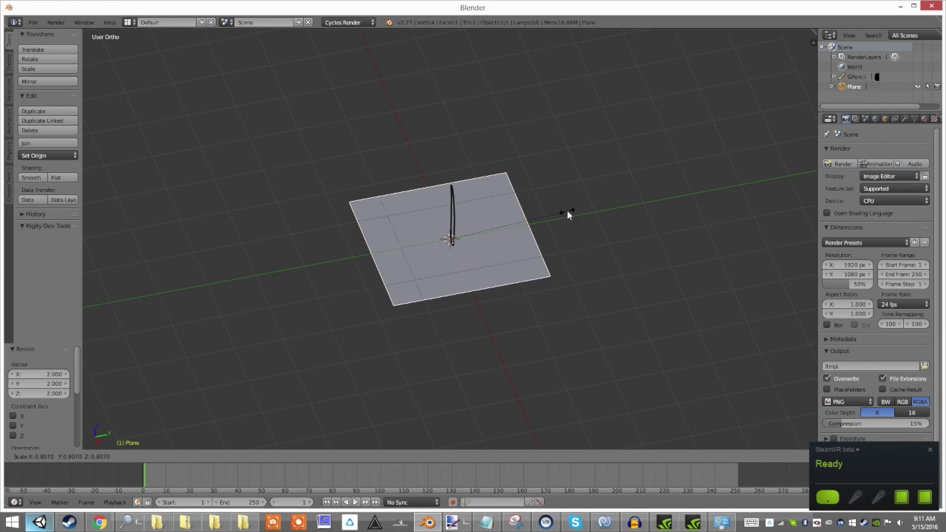
click(514, 221)
key(s)
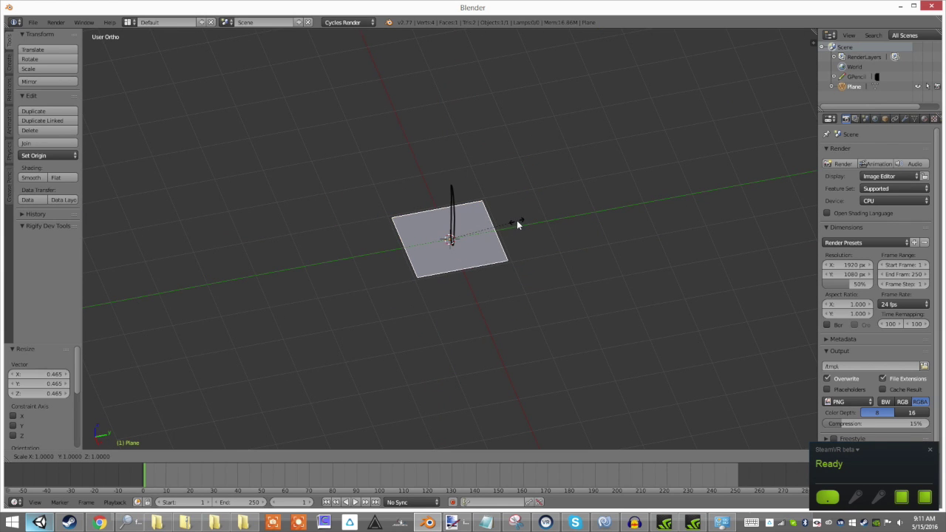
key(x)
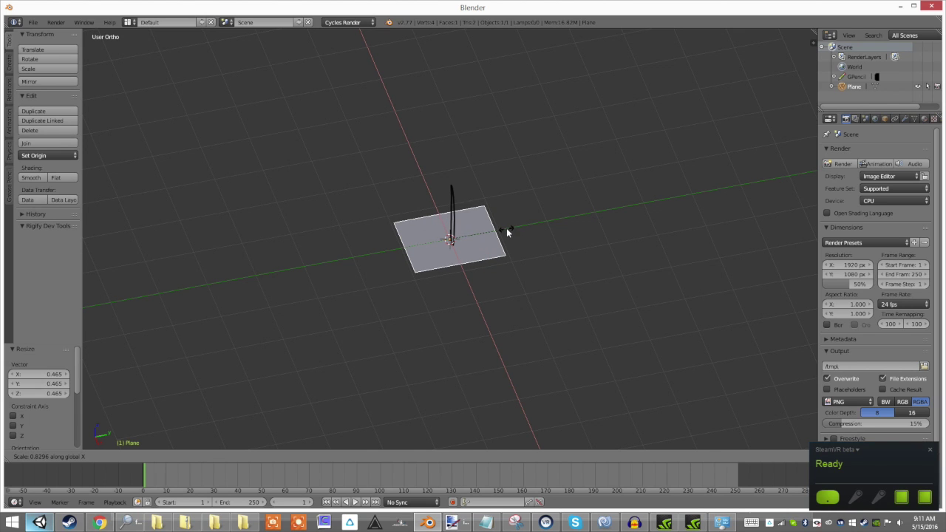
click(497, 235)
key(ctrl+z)
key(ctrl+z)
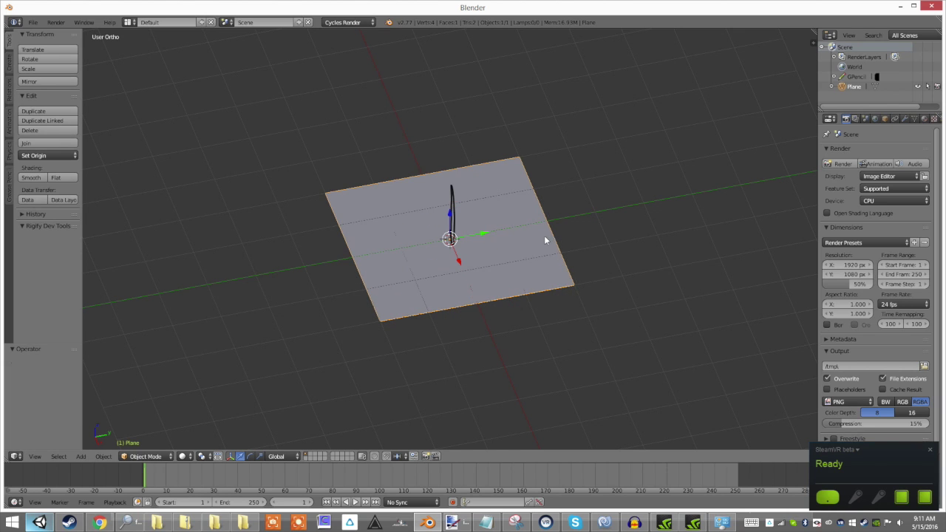
In Edit Mode, resize the plane mesh and switch to front orthographic view
middle_drag(600, 213, 578, 207)
key(Tab)
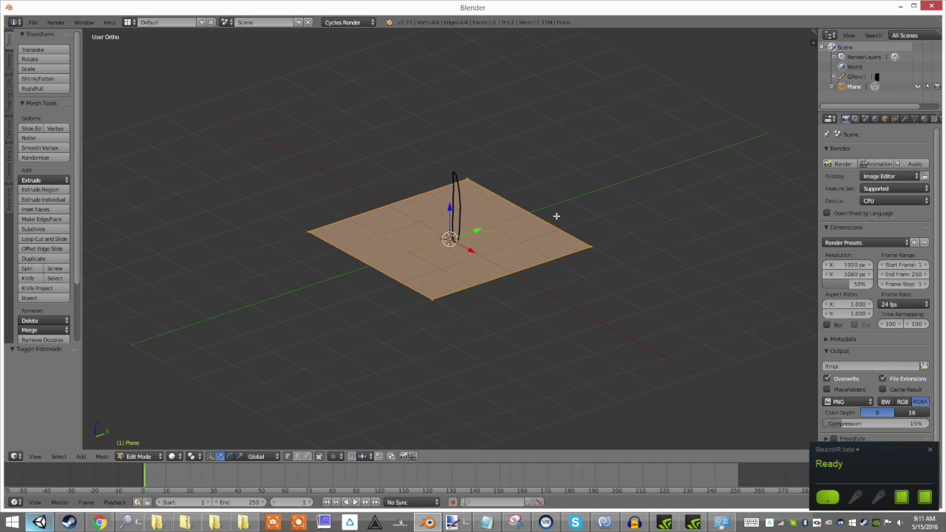
key(s)
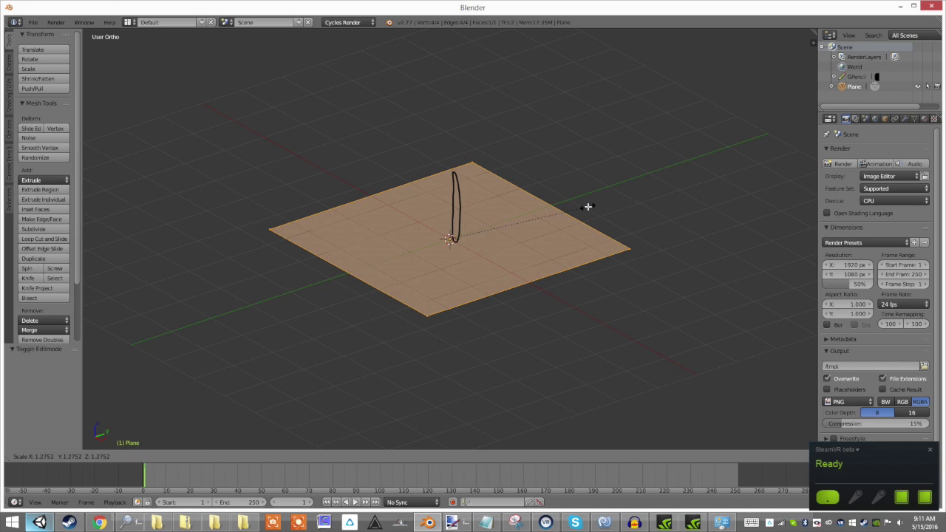
click(588, 206)
key(s)
click(591, 205)
middle_drag(591, 205, 529, 287)
key(KP_1)
key(KP_5)
key(KP_5)
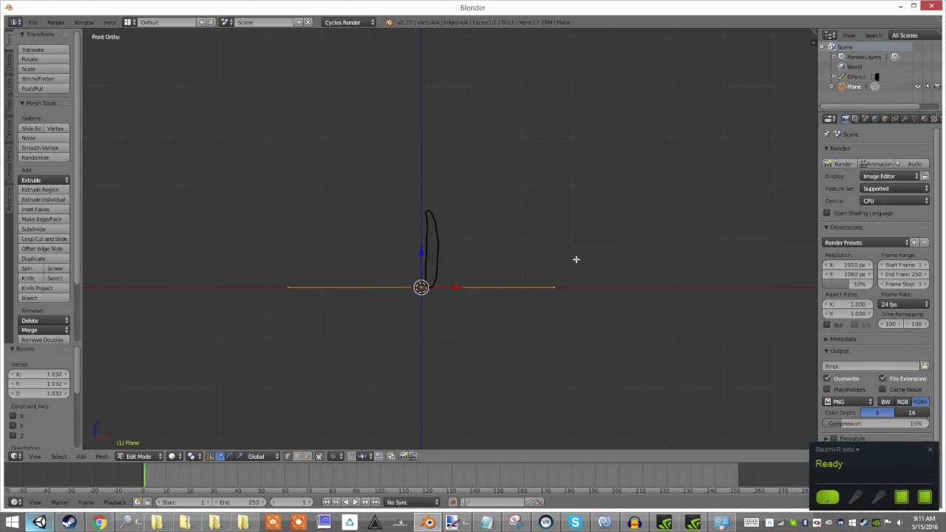
middle_drag(575, 260, 549, 291)
key(KP_1)
Extrude the edges up, scale them outward, and extrude down to form a thick rim
key(e)
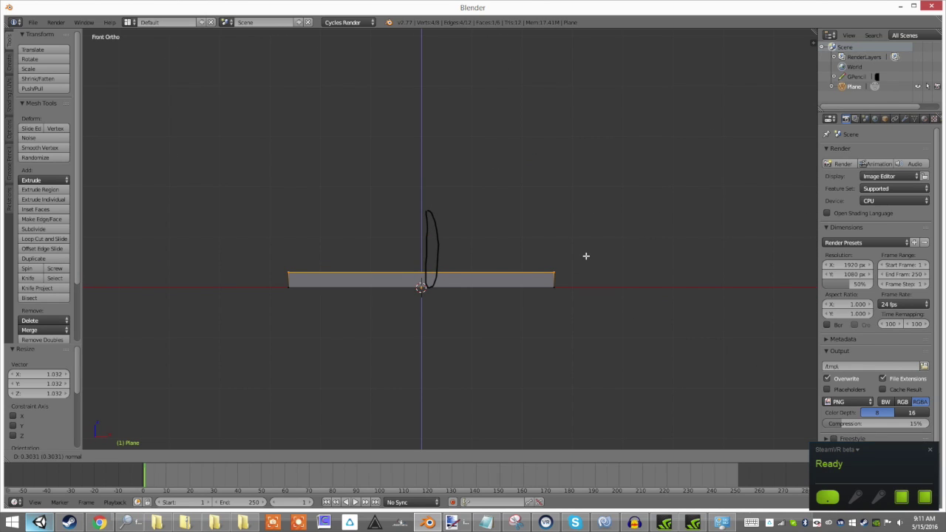
click(587, 255)
key(e)
right_click(587, 255)
key(s)
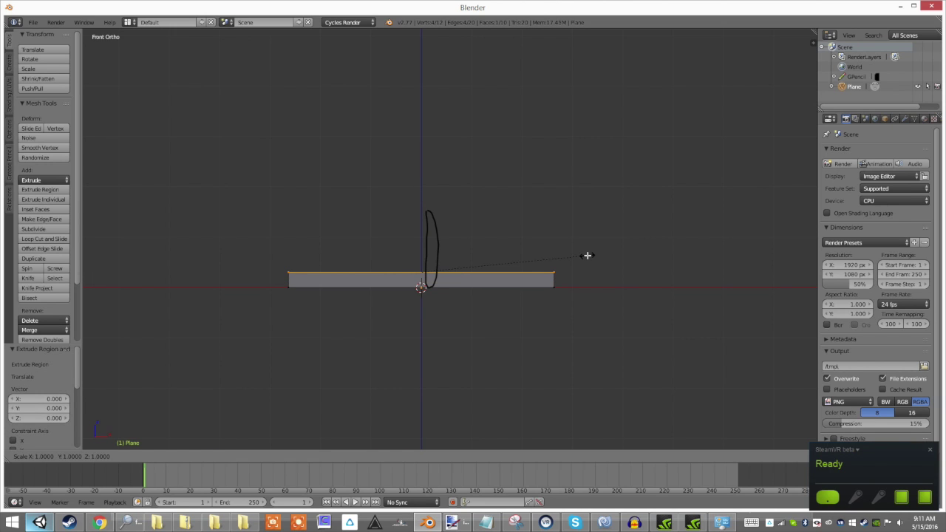
click(595, 254)
key(e)
click(604, 266)
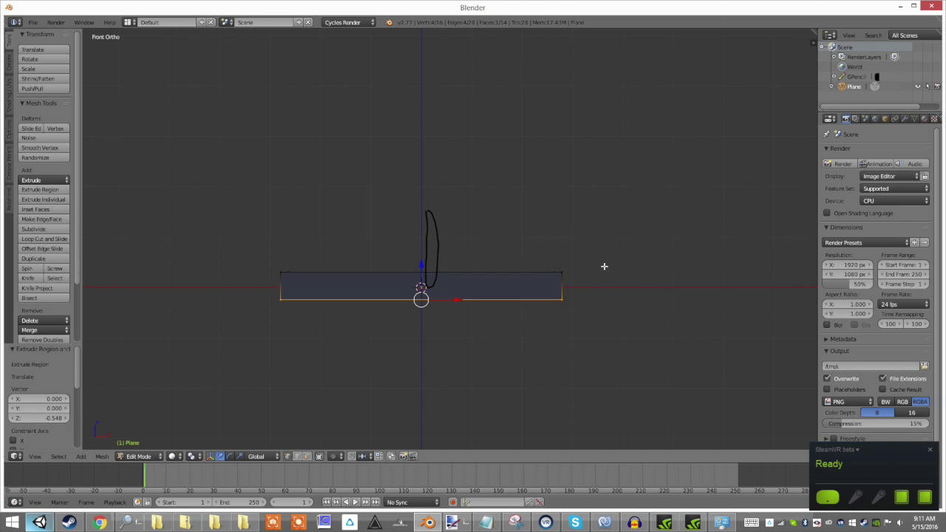
middle_drag(604, 266, 562, 282)
key(a)
key(a)
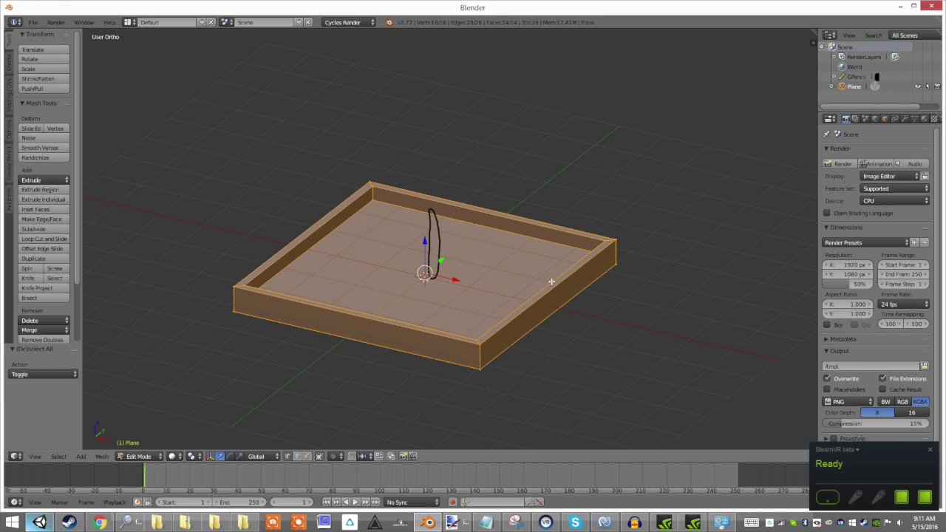
key(Tab)
Delete the tray's bottom face and return to Object Mode
middle_drag(546, 275, 484, 247)
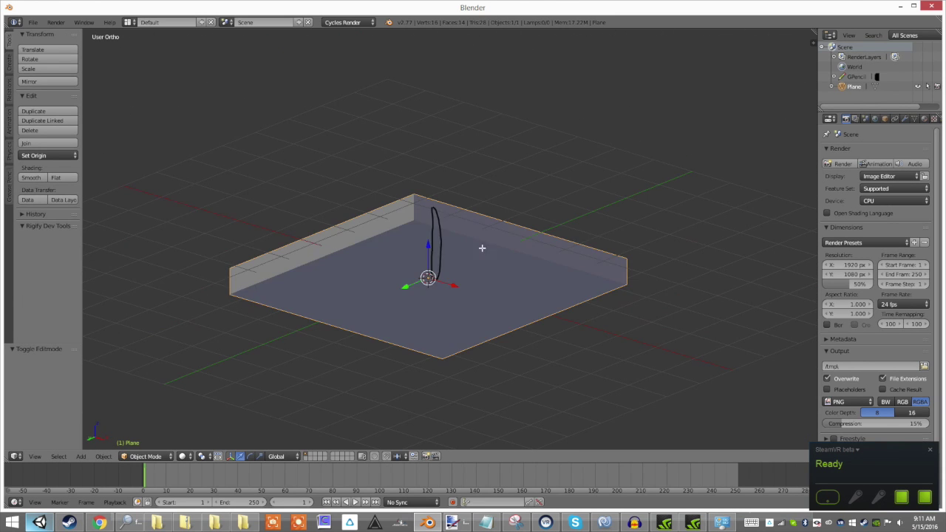
key(Tab)
right_click(396, 233)
right_click(545, 295)
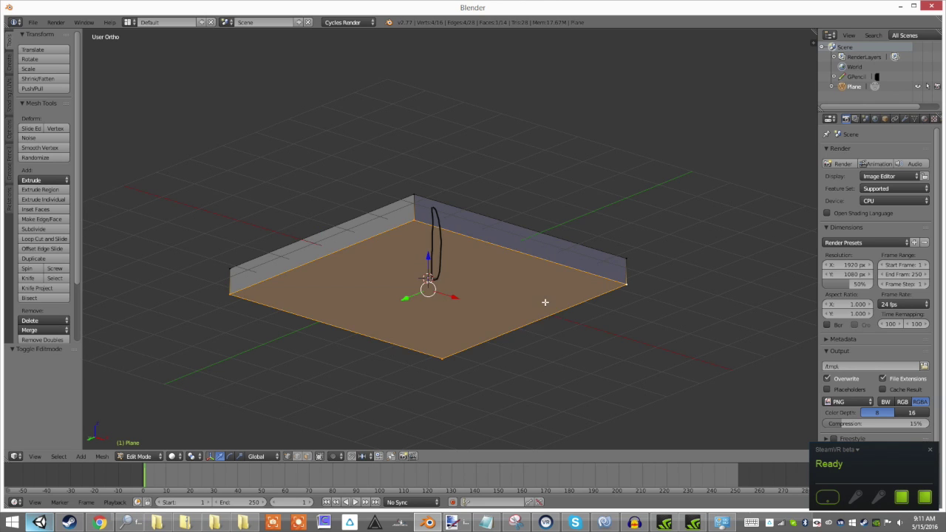
key(x)
click(545, 302)
middle_drag(510, 266, 458, 333)
key(Tab)
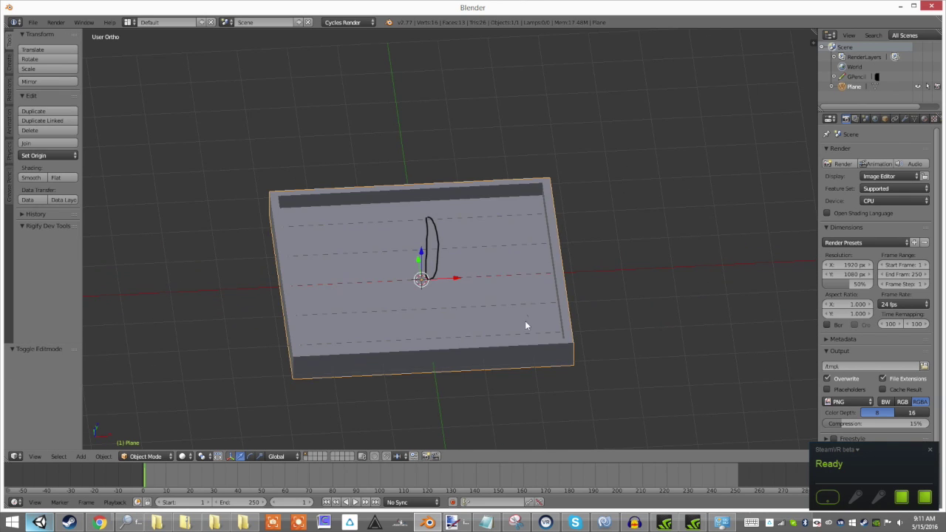
middle_drag(525, 322, 476, 327)
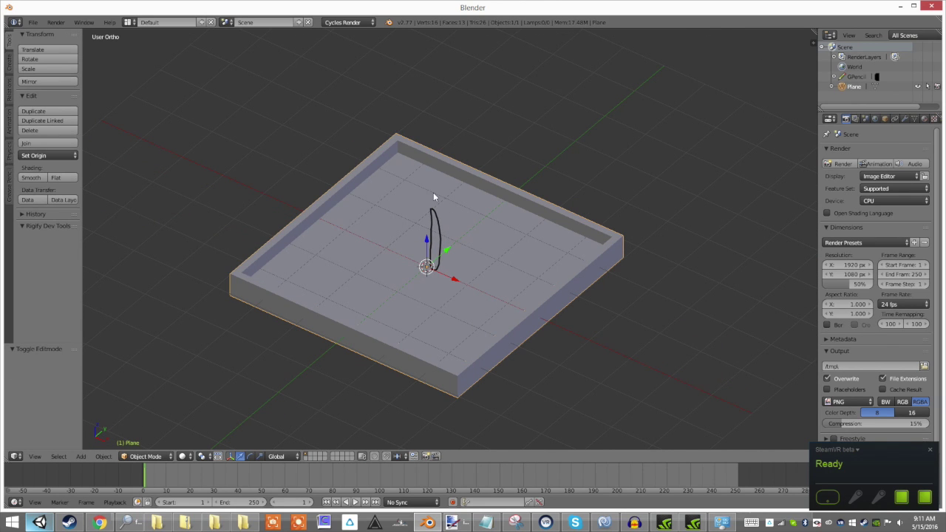
Erase the grease-pencil sketch strokes
right_drag(436, 212, 433, 276)
mouse_move(434, 197)
right_down()
mouse_move(440, 278)
mouse_move(430, 271)
right_up()
middle_drag(451, 255, 475, 289)
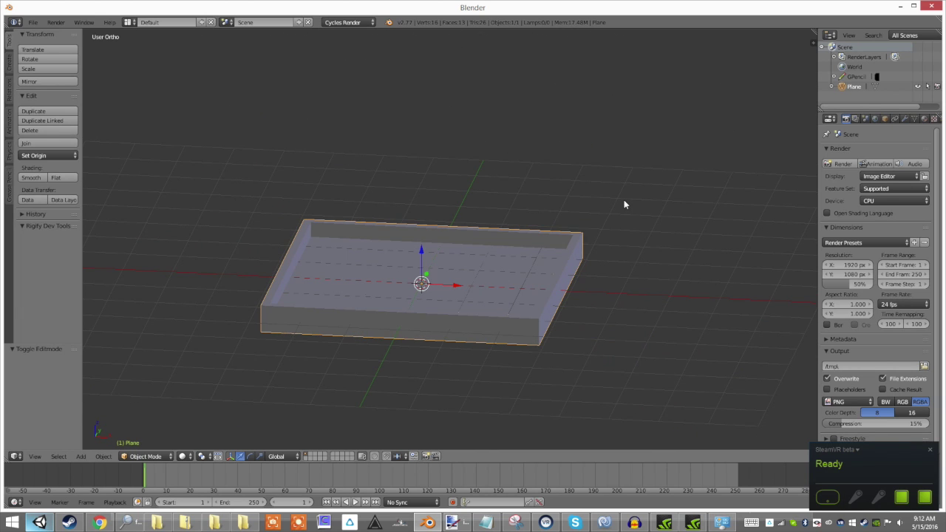
Preview the tray in Cycles rendered shading from several angles
key(shift+z)
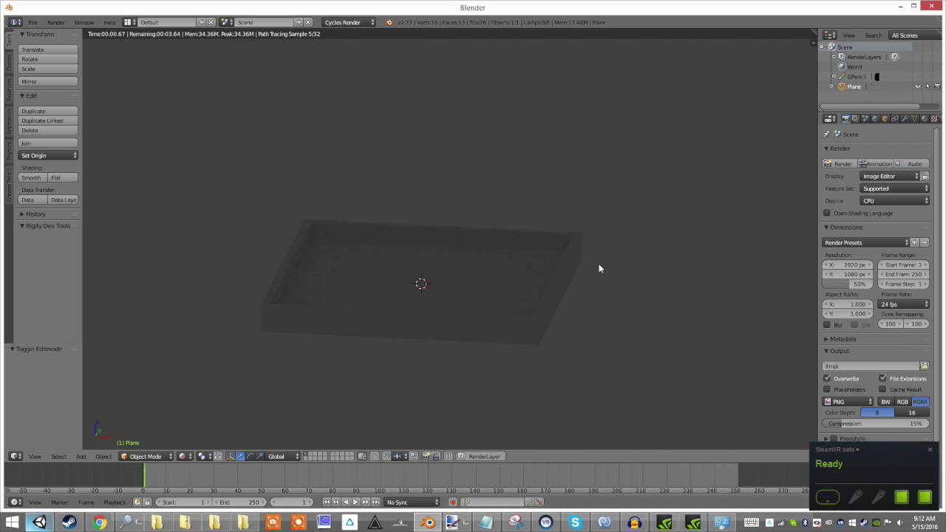
mouse_move(597, 266)
middle_down()
mouse_move(546, 313)
mouse_move(421, 274)
mouse_move(473, 291)
middle_up()
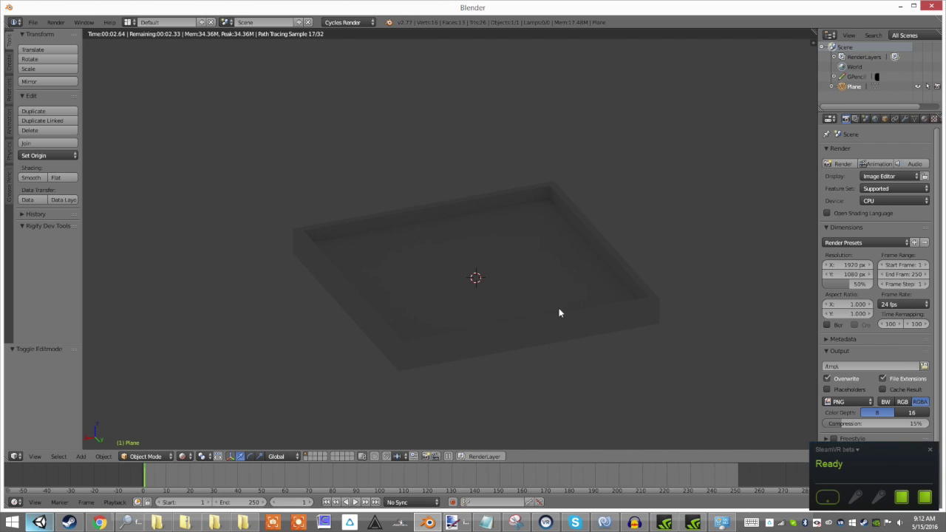
middle_drag(574, 286, 471, 281)
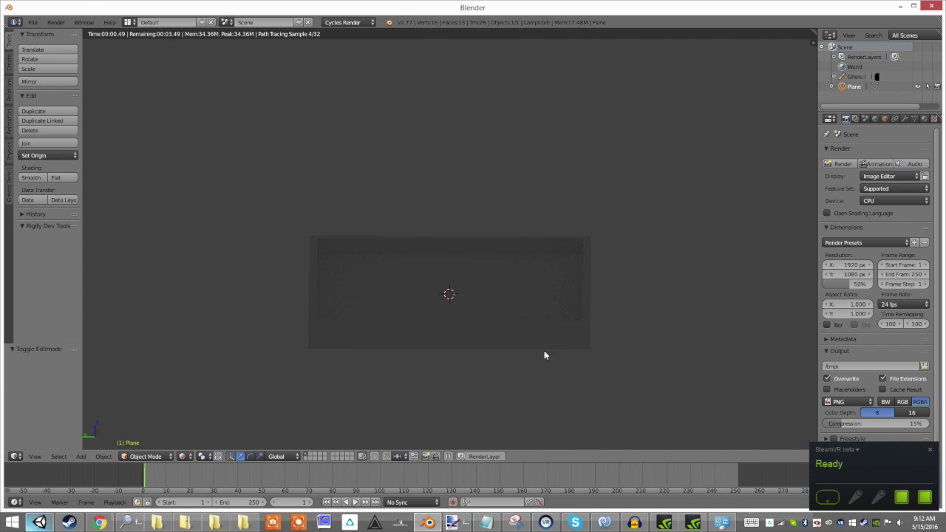
middle_drag(545, 352, 589, 346)
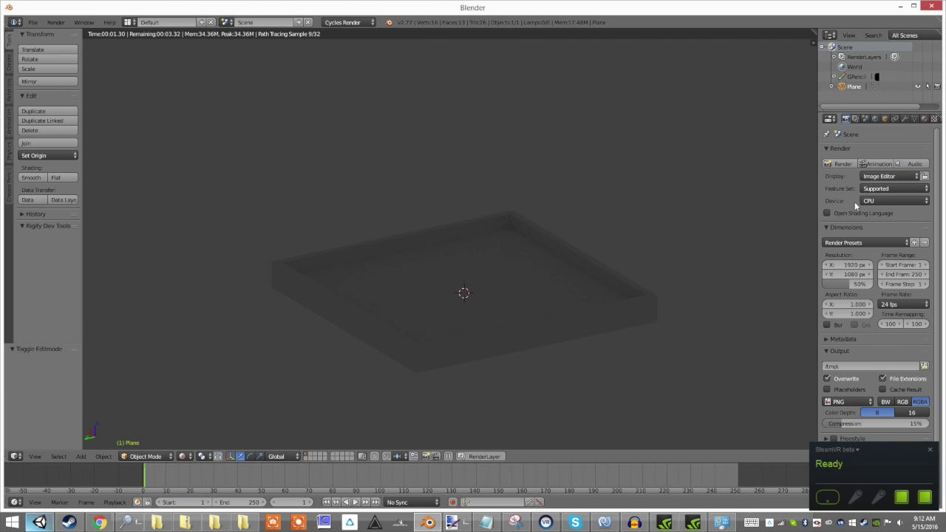
Set the Cycles render device from CPU to GPU Compute
click(900, 200)
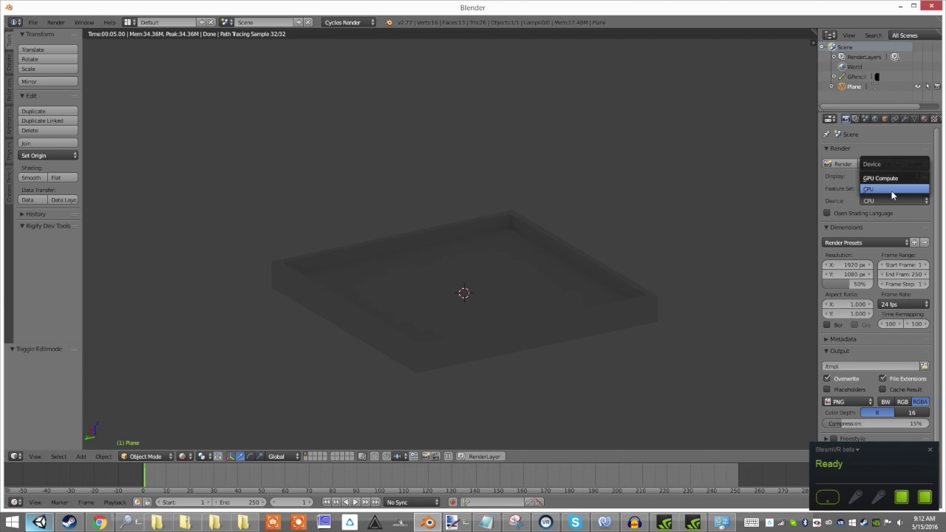
click(882, 180)
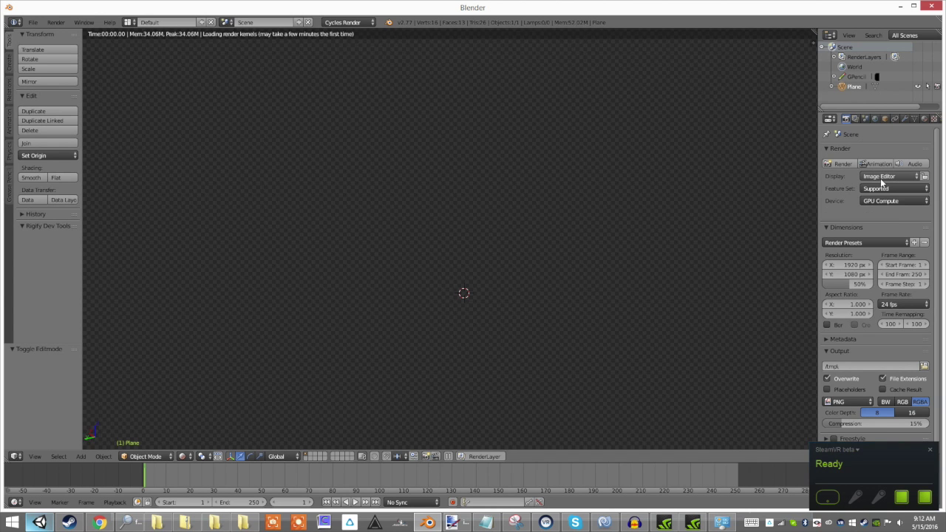
scroll(672, 373, up, 2)
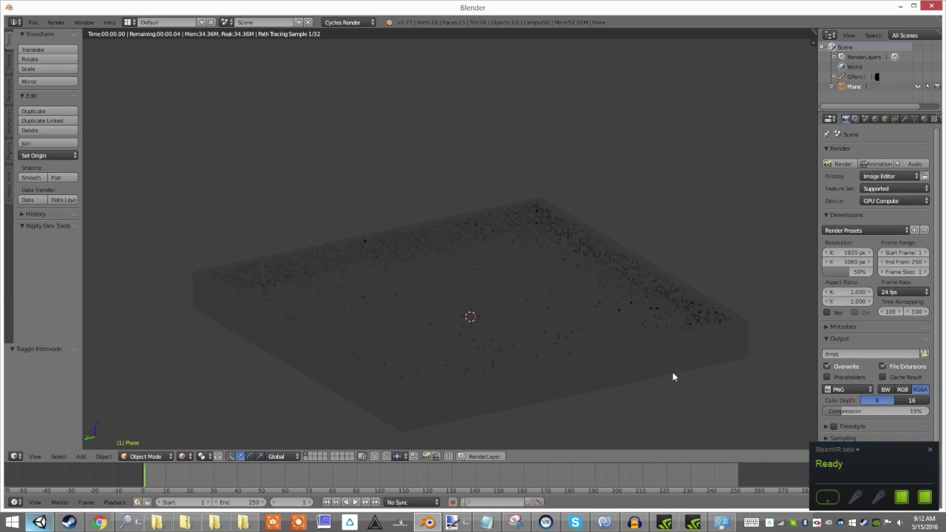
click(32, 22)
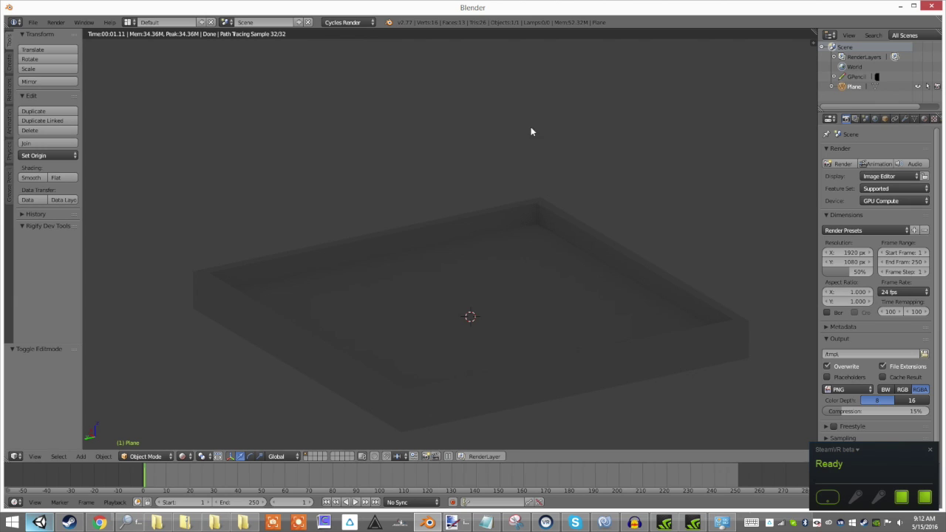
middle_drag(680, 344, 631, 321)
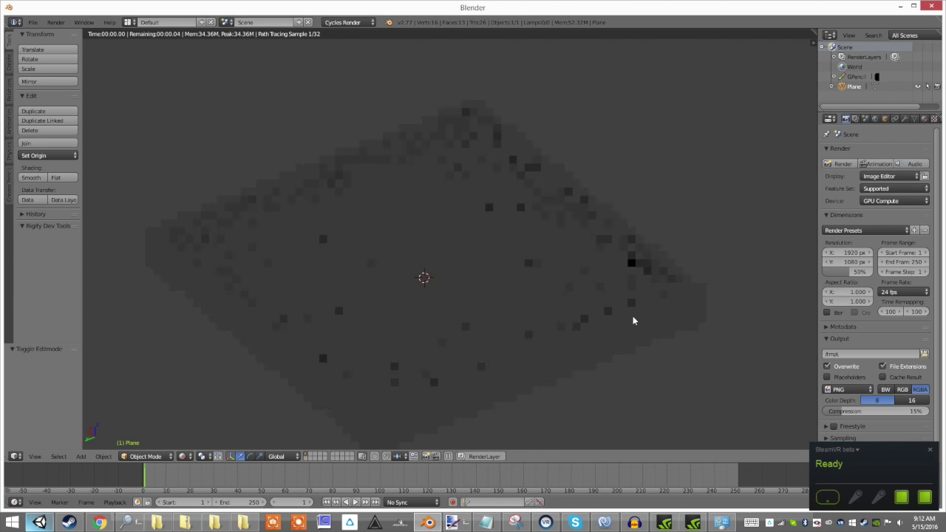
click(890, 201)
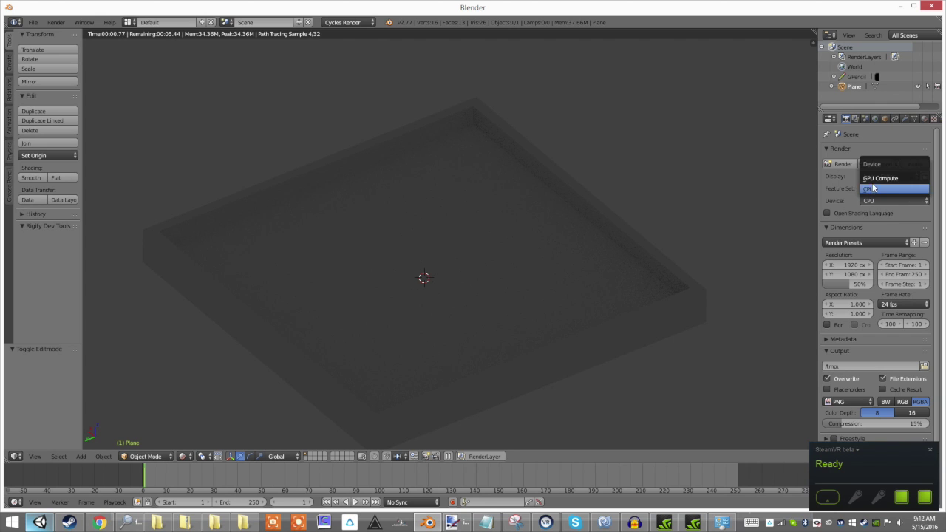
click(879, 178)
mouse_move(576, 229)
middle_down()
mouse_move(637, 221)
mouse_move(566, 327)
mouse_move(475, 330)
mouse_move(450, 369)
mouse_move(458, 350)
mouse_move(487, 375)
mouse_move(522, 333)
mouse_move(496, 334)
middle_up()
Enable world nodes and darken the world background colour to nearly black
key(z)
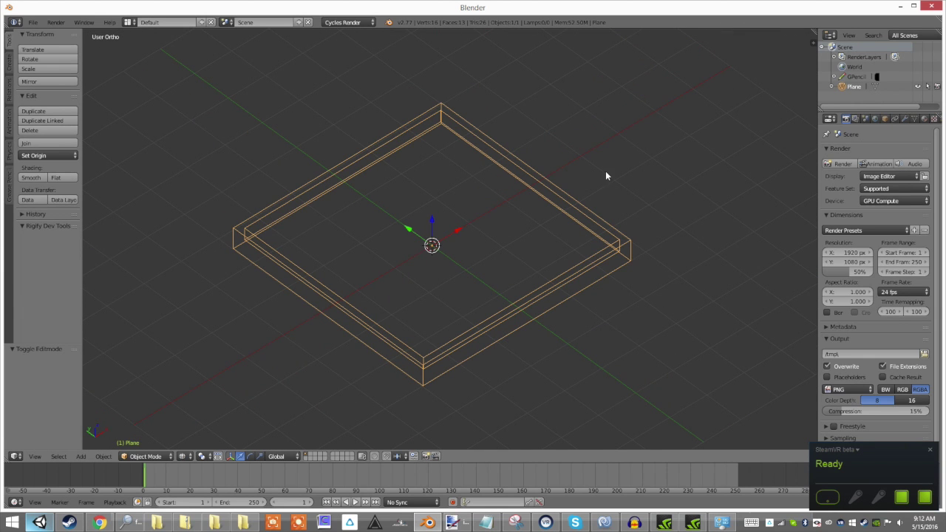
key(shift+z)
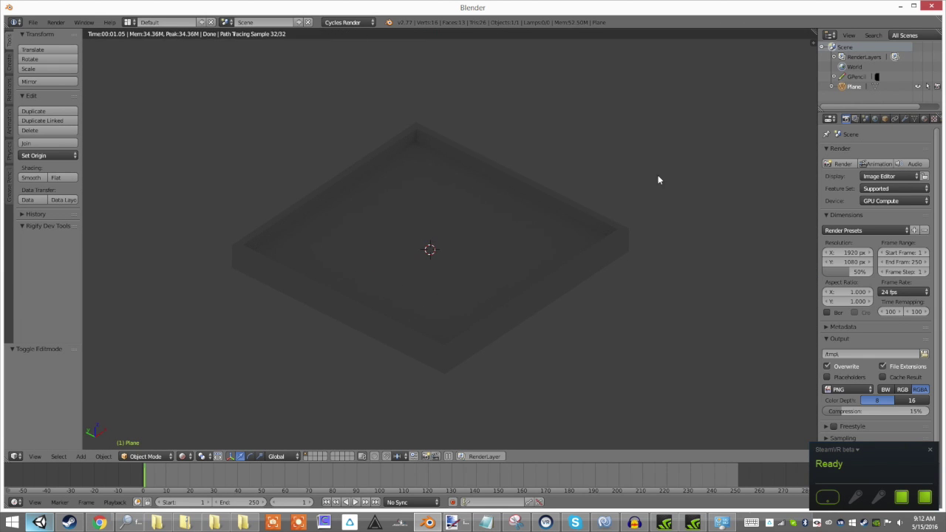
click(875, 118)
click(886, 206)
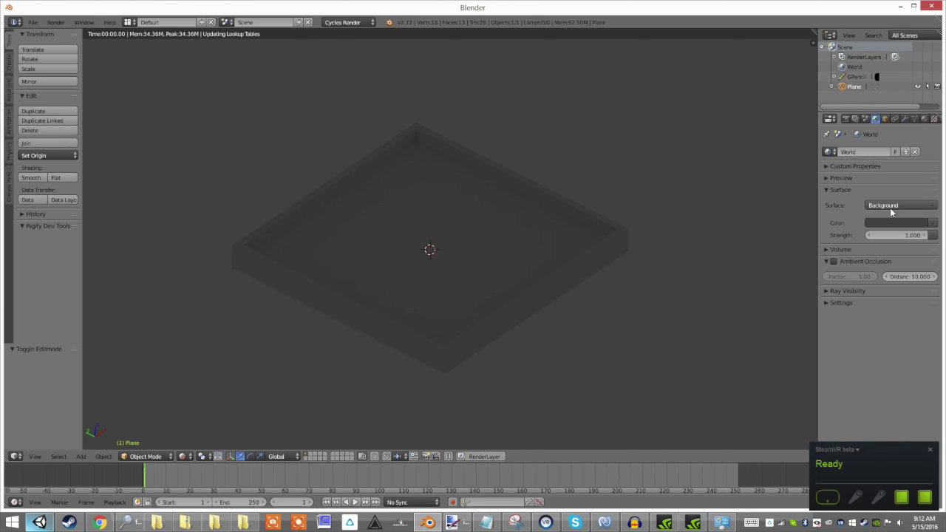
click(895, 222)
drag(919, 118, 913, 146)
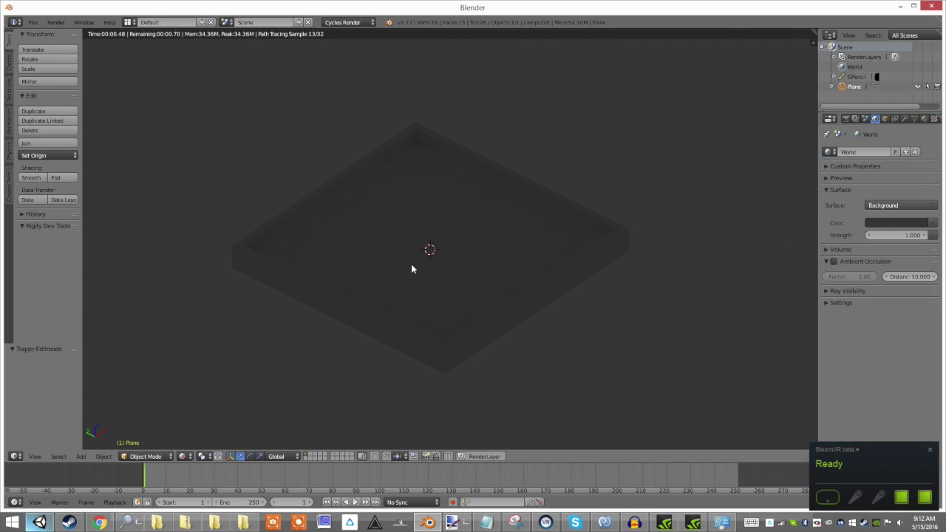
Add a UV sphere and shrink it to about 0.29 scale
key(shift+a)
mouse_move(502, 247)
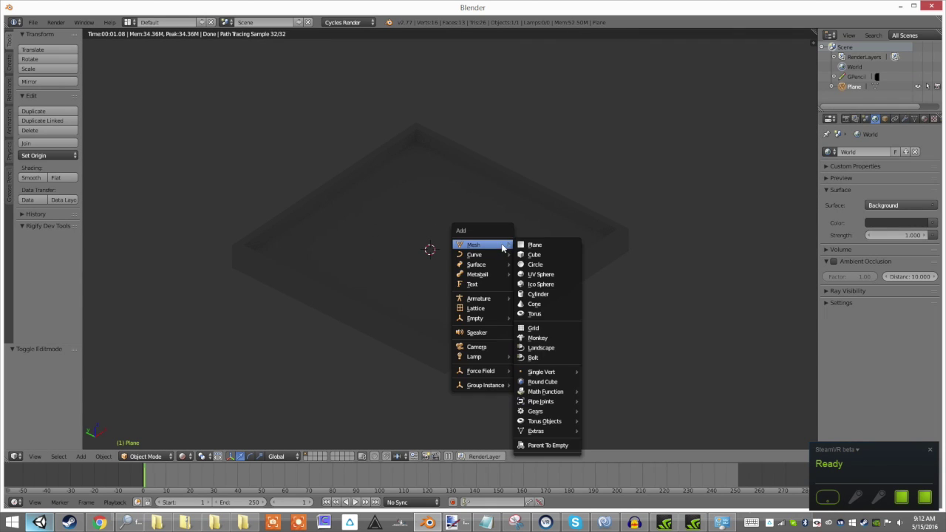
click(547, 275)
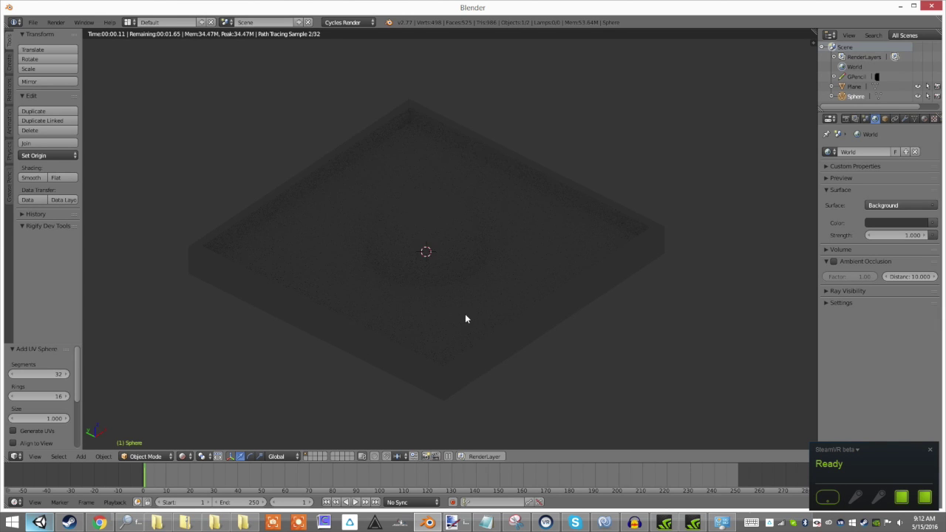
key(shift+z)
mouse_move(463, 313)
middle_down()
mouse_move(515, 282)
mouse_move(559, 235)
middle_up()
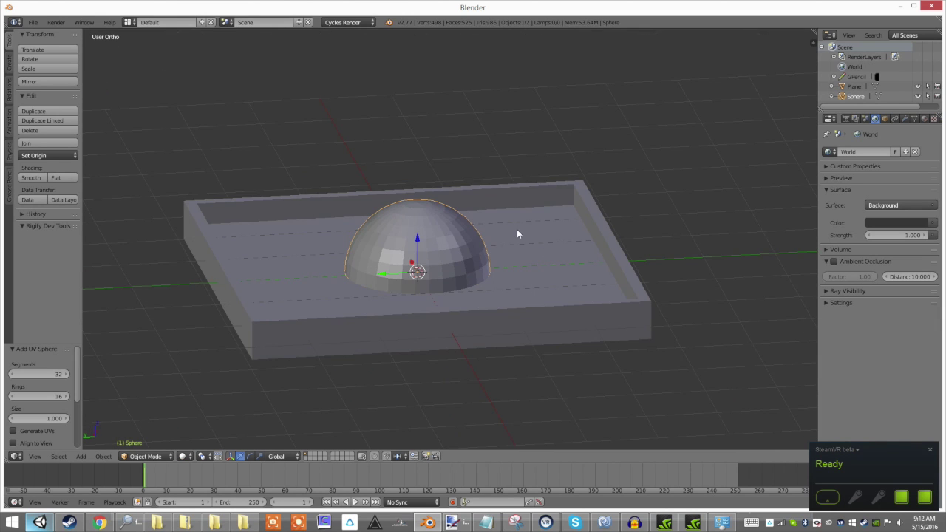
key(KP_1)
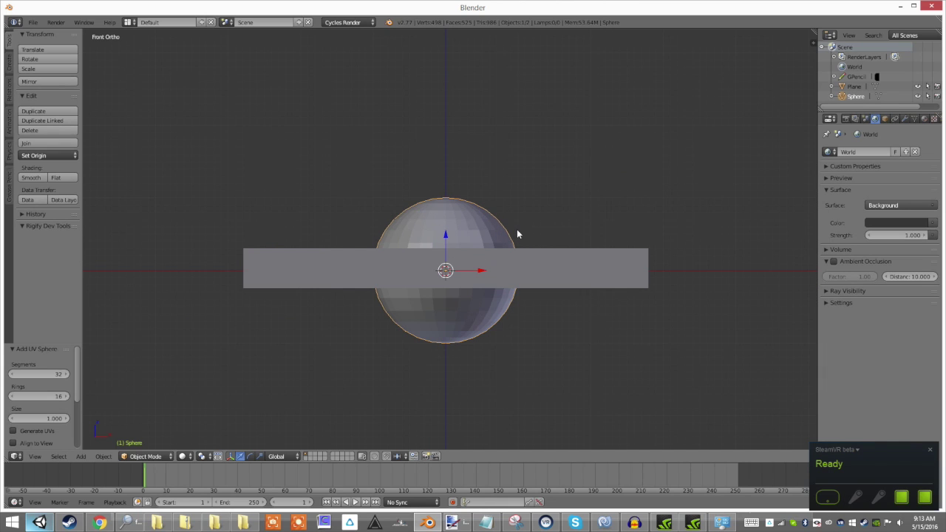
key(s)
click(474, 249)
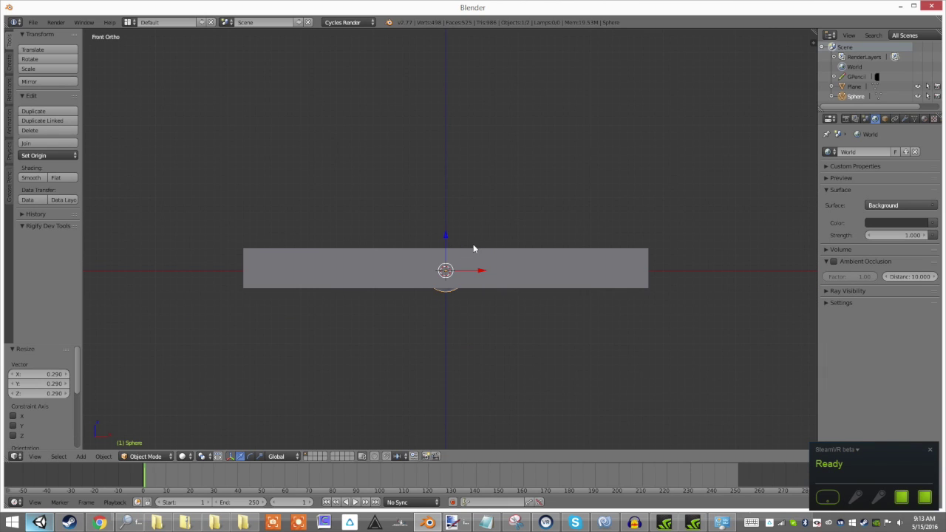
Move the small sphere above one corner of the tray
key(g)
click(671, 169)
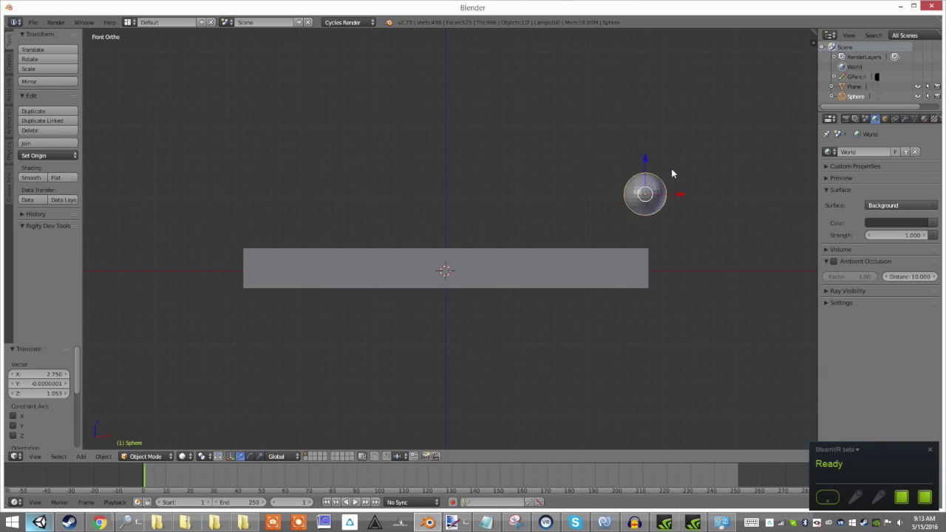
key(KP_3)
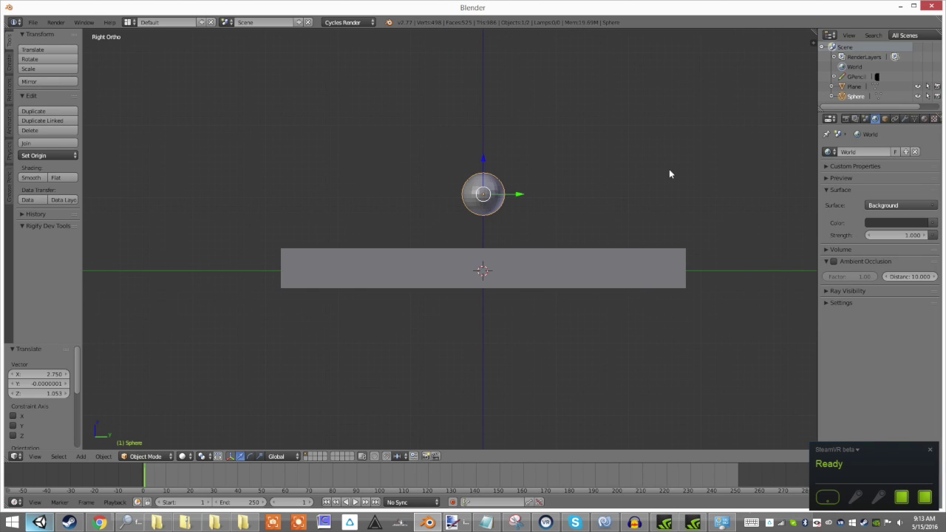
drag(518, 199, 318, 208)
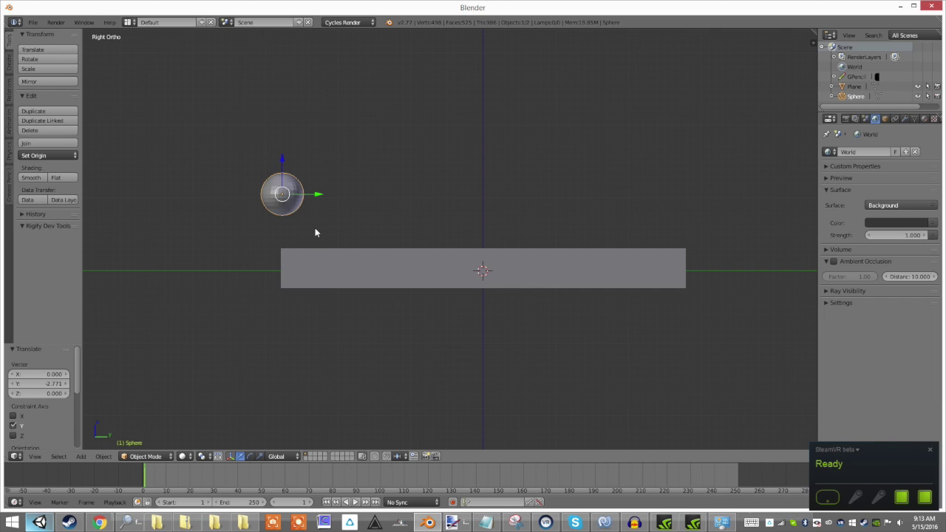
scroll(315, 228, down, 1)
middle_drag(315, 232, 356, 194)
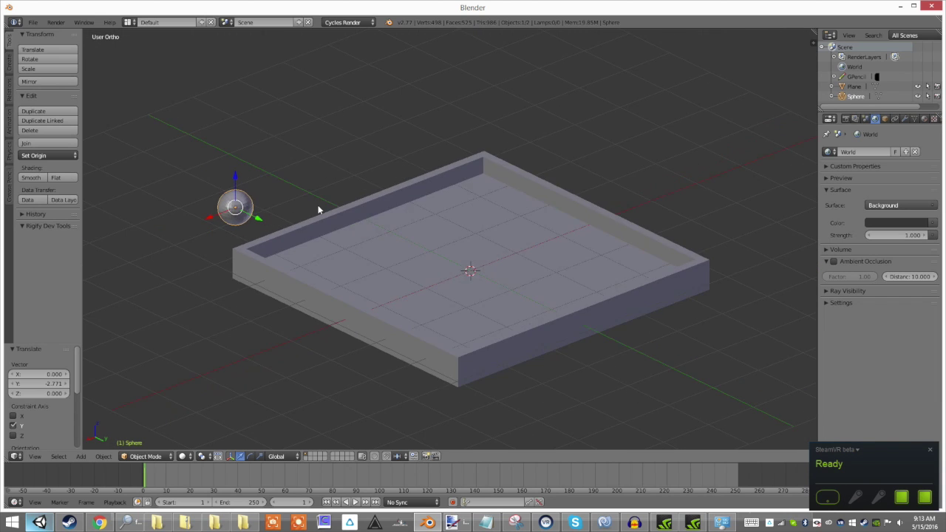
key(KP_7)
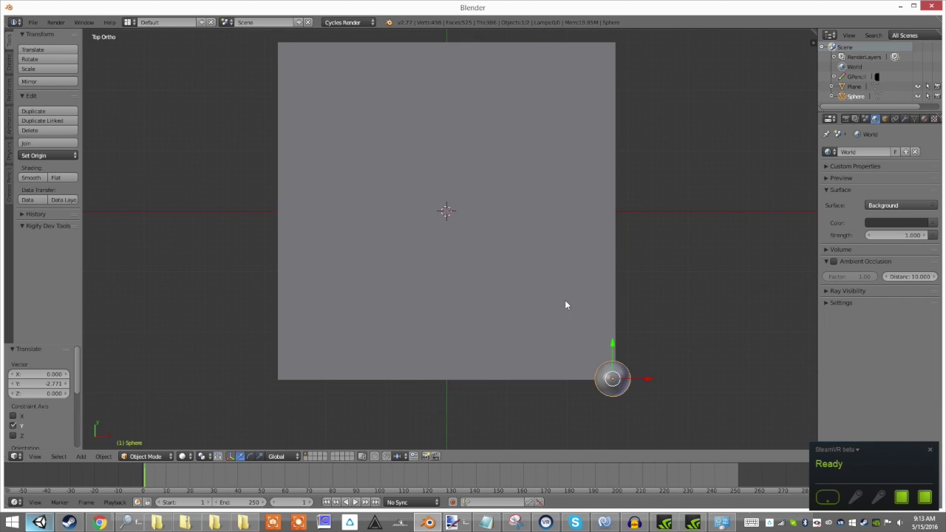
key(g)
click(610, 289)
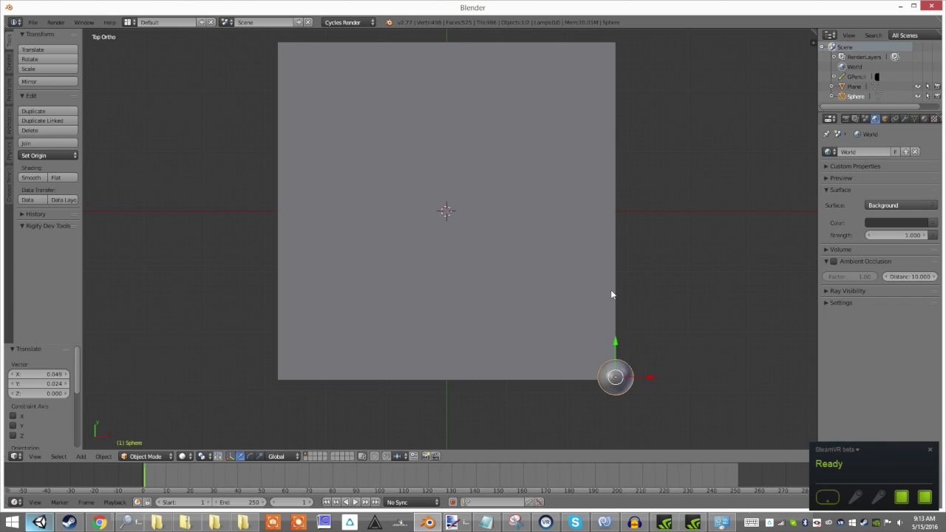
scroll(610, 294, down, 2)
scroll(591, 333, up, 1)
In Edit Mode, duplicate the sphere onto the top-right, top-left and bottom-left corners
key(Tab)
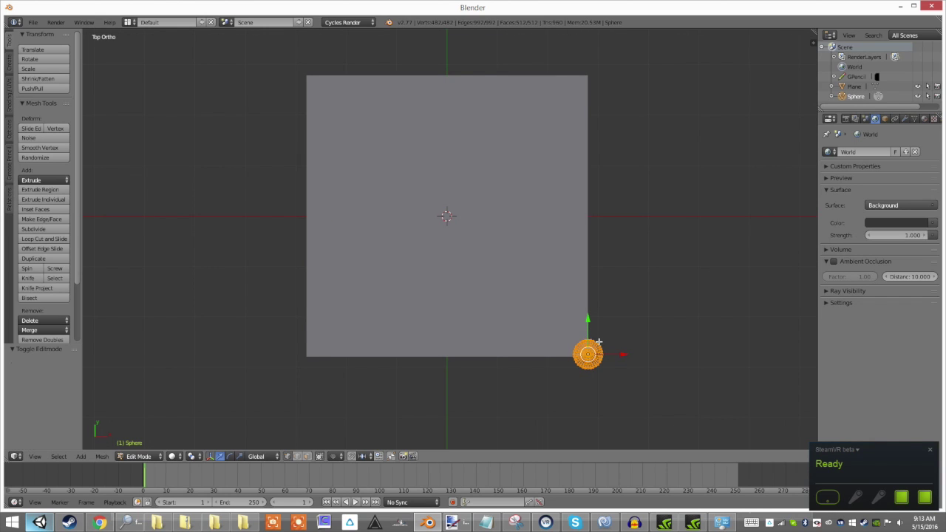
key(g)
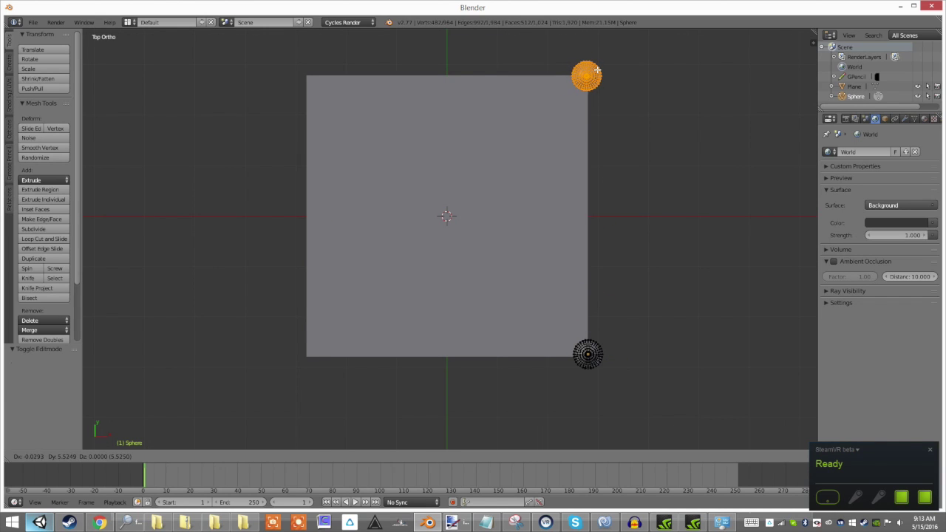
click(597, 70)
key(shift+d)
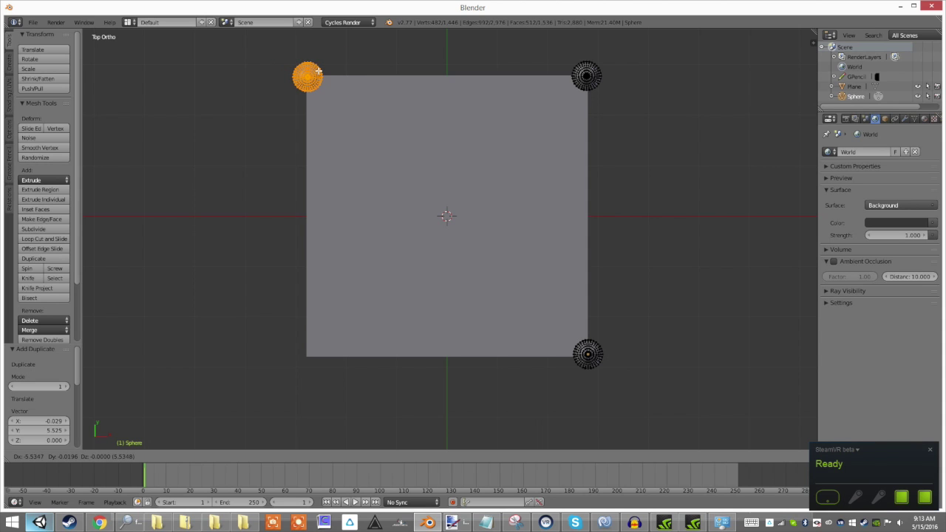
click(317, 72)
key(shift+d)
click(318, 351)
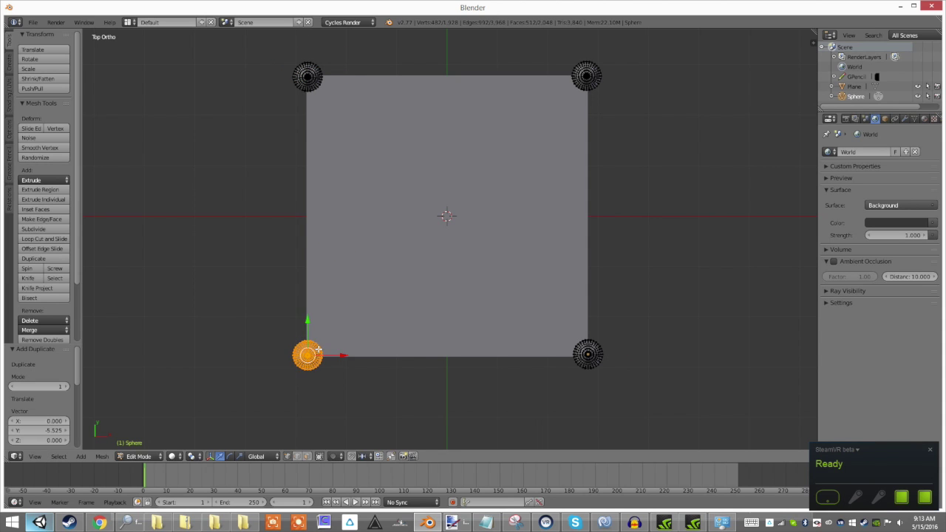
key(Tab)
middle_drag(317, 350, 473, 222)
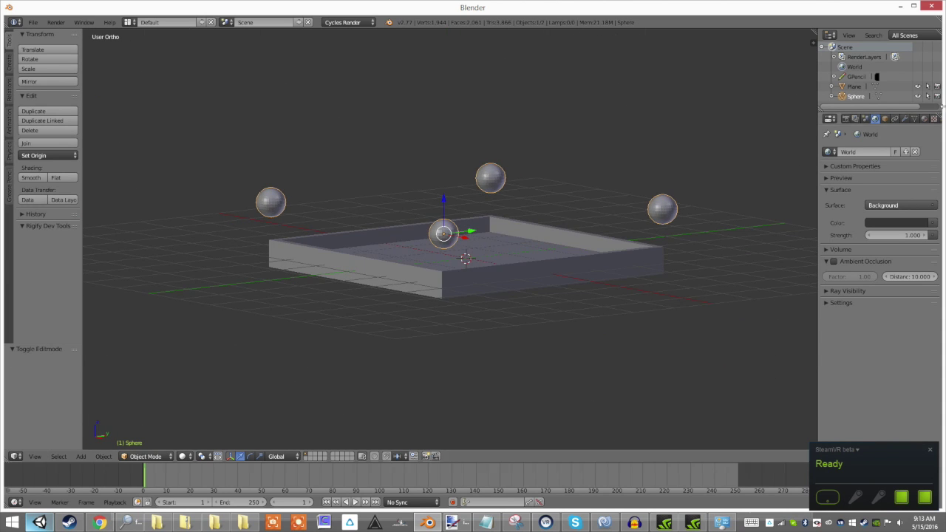
Create a new material for the spheres and name it 'Lights'
click(923, 119)
click(853, 186)
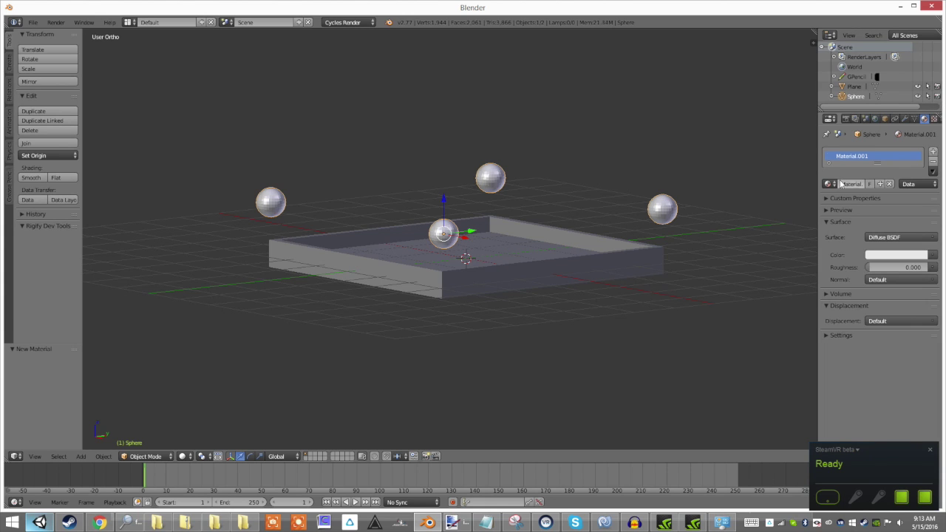
drag(817, 170, 724, 198)
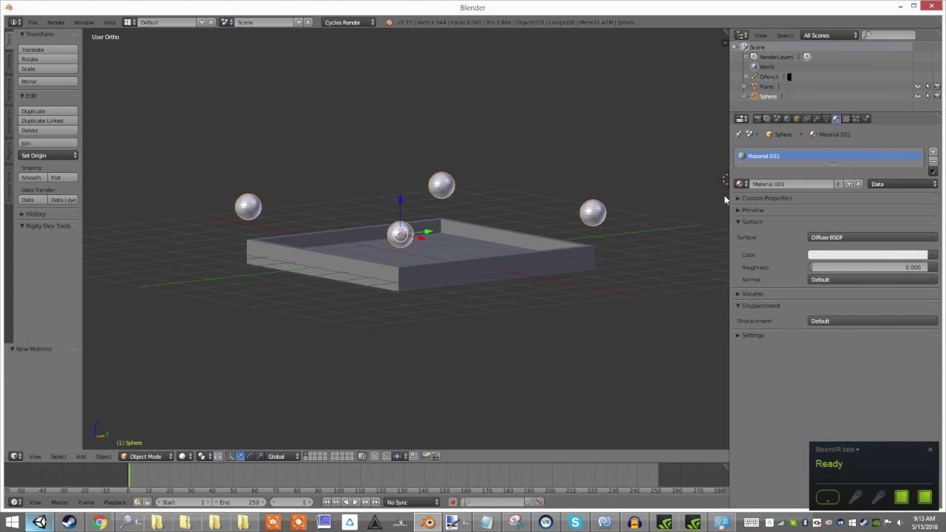
key(shift+c)
click(771, 183)
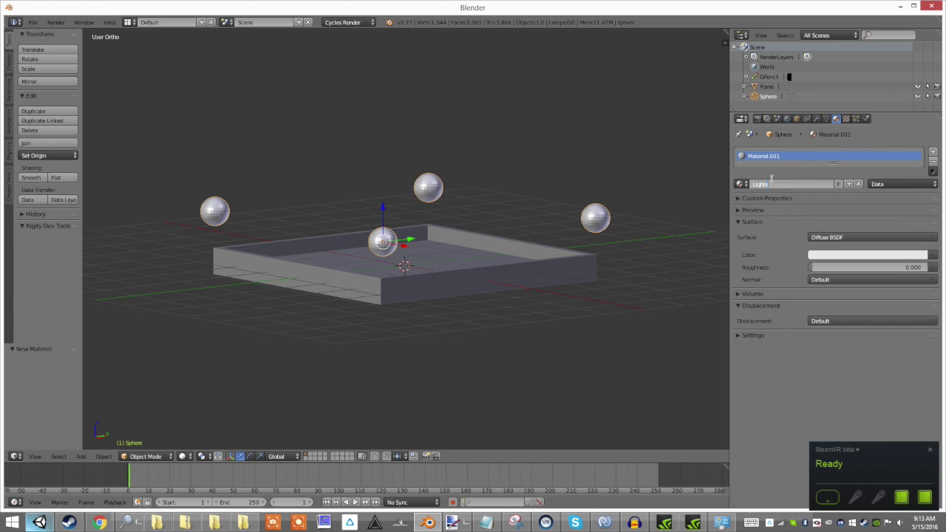
key(Return)
Set the surface shader to Emission with strength 5 and preview in rendered shading
click(816, 238)
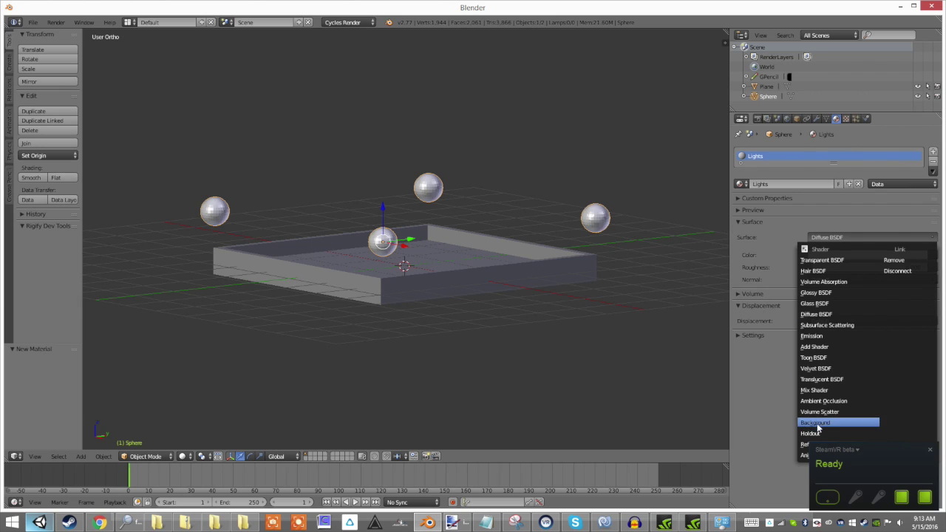
click(847, 336)
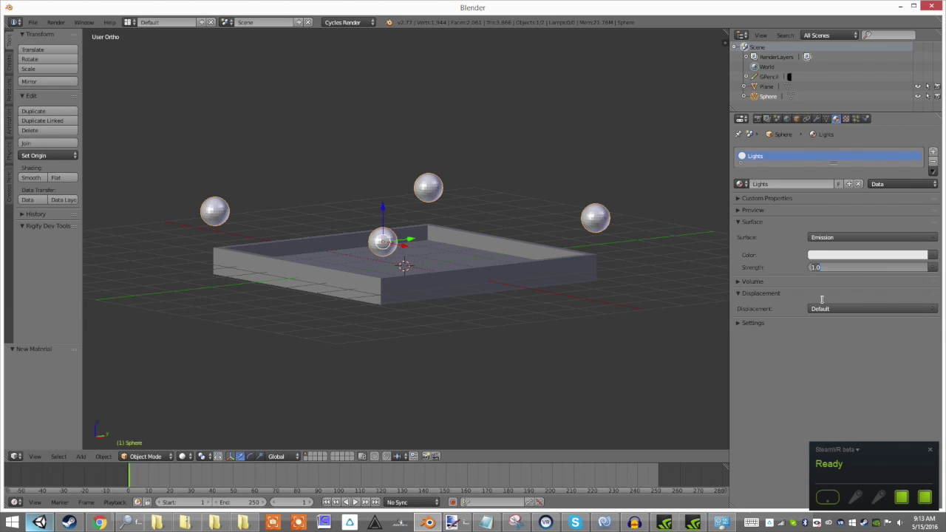
text(5)
key(Return)
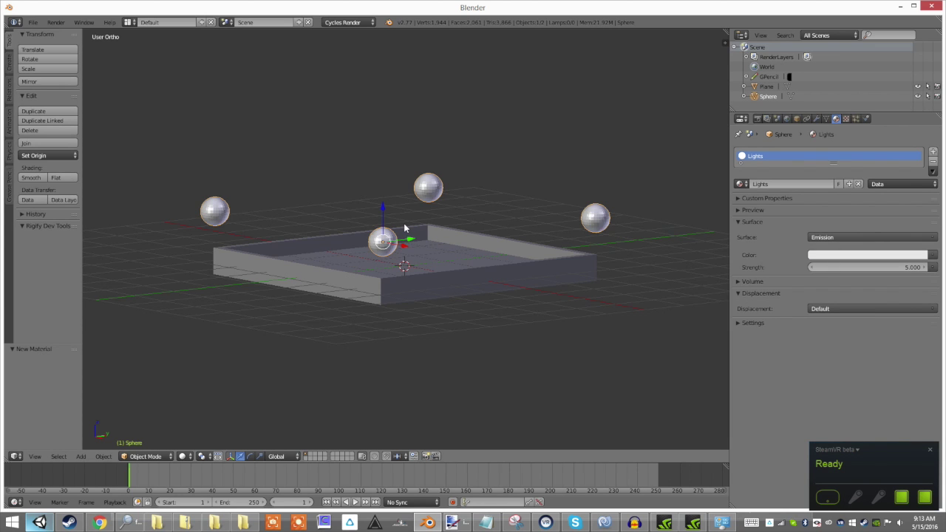
key(shift+z)
mouse_move(405, 228)
middle_down()
mouse_move(502, 294)
mouse_move(548, 345)
mouse_move(532, 334)
mouse_move(568, 329)
mouse_move(578, 299)
middle_up()
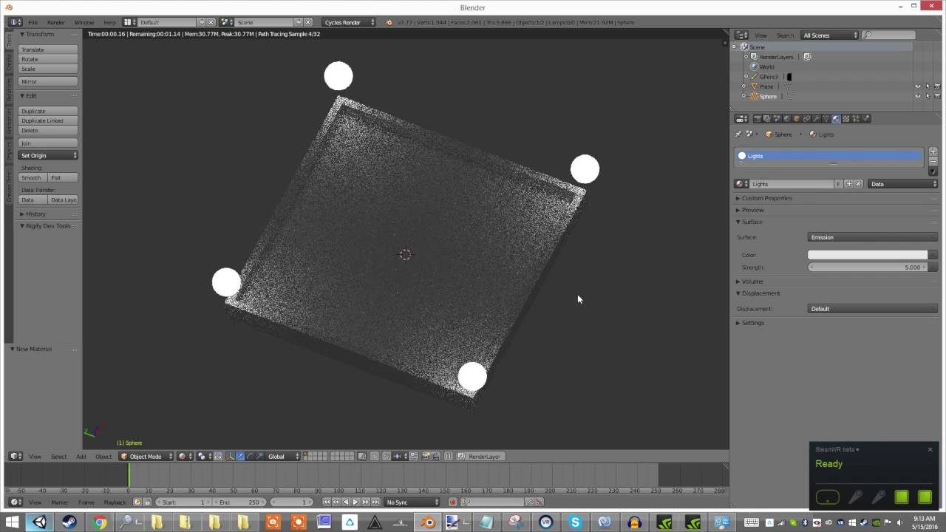
Raise the emission strength to 7 and view the lit tray from a low angle
click(875, 268)
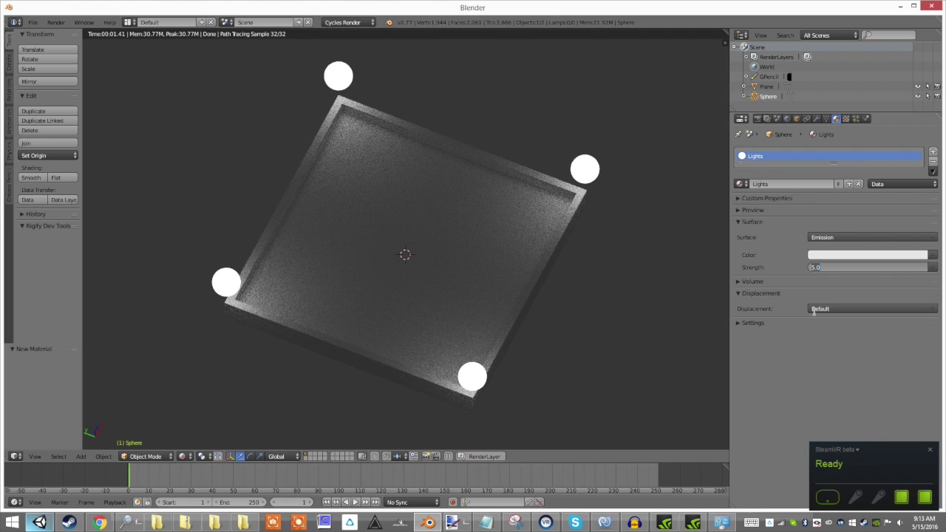
key(Return)
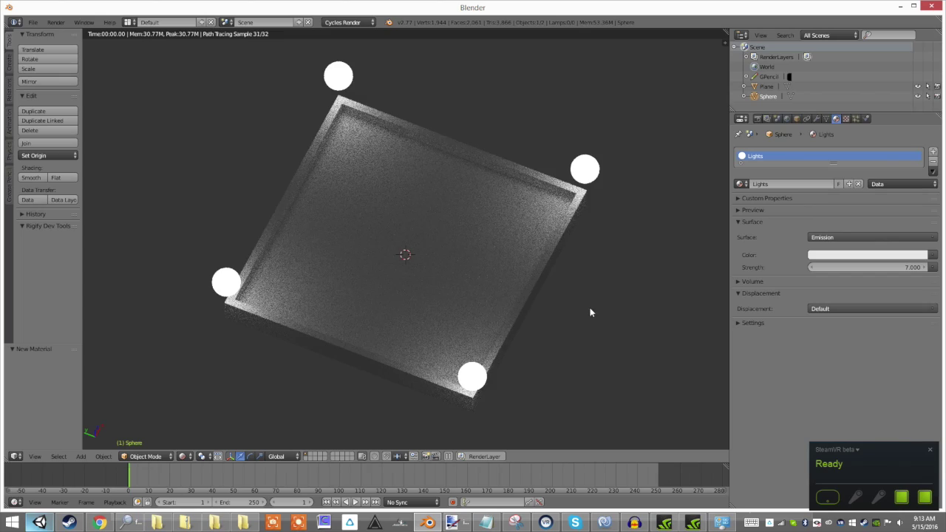
mouse_move(590, 313)
middle_down()
mouse_move(621, 262)
mouse_move(572, 241)
mouse_move(391, 298)
mouse_move(436, 246)
mouse_move(424, 281)
mouse_move(436, 266)
mouse_move(439, 277)
middle_up()
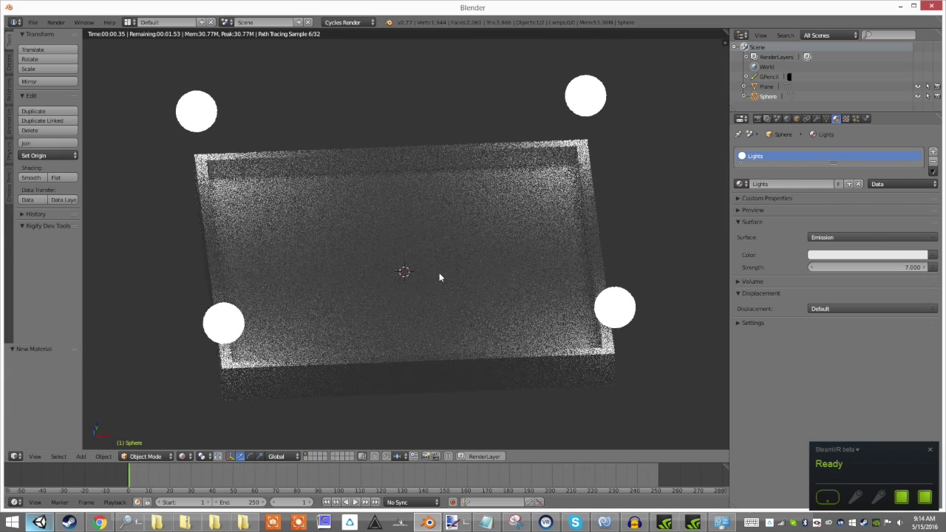
Return to solid shading, select the tray plane and enter Edit Mode
key(shift+z)
right_click(377, 165)
key(Tab)
scroll(402, 250, down, 2)
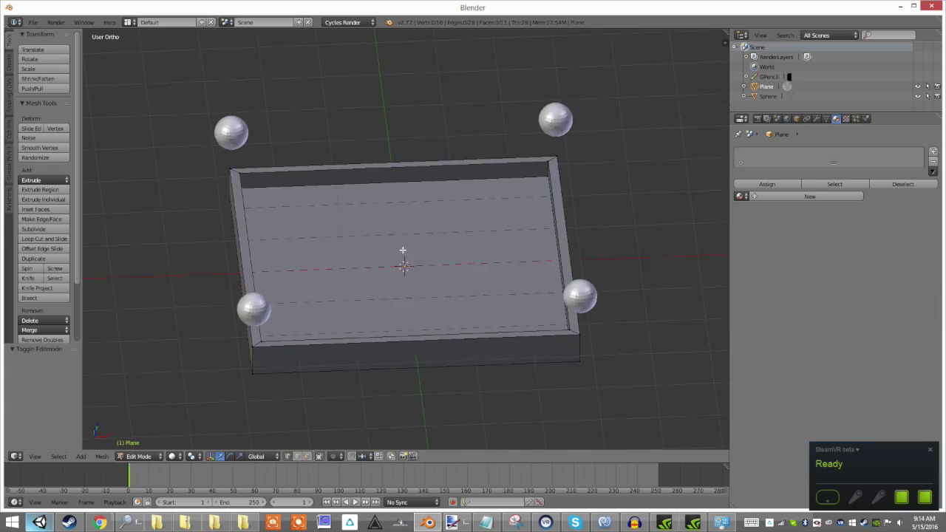
middle_drag(402, 250, 325, 345)
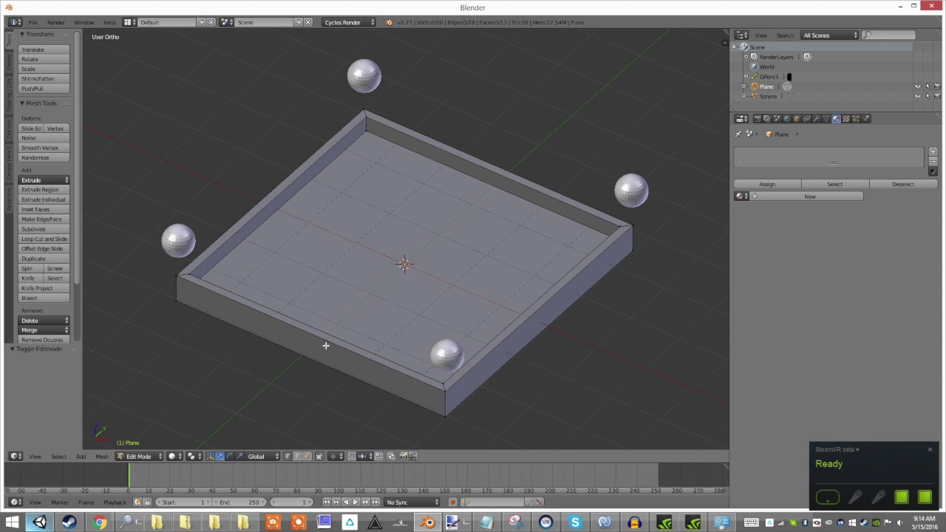
scroll(291, 320, down, 1)
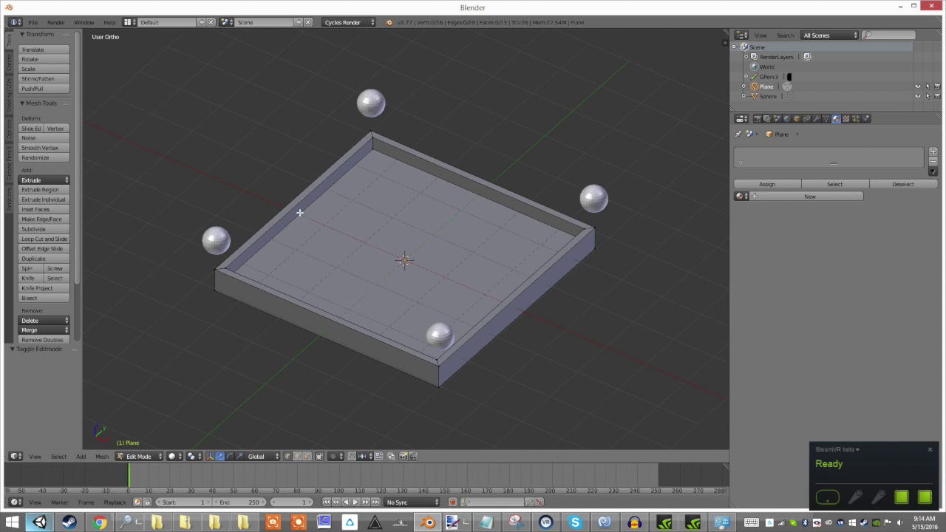
Add five evenly spaced loop cuts in each direction across the floor
key(ctrl+r)
scroll(307, 199, up, 1)
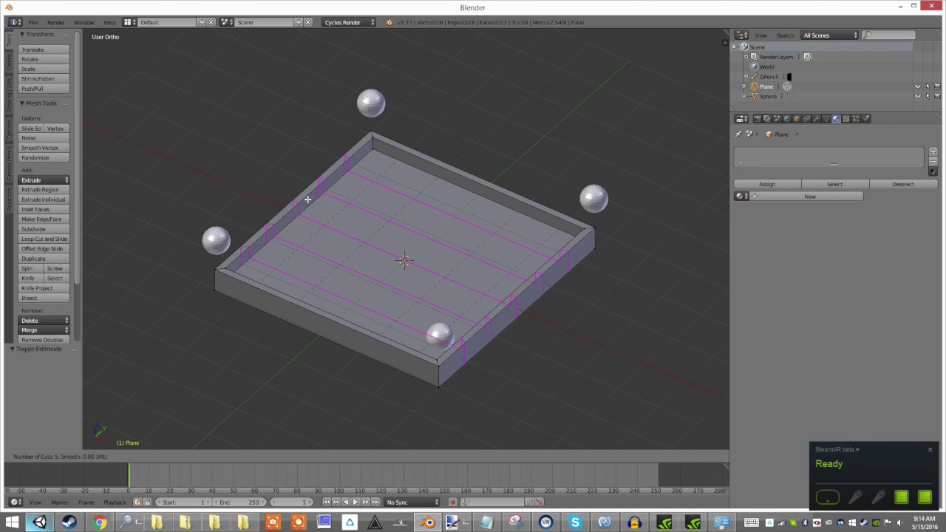
click(307, 199)
right_click(382, 197)
key(ctrl+r)
scroll(442, 191, up, 2)
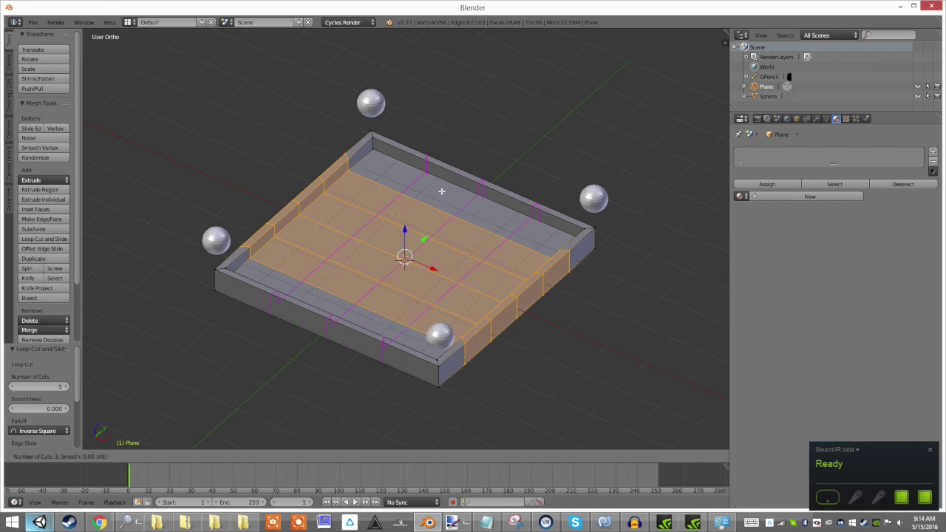
scroll(441, 192, up, 2)
click(441, 191)
right_click(441, 190)
middle_drag(441, 188, 433, 230)
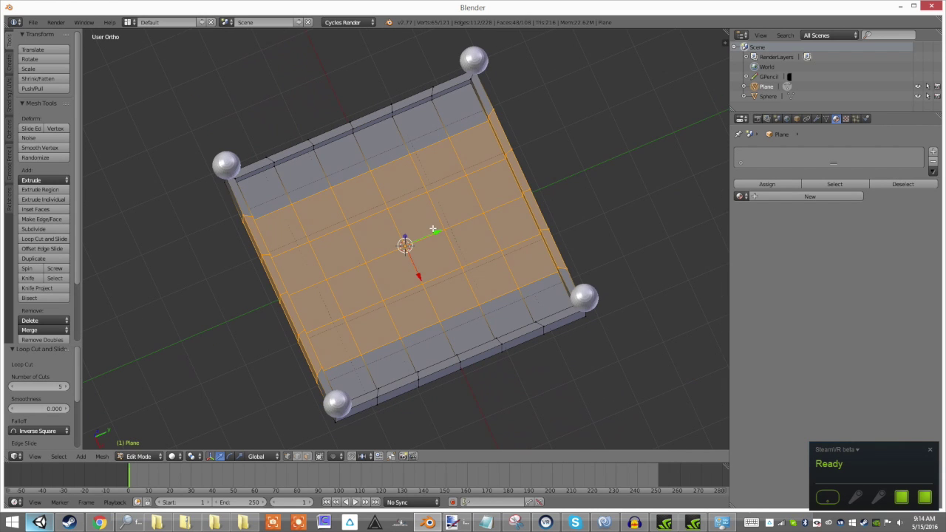
Switch to face select and pick several squares along the floor's top row
click(307, 455)
middle_drag(325, 347, 365, 345)
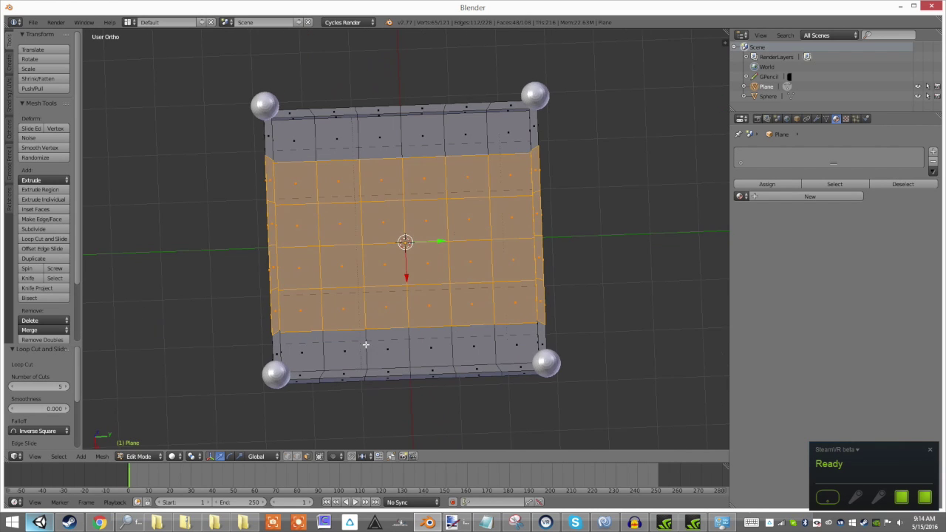
right_click(304, 142)
shift+right_click(378, 147)
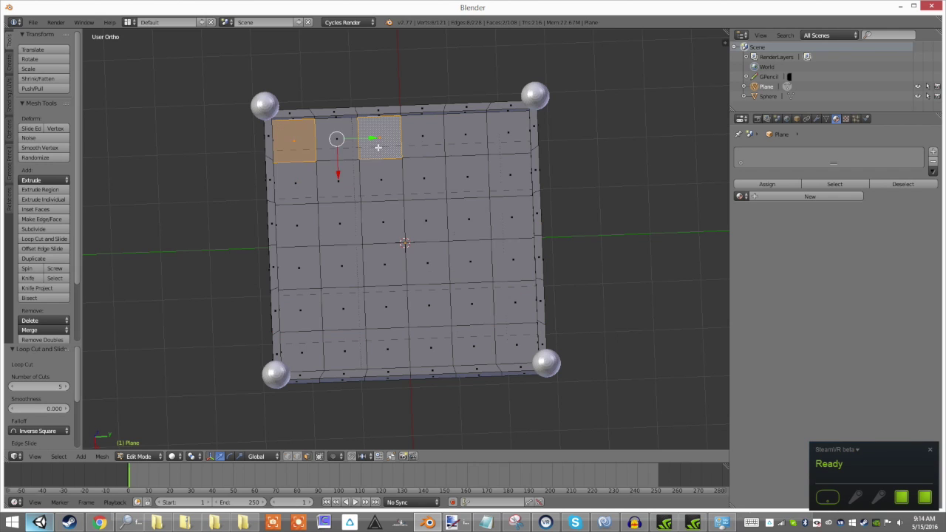
shift+right_click(458, 138)
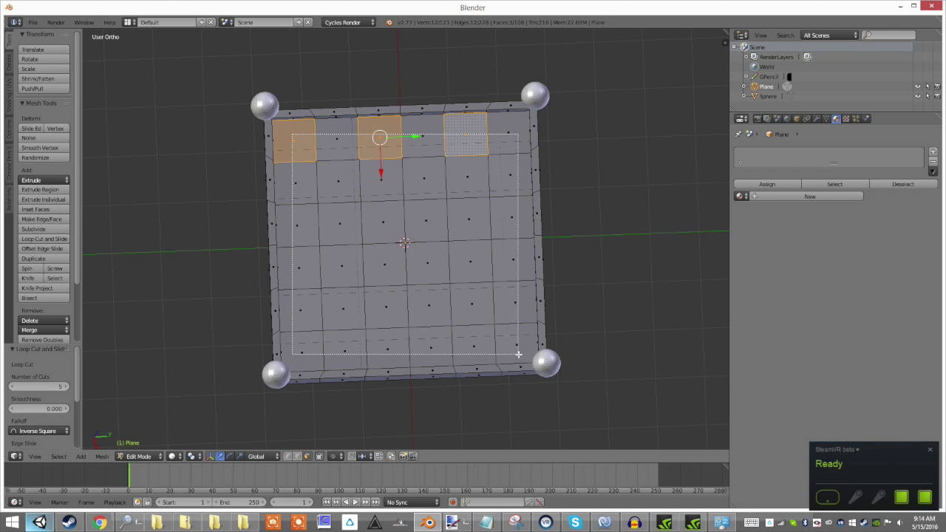
Select all floor squares, Checker Deselect alternate ones, and extrude them into shallow recesses
key(l)
key(space)
text(Beve)
text(check)
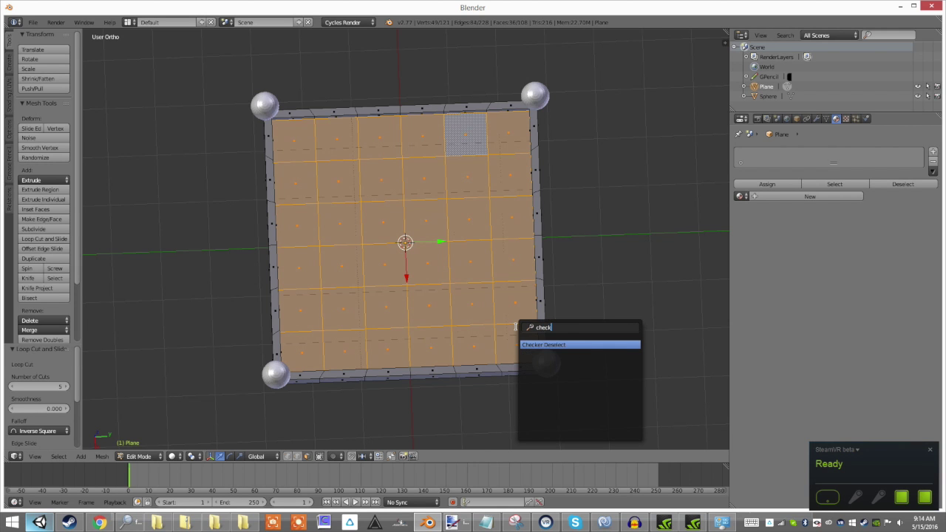
key(Return)
mouse_move(479, 276)
middle_down()
mouse_move(455, 238)
mouse_move(465, 231)
mouse_move(443, 299)
mouse_move(385, 283)
mouse_move(472, 274)
middle_up()
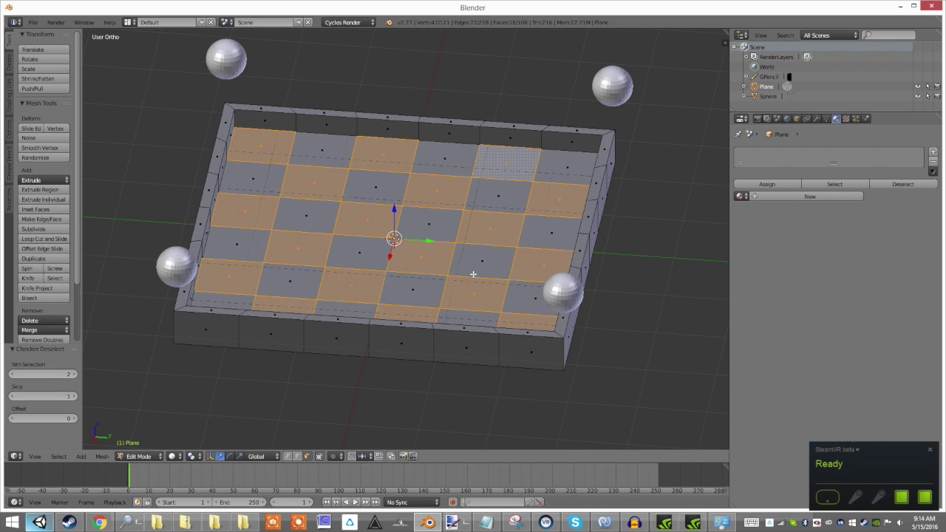
key(e)
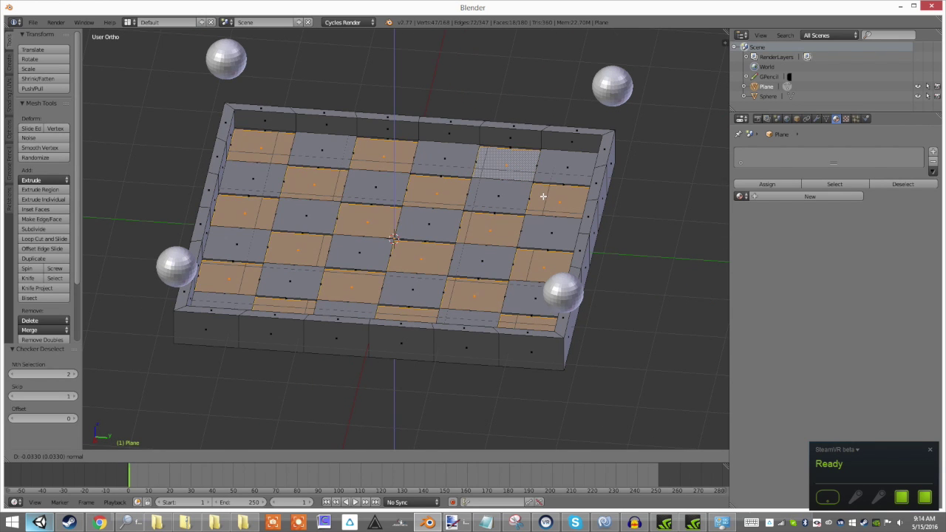
click(543, 198)
Preview the checker floor with rendered shading from angled and front views
key(Tab)
middle_drag(542, 196, 509, 244)
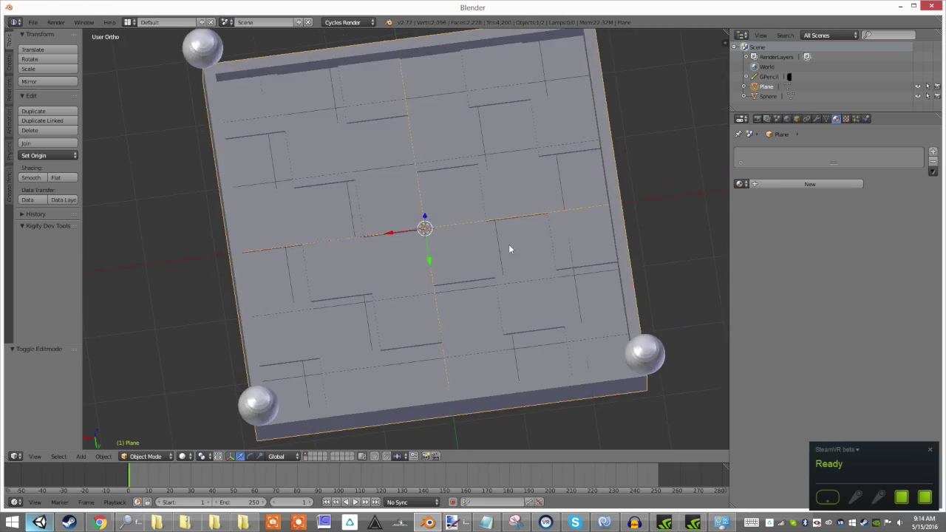
key(shift+z)
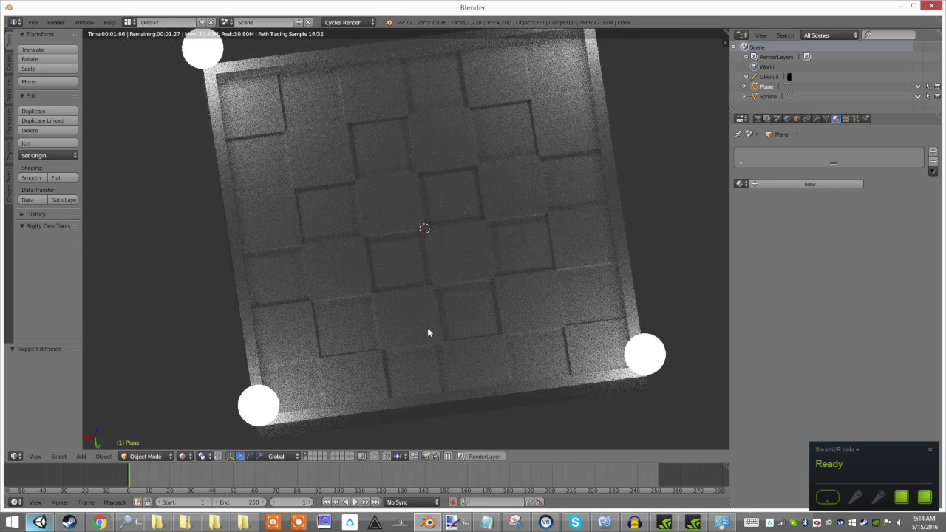
middle_drag(432, 326, 481, 270)
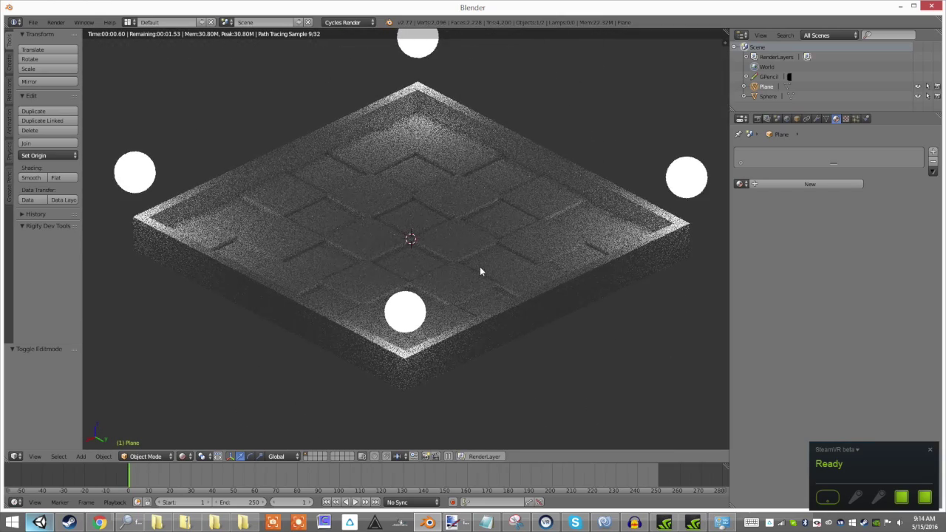
key(KP_1)
key(shift+z)
Raise the selected edge vertices slightly in Edit Mode
scroll(479, 272, down, 3)
key(Tab)
scroll(480, 267, up, 5)
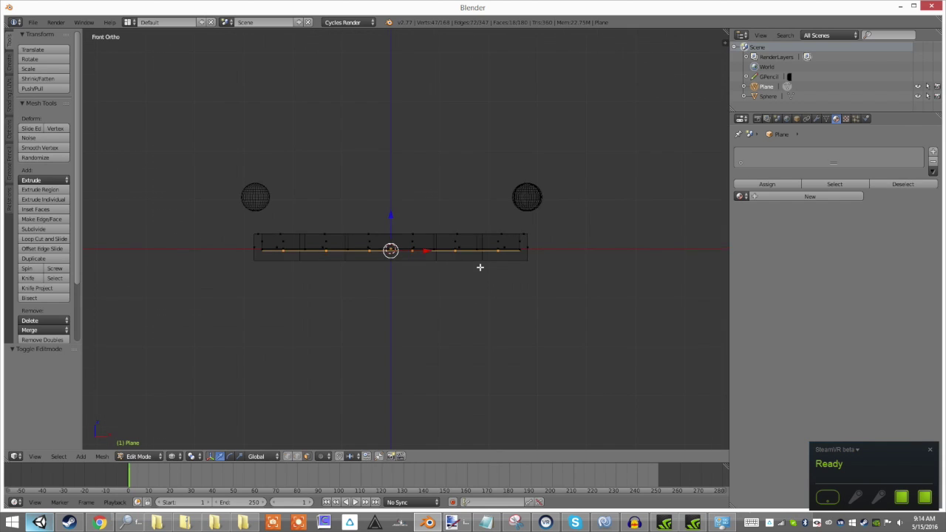
scroll(355, 256, up, 4)
key(g)
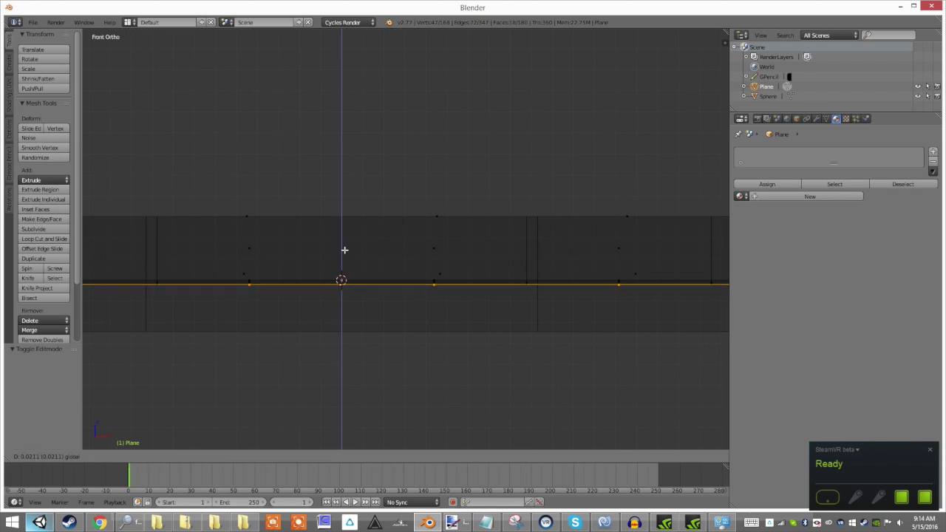
click(344, 250)
Check the raised tray with rendered lighting from a tilted view
key(Tab)
key(shift+z)
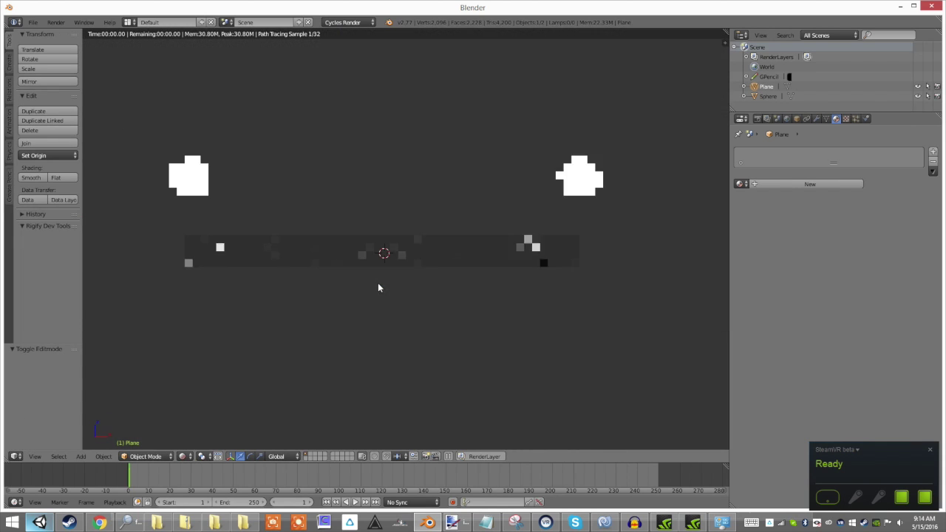
mouse_move(378, 282)
middle_down()
mouse_move(441, 252)
mouse_move(545, 328)
middle_up()
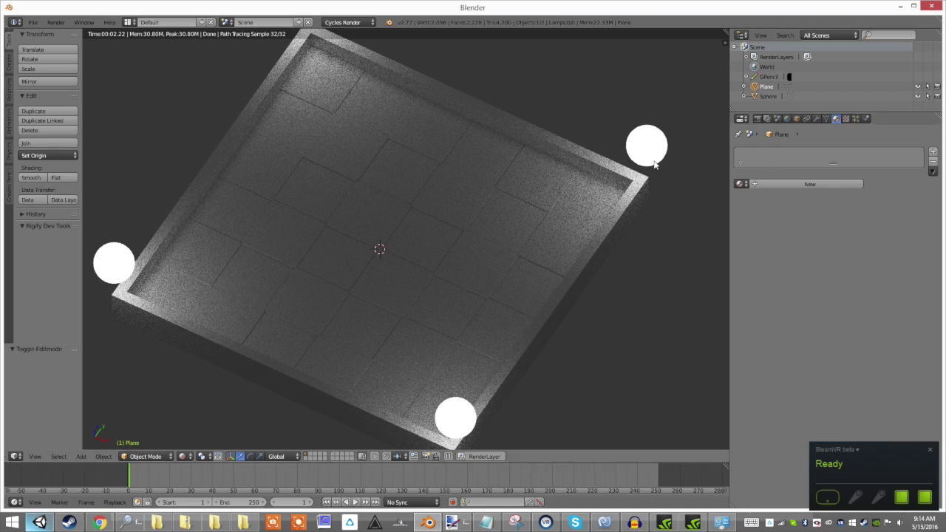
key(z)
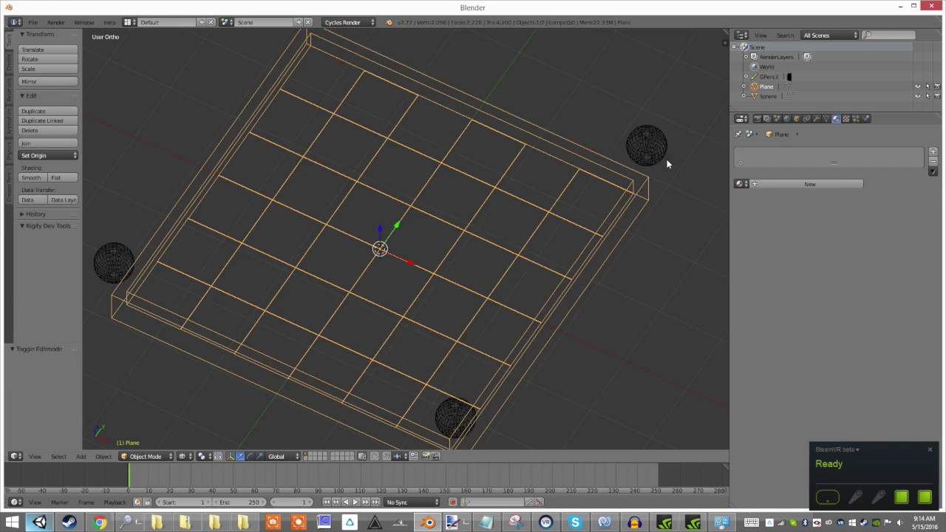
key(Tab)
key(z)
key(Tab)
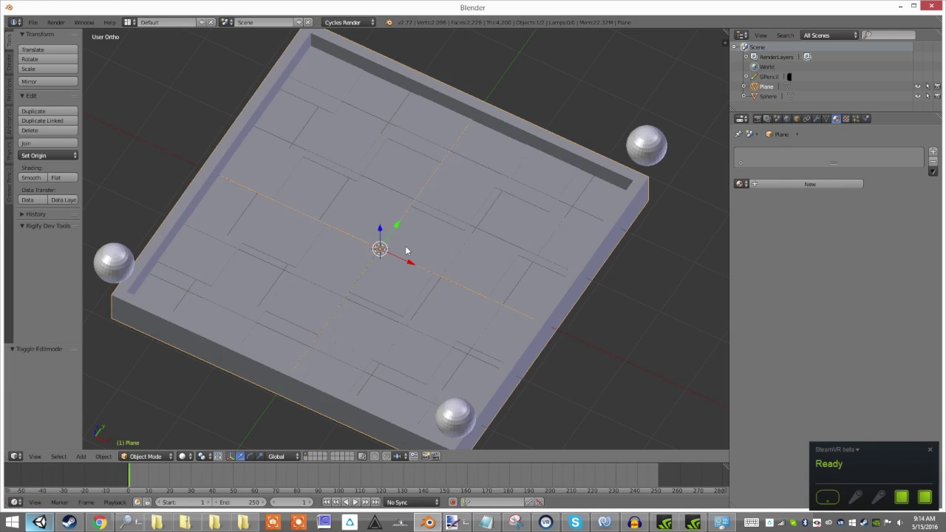
key(shift+z)
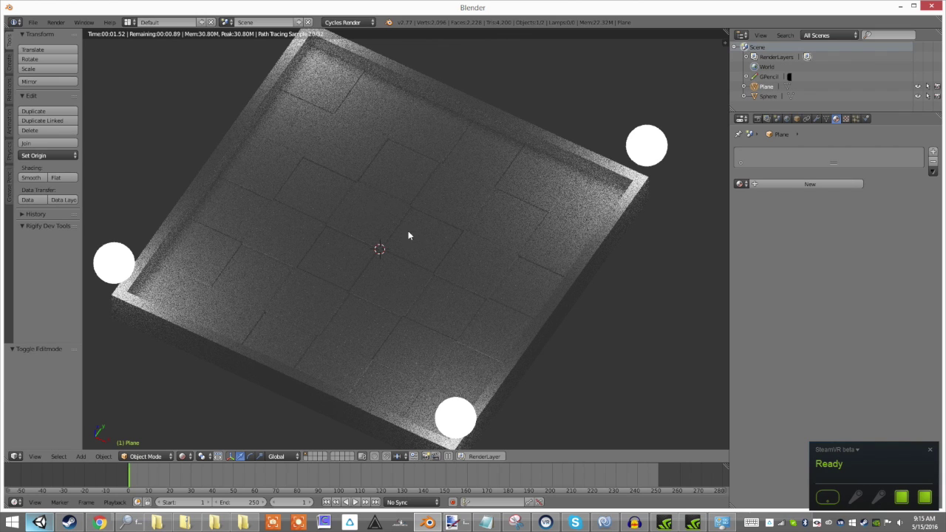
Re-enter Edit Mode and create a new tray material named 'Main'
key(z)
key(Tab)
key(z)
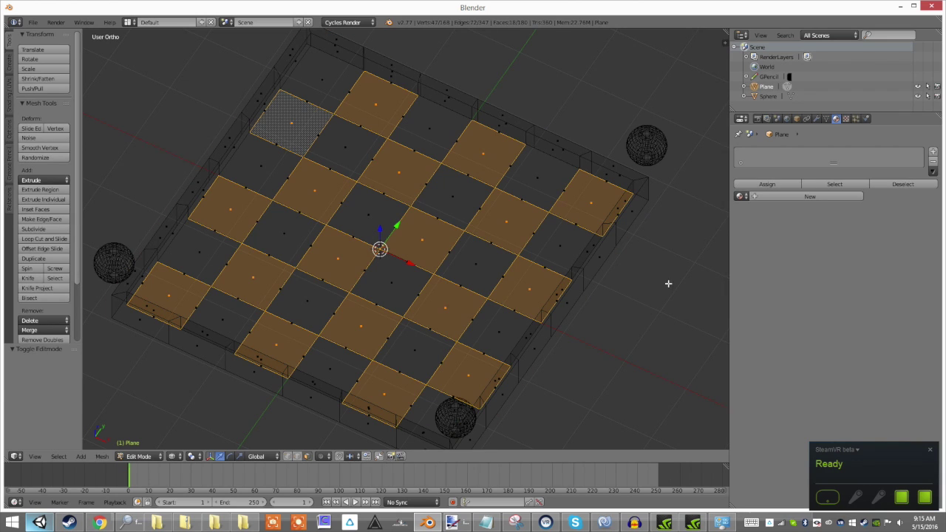
click(789, 196)
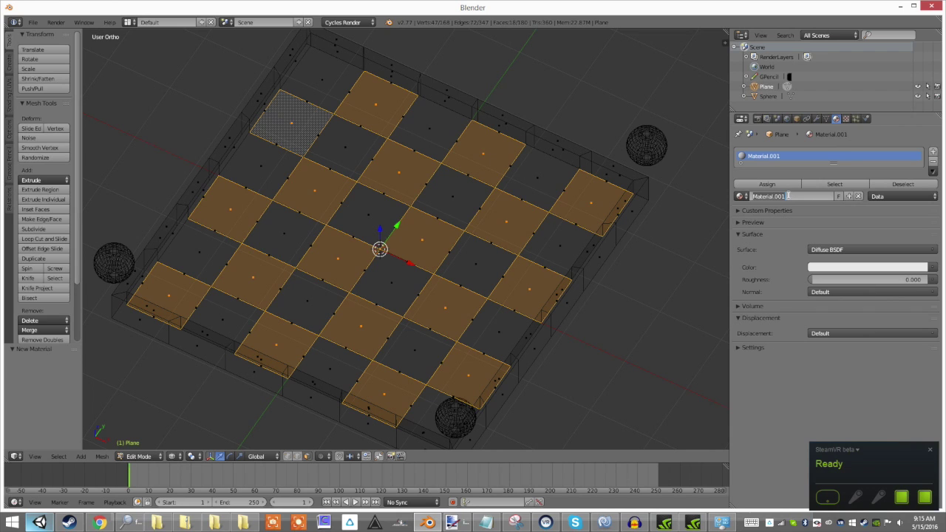
click(789, 196)
text(Main)
key(Return)
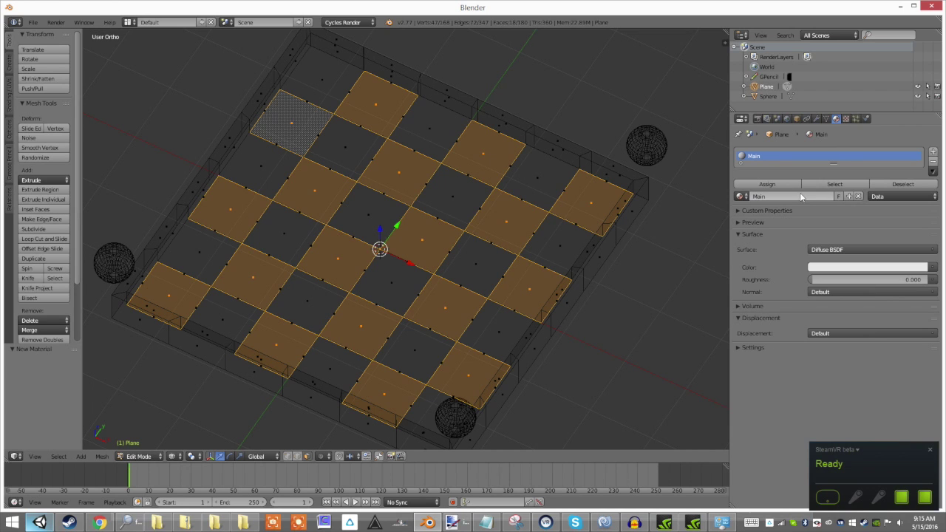
Add a second material slot named 'Dark' and assign it to the selected squares
click(932, 151)
click(803, 219)
click(783, 219)
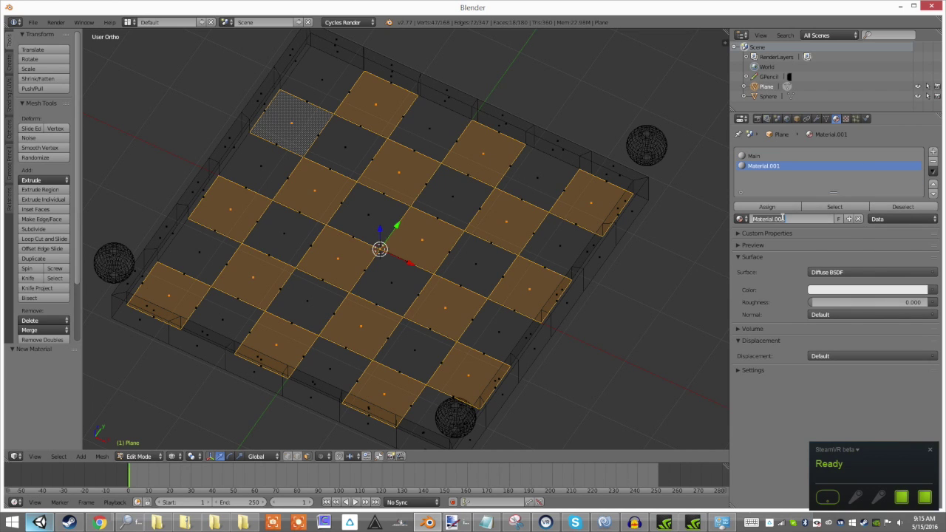
text(Dark)
key(Return)
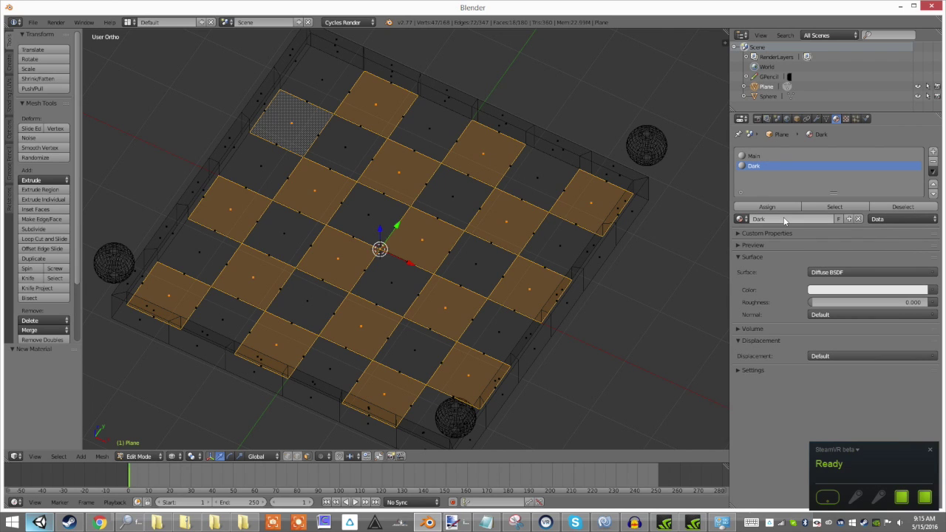
click(786, 209)
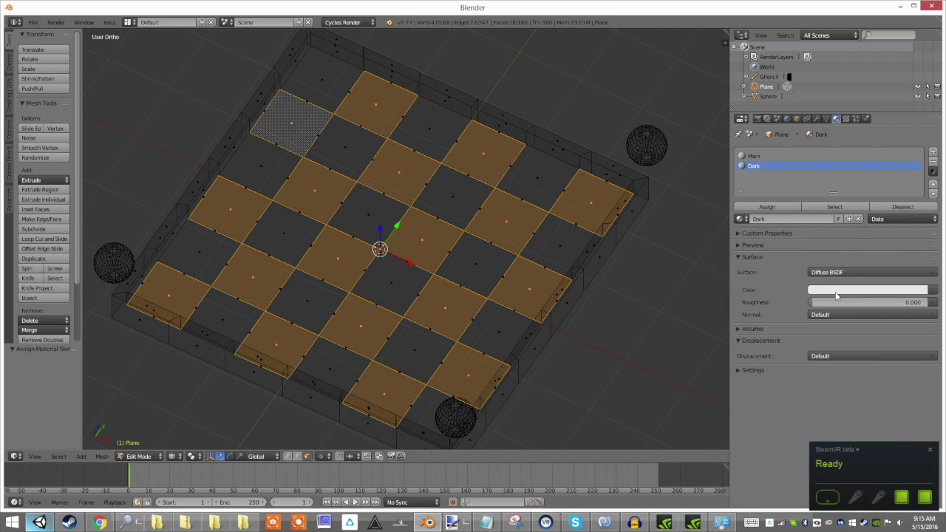
Tune the Dark material's grey to 0.351, checking it in a top-down rendered view
click(836, 291)
drag(919, 155, 919, 168)
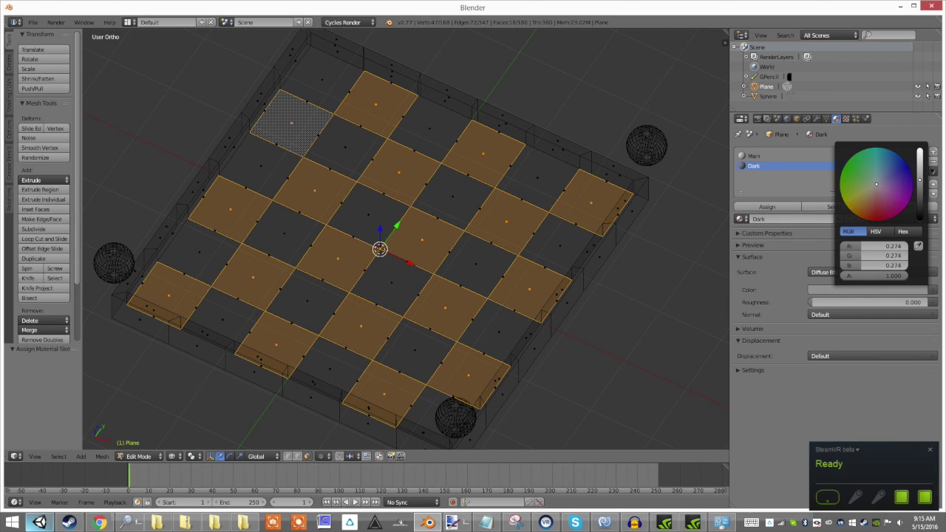
key(shift+z)
key(KP_7)
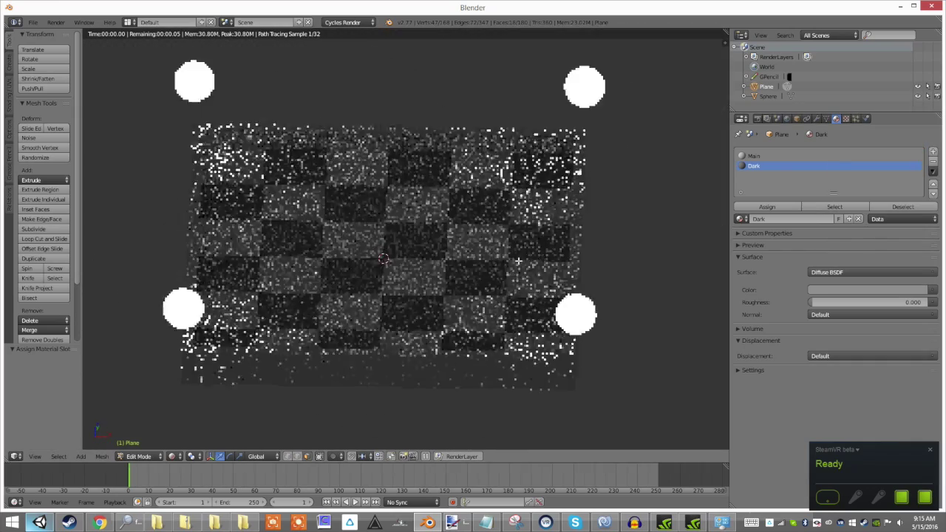
click(866, 290)
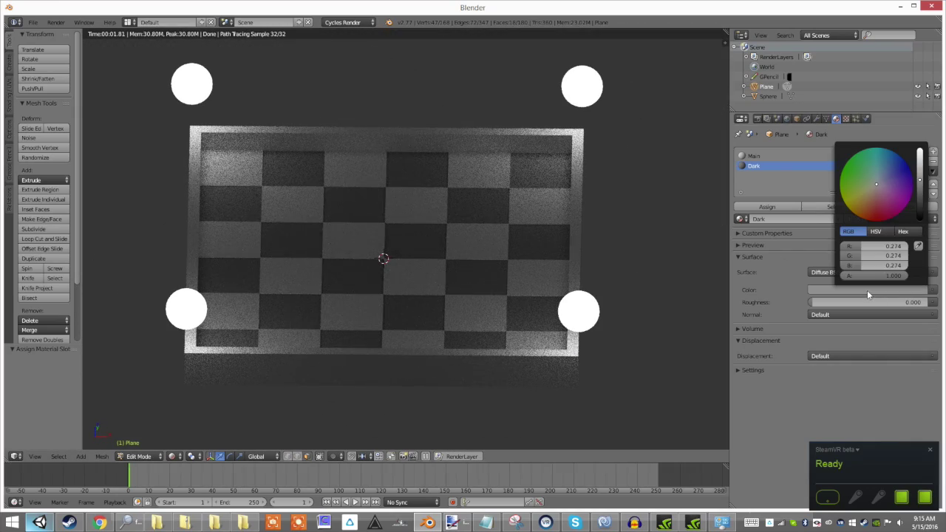
click(919, 177)
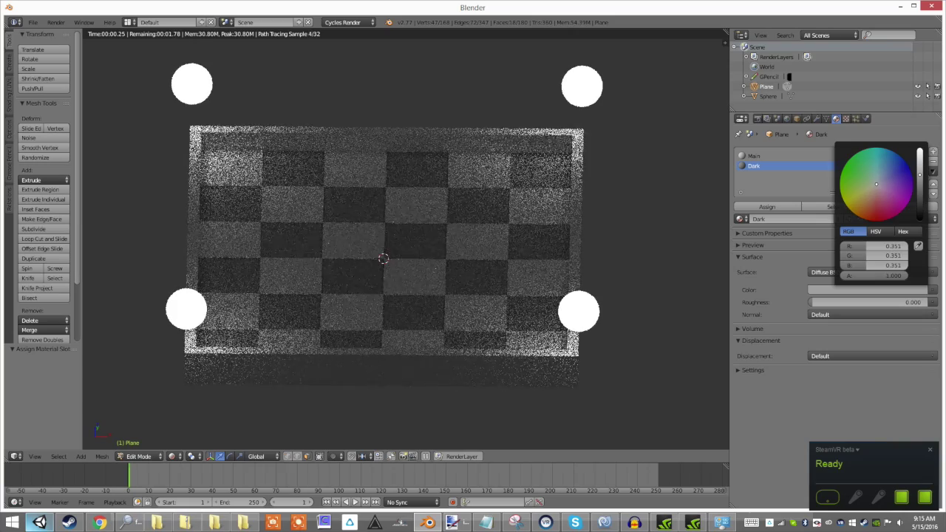
Leave Edit Mode and orbit around the rendered checkerboard tray
middle_drag(422, 222, 494, 217)
scroll(475, 230, down, 2)
key(Tab)
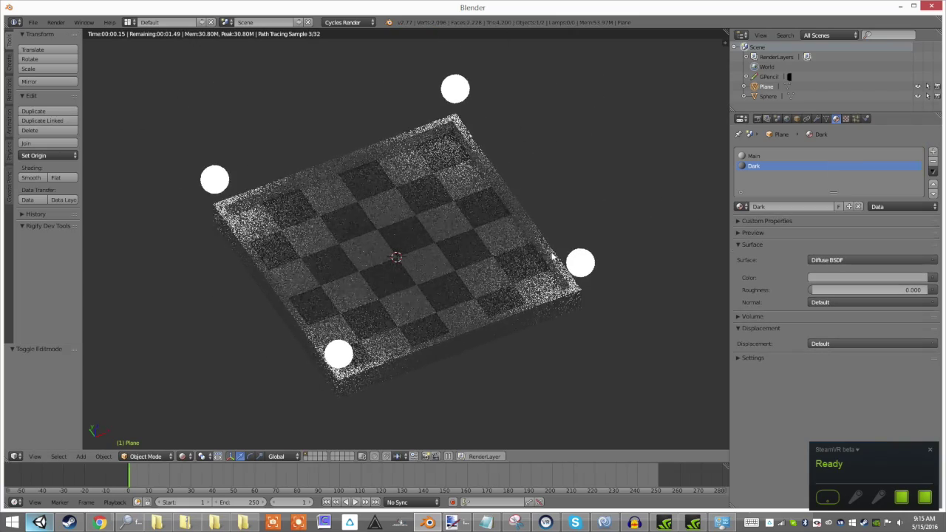
mouse_move(503, 273)
middle_down()
mouse_move(475, 260)
mouse_move(564, 245)
mouse_move(557, 289)
mouse_move(558, 275)
mouse_move(488, 269)
mouse_move(498, 272)
middle_up()
scroll(479, 290, up, 2)
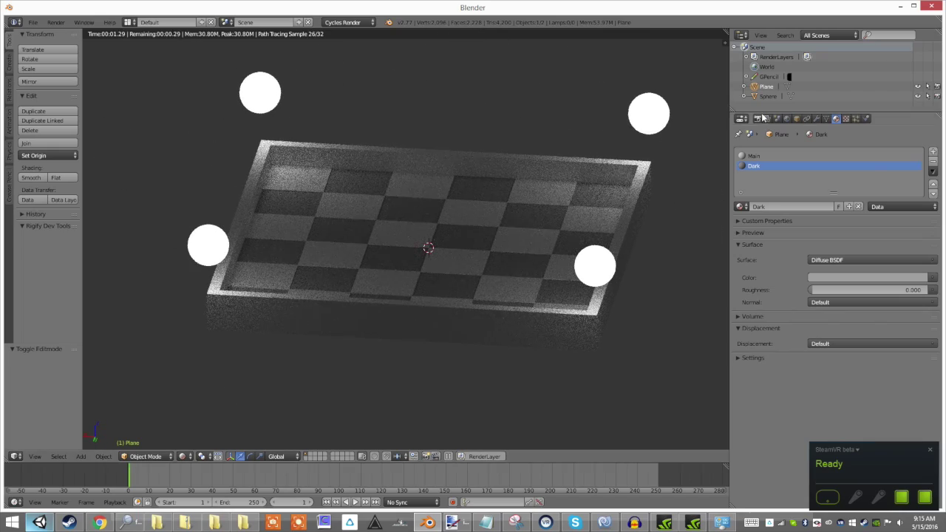
mouse_move(555, 220)
middle_down()
mouse_move(547, 237)
mouse_move(524, 192)
middle_up()
Select the lamp spheres in wireframe and enlarge the outliner and properties panels
key(z)
scroll(527, 196, down, 2)
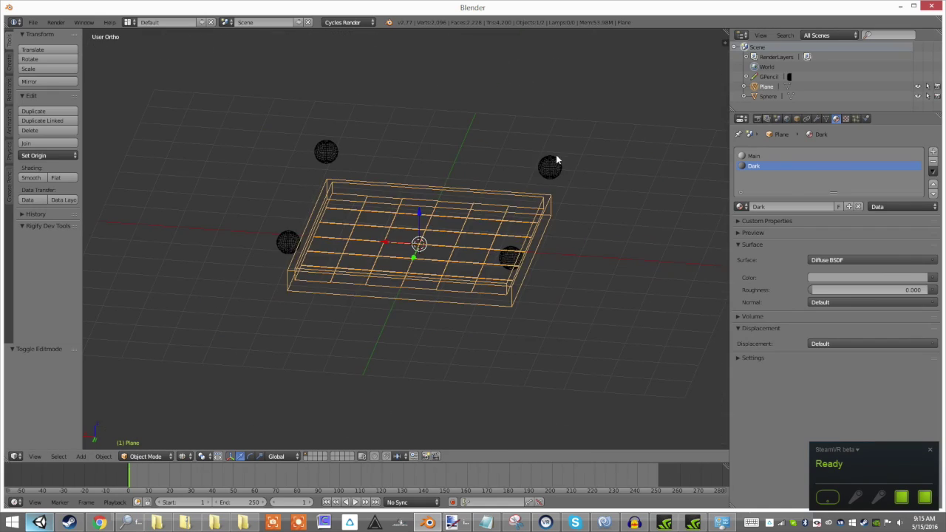
right_click(554, 159)
scroll(565, 226, up, 1)
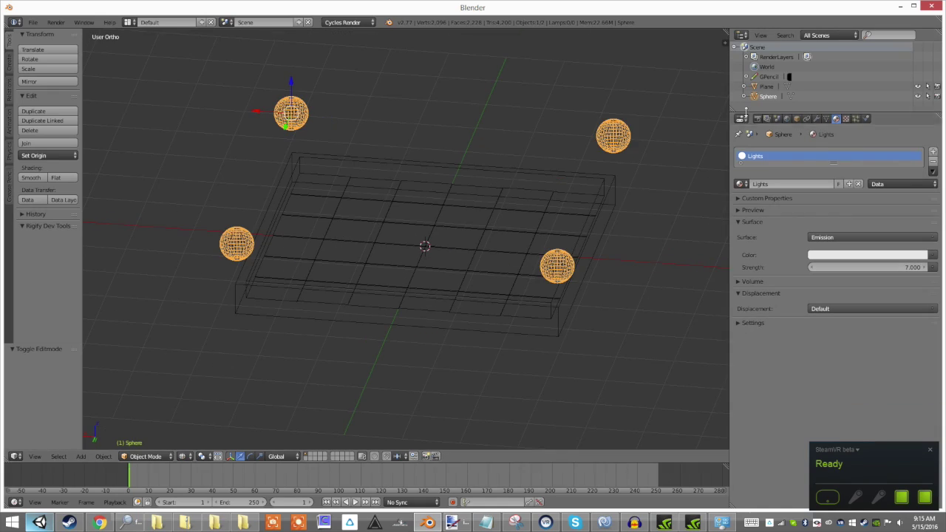
drag(741, 110, 741, 165)
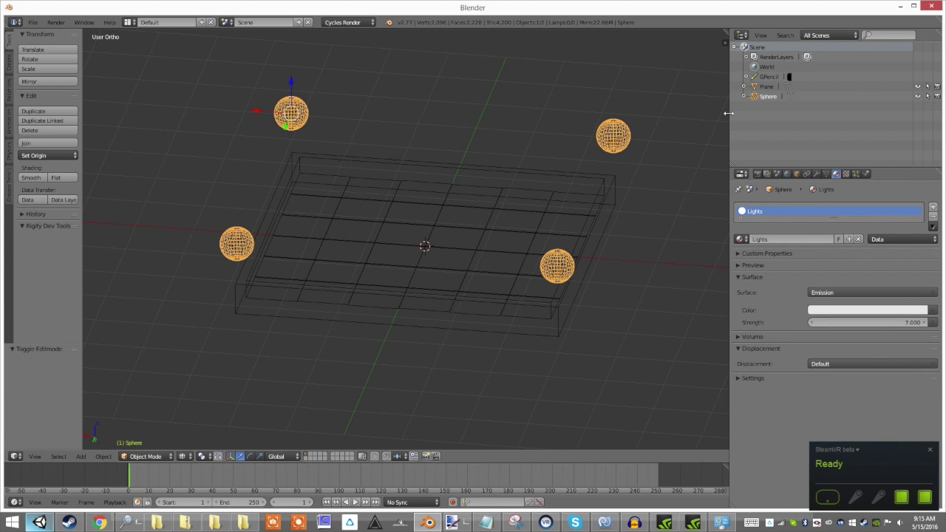
drag(728, 117, 678, 116)
middle_drag(566, 197, 405, 192)
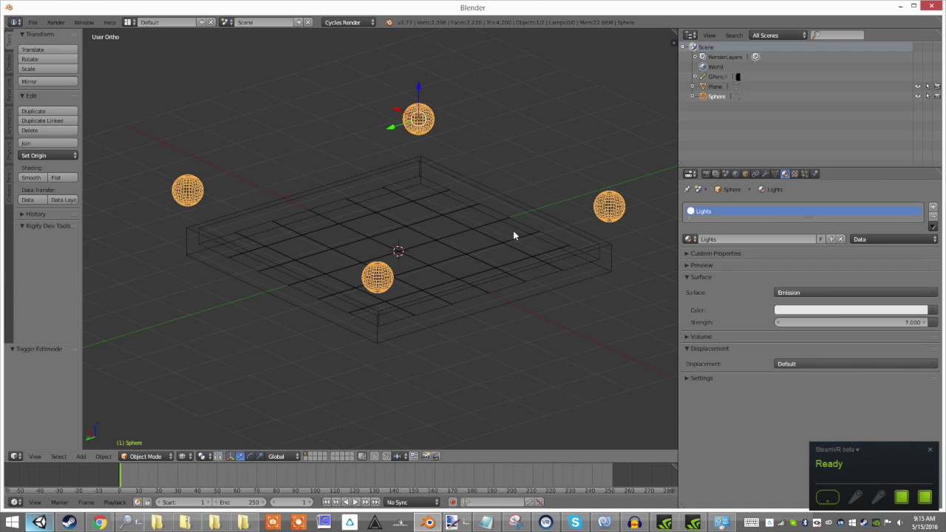
click(764, 173)
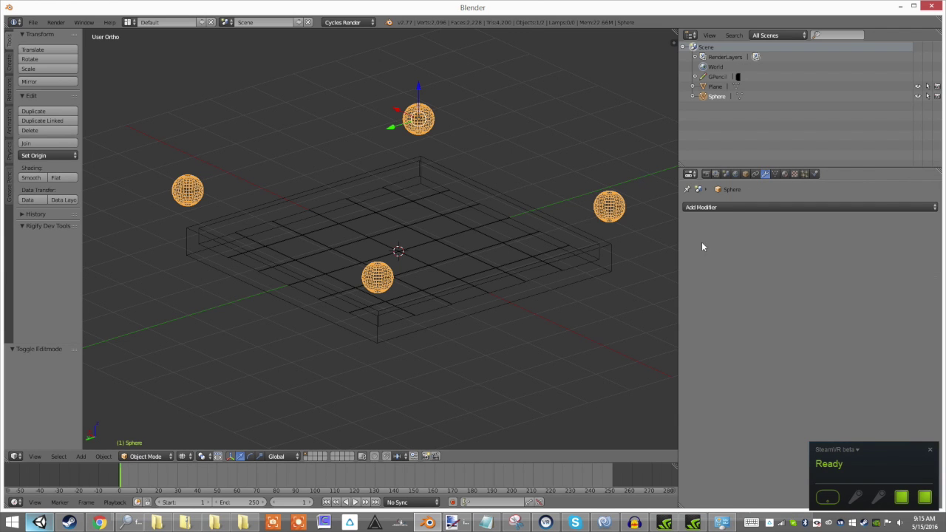
Join the lamp spheres into the tray with Ctrl+J, tray active, and preview it
right_click(470, 210)
right_click(416, 122)
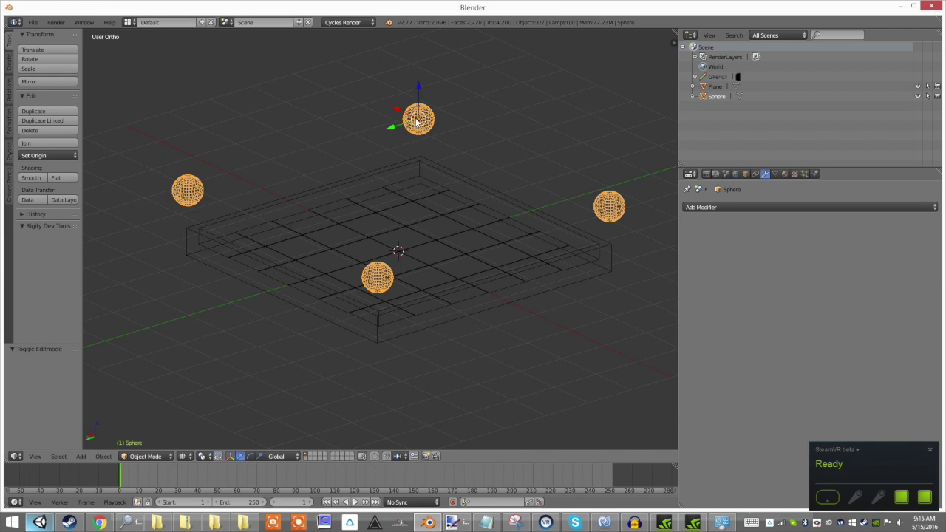
shift+right_click(438, 222)
key(ctrl+j)
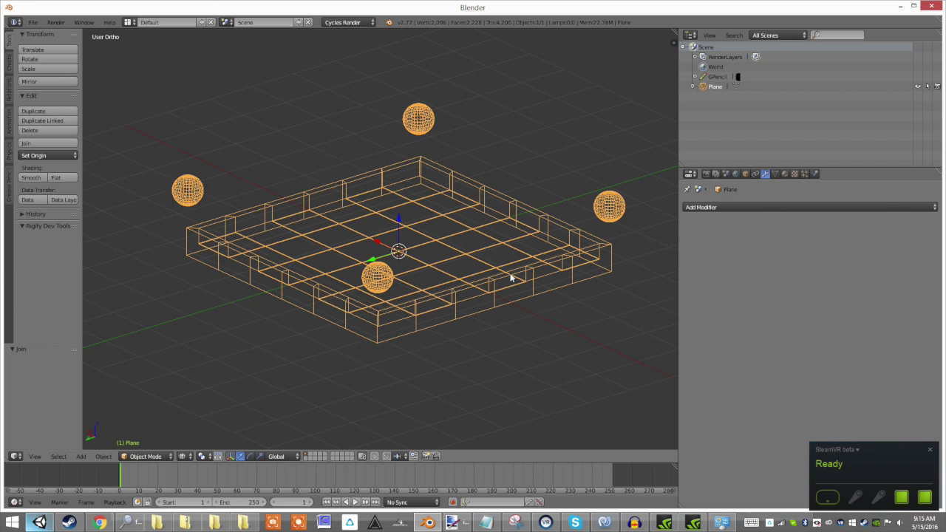
key(z)
key(shift+z)
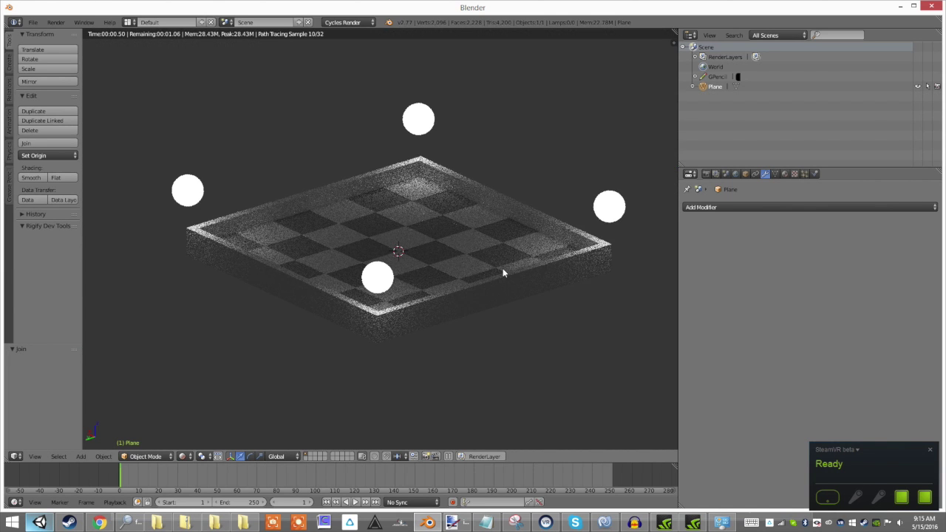
key(shift+z)
Shrink the side panels and split the 3D view into two side-by-side views
middle_drag(485, 245, 451, 197)
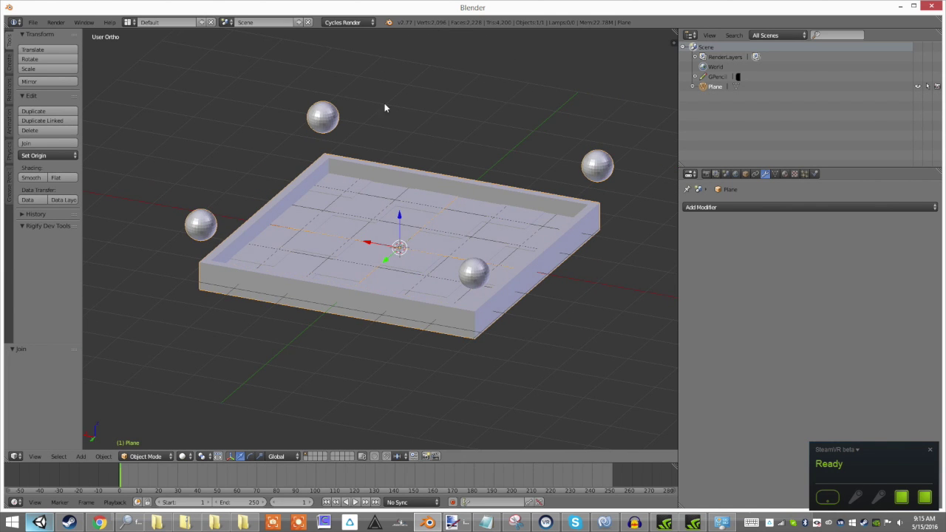
middle_drag(386, 105, 401, 131)
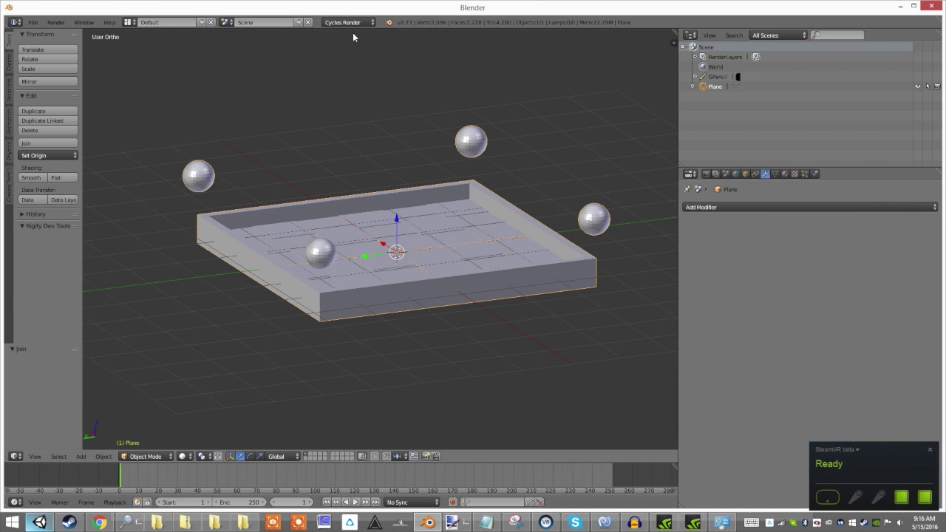
drag(680, 99, 727, 82)
drag(722, 33, 247, 152)
Turn the left-hand view into an Image Editor
click(14, 459)
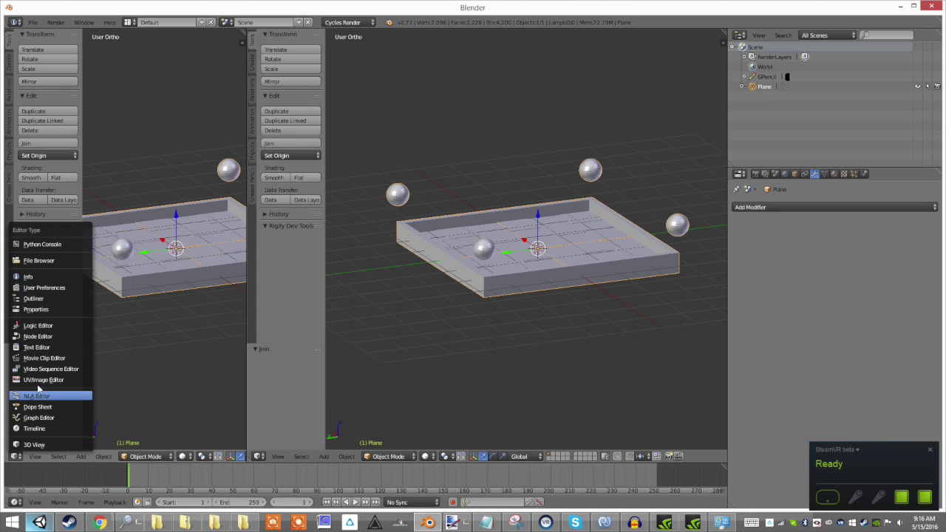
click(40, 385)
scroll(153, 194, up, 3)
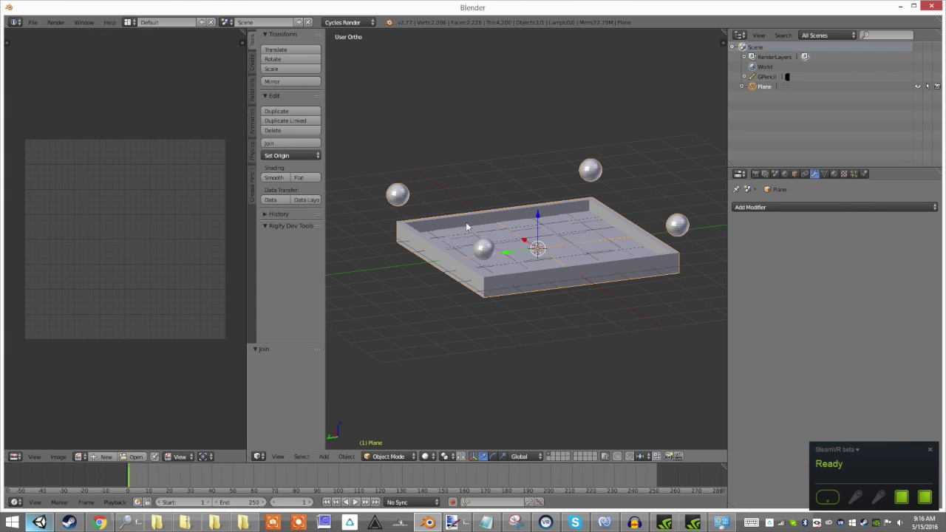
middle_drag(465, 221, 657, 272)
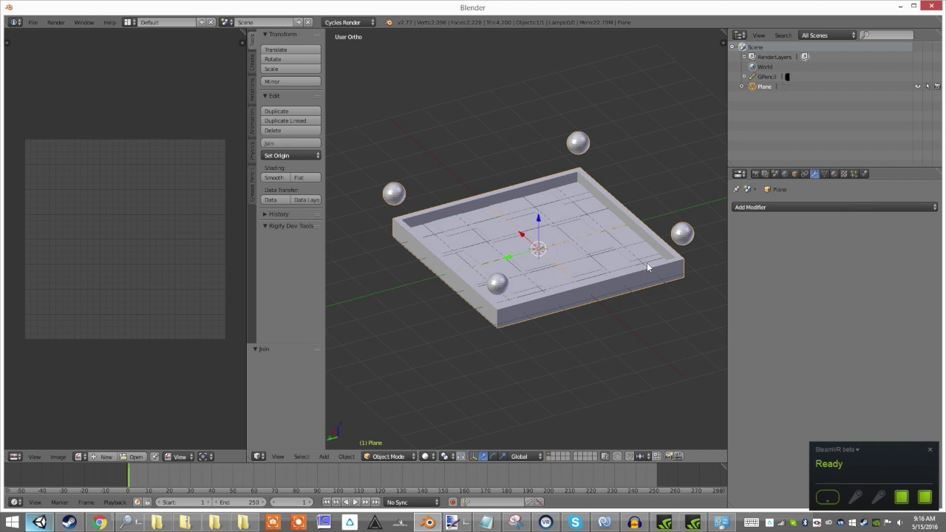
Enter Edit Mode on the tray, select everything, and bring up the UV Mapping menu
key(Tab)
key(a)
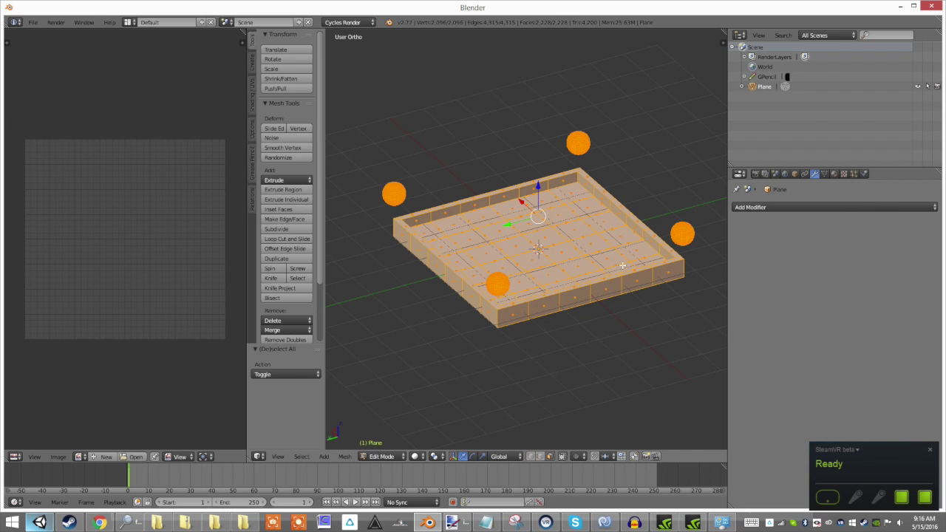
middle_drag(493, 244, 552, 252)
scroll(561, 240, down, 3)
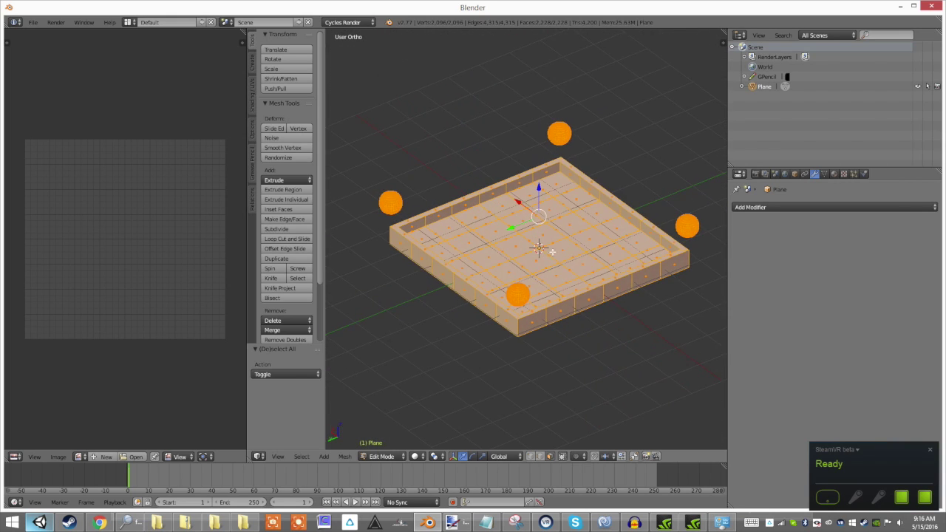
middle_drag(550, 299, 569, 285)
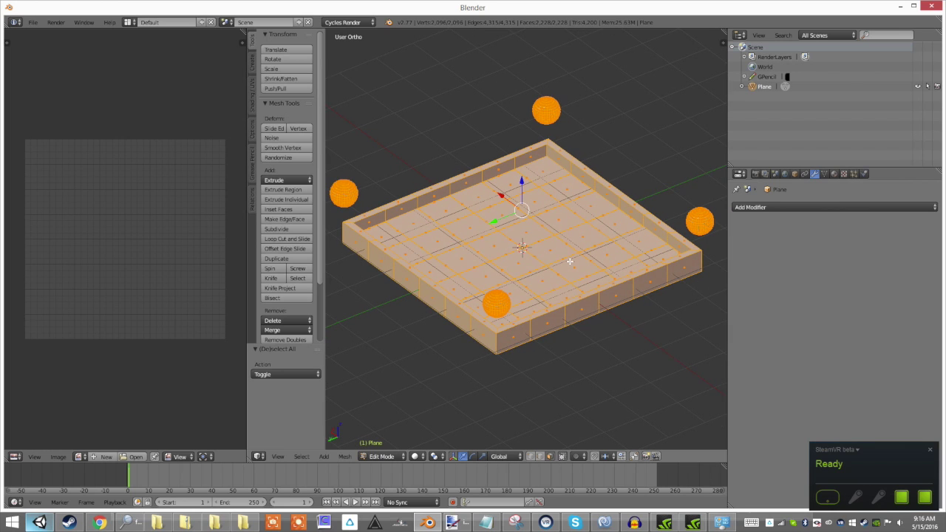
key(u)
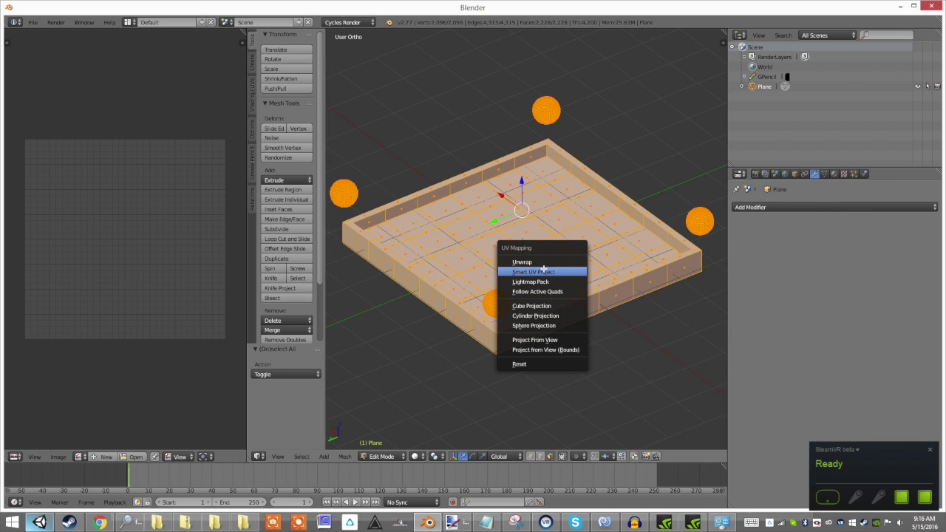
Choose Lightmap Pack with a new 512 image, pack quality 12, and enter margin 0.1
click(570, 281)
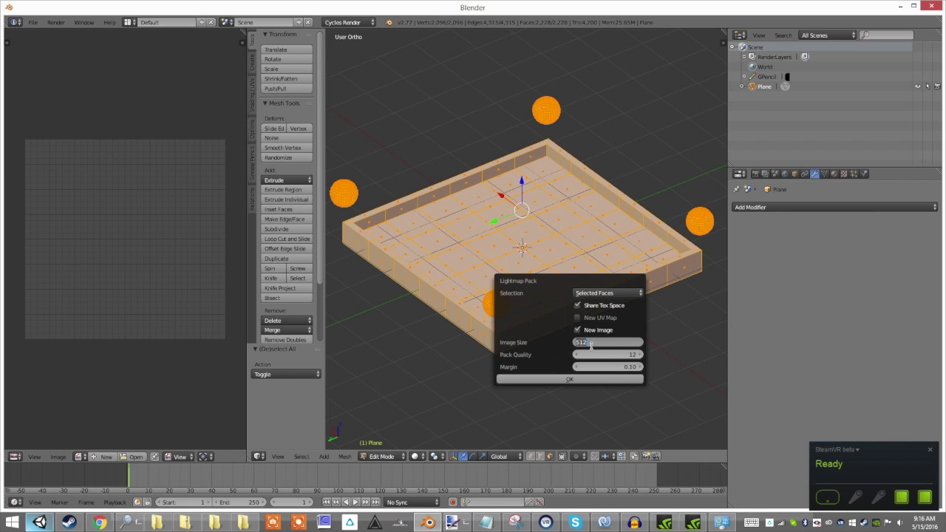
key(Return)
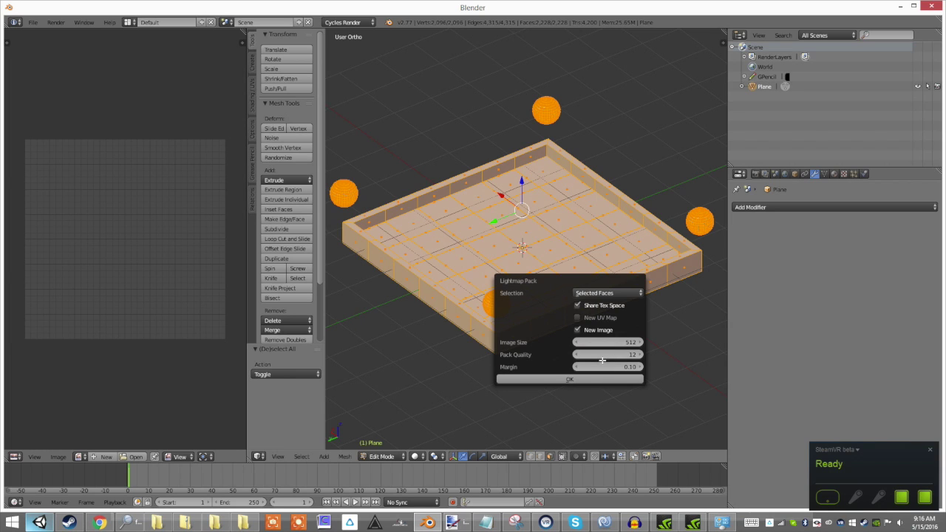
click(595, 367)
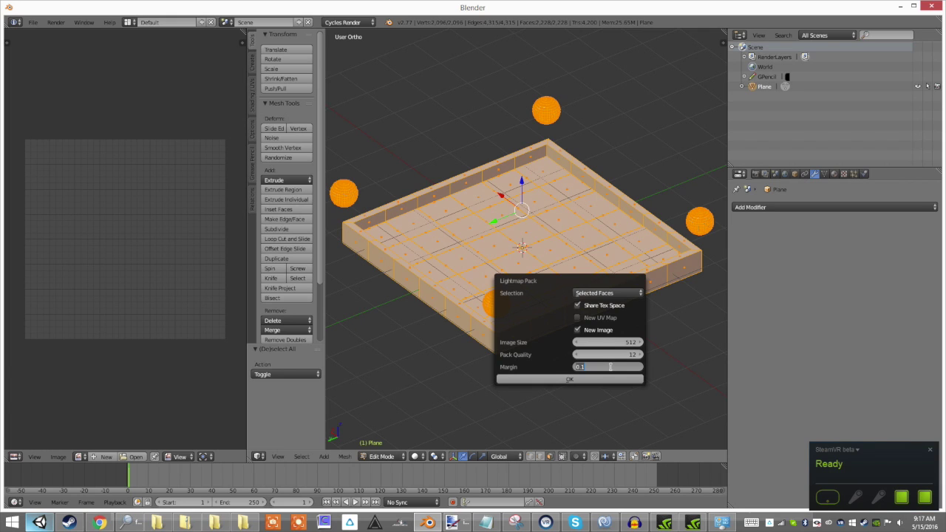
text(0.1)
Apply the Lightmap Pack and zoom and pan around the packed UV islands
click(559, 379)
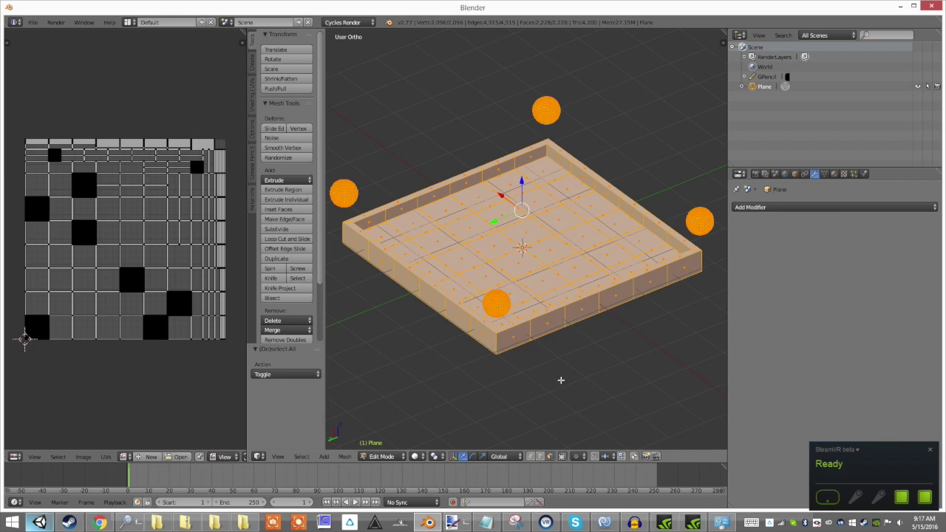
scroll(158, 286, up, 4)
middle_drag(96, 283, 163, 275)
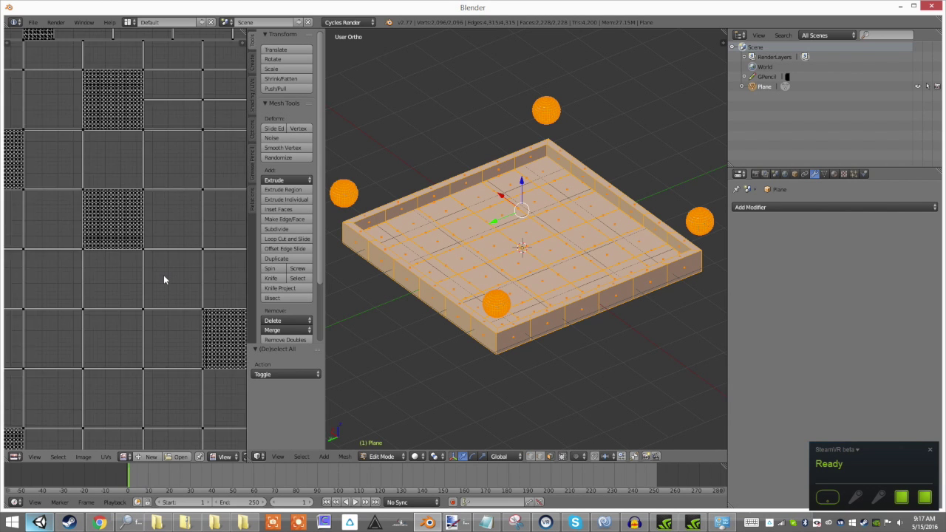
scroll(163, 275, down, 5)
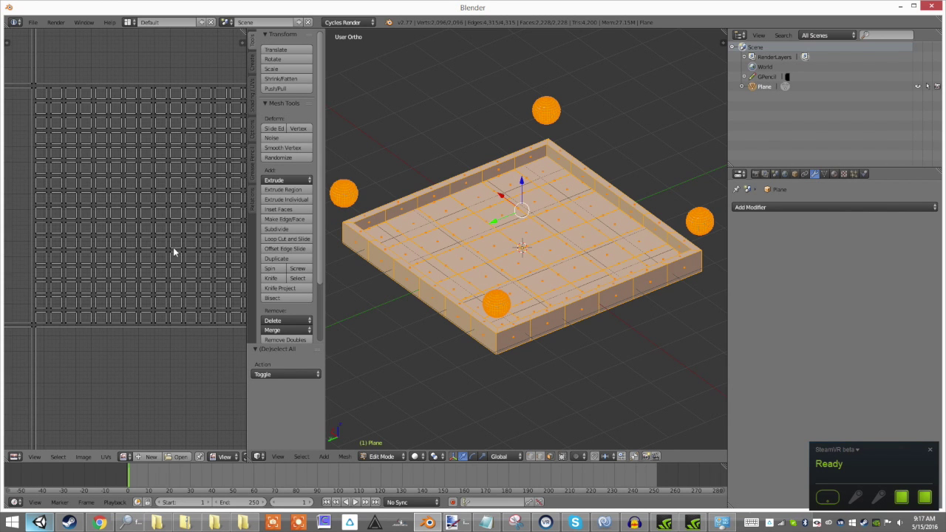
scroll(180, 266, up, 4)
middle_drag(179, 266, 127, 191)
scroll(116, 184, down, 3)
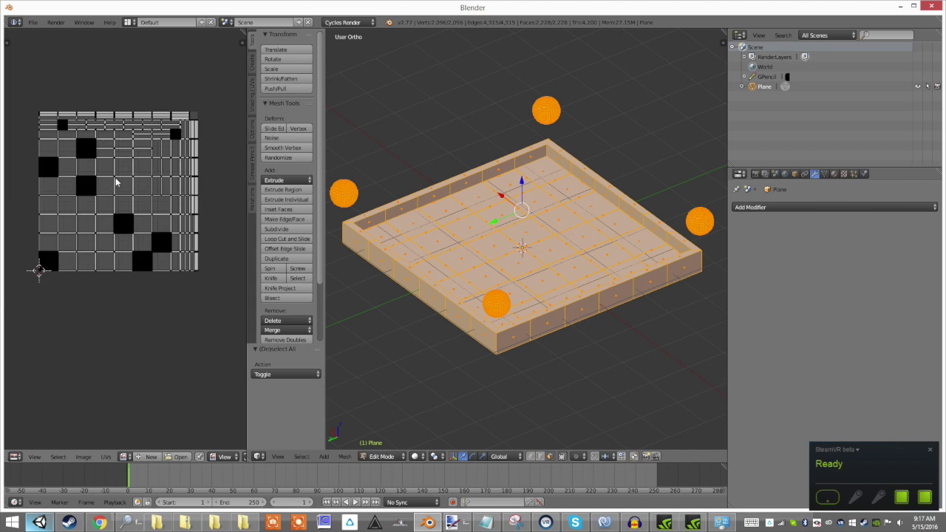
scroll(114, 181, up, 6)
scroll(111, 236, down, 2)
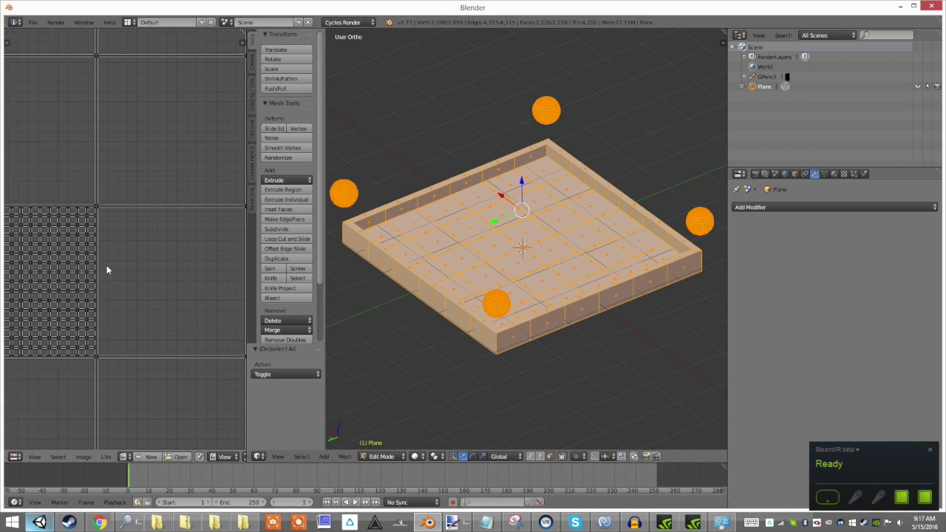
scroll(107, 265, up, 6)
scroll(113, 279, down, 2)
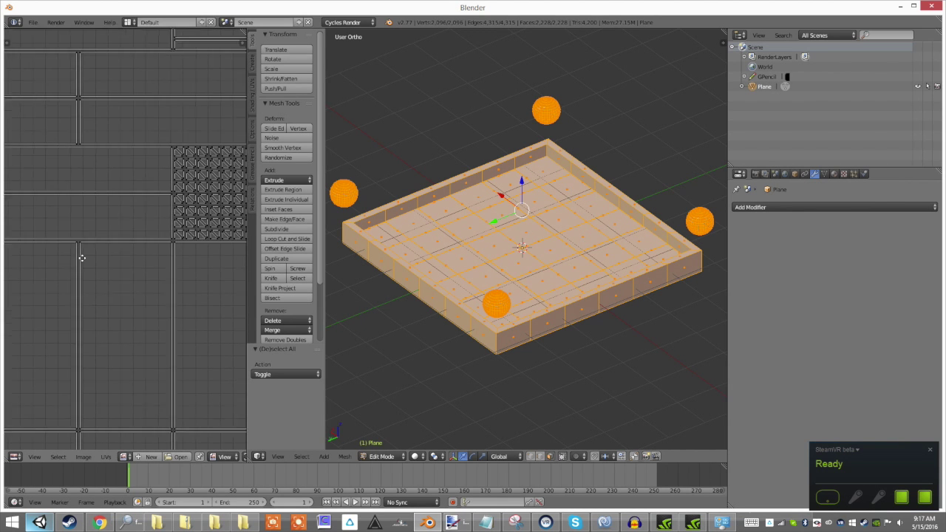
scroll(143, 244, down, 3)
scroll(141, 245, down, 2)
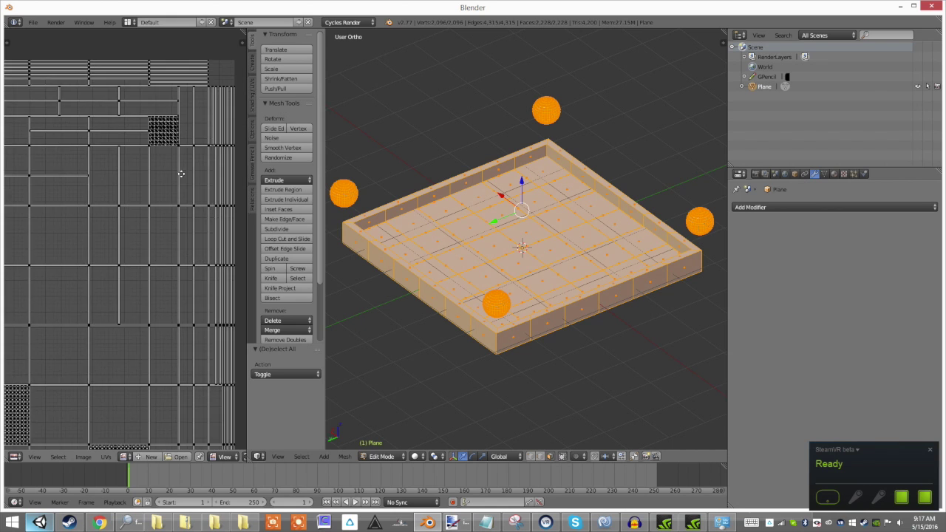
scroll(195, 224, up, 4)
scroll(119, 215, down, 3)
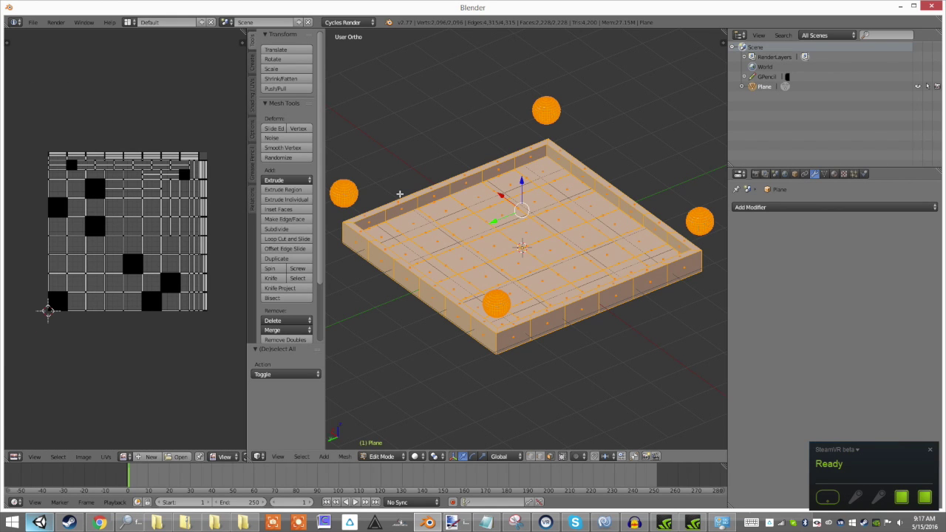
scroll(63, 238, up, 10)
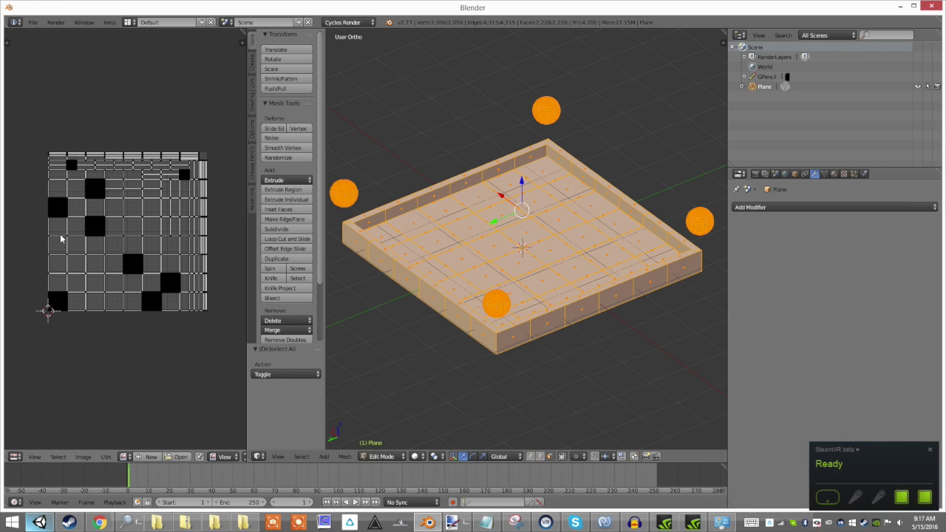
scroll(175, 267, down, 5)
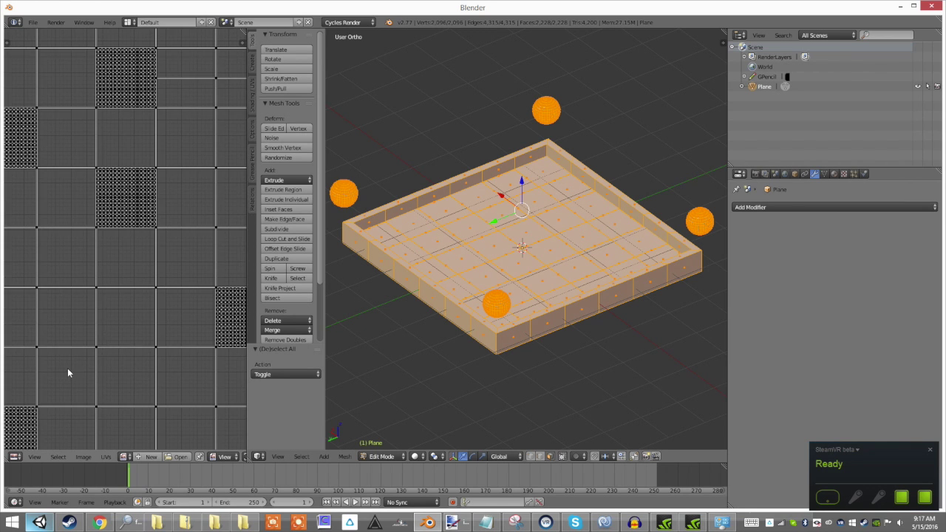
scroll(118, 329, down, 5)
scroll(135, 280, up, 2)
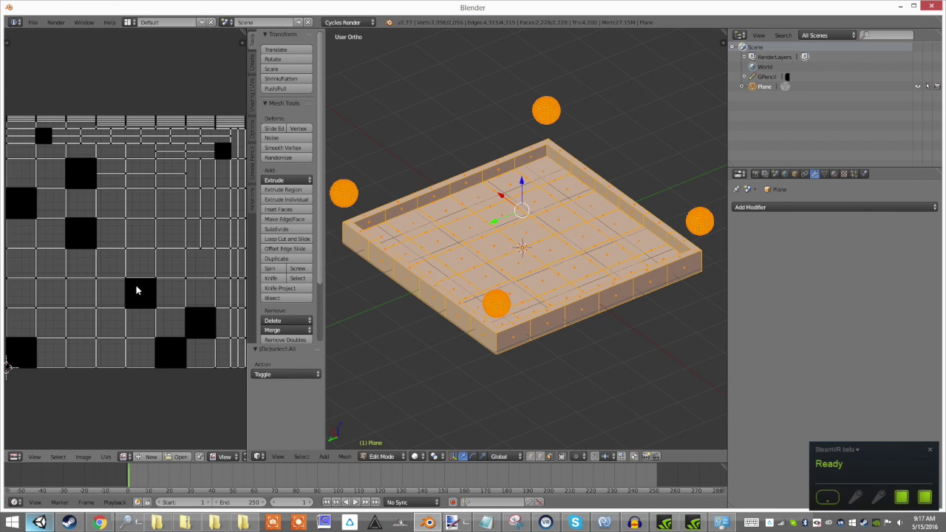
Return the tray to Object Mode and briefly preview it with rendered shading
mouse_move(579, 271)
middle_down()
mouse_move(613, 258)
mouse_move(574, 273)
middle_up()
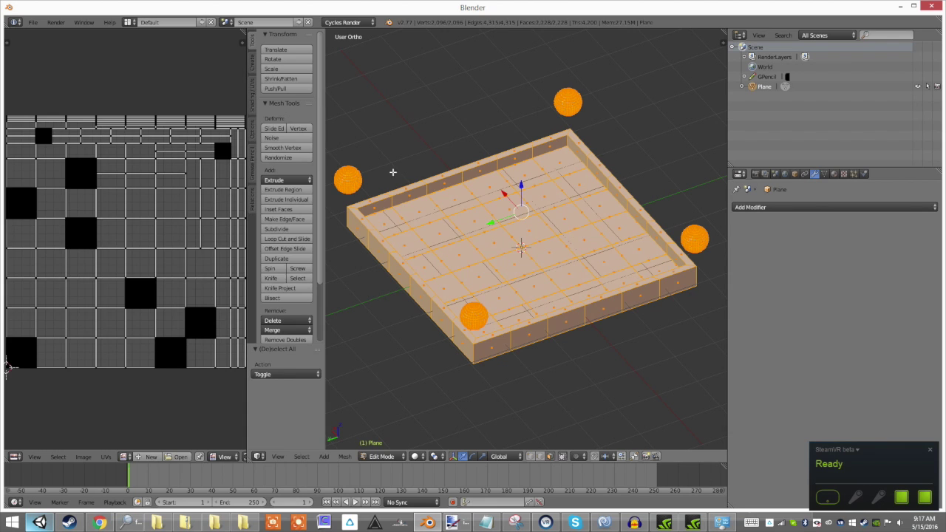
key(Tab)
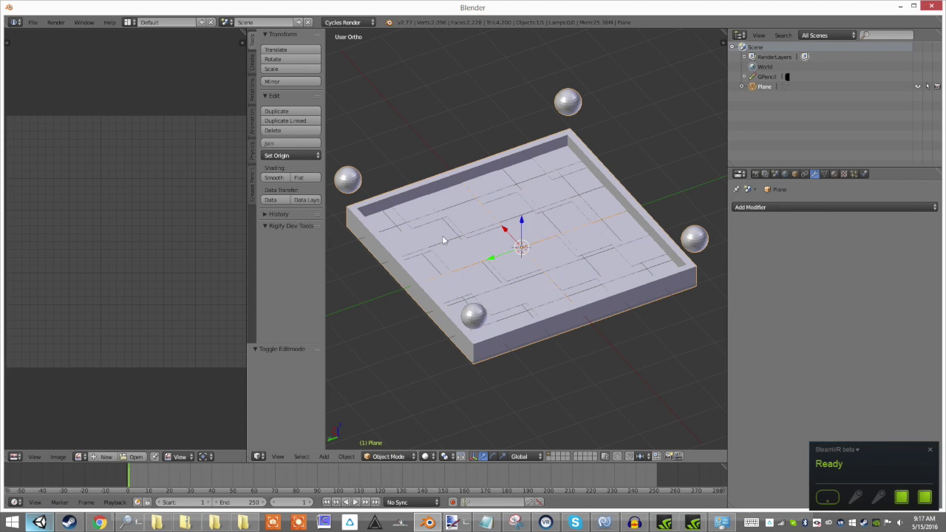
middle_drag(543, 263, 517, 231)
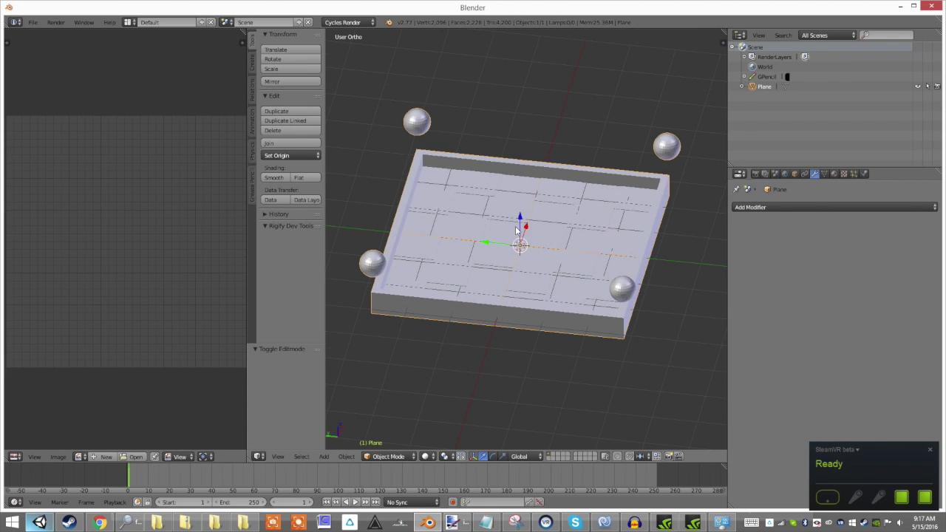
key(shift+z)
key(shift+z)
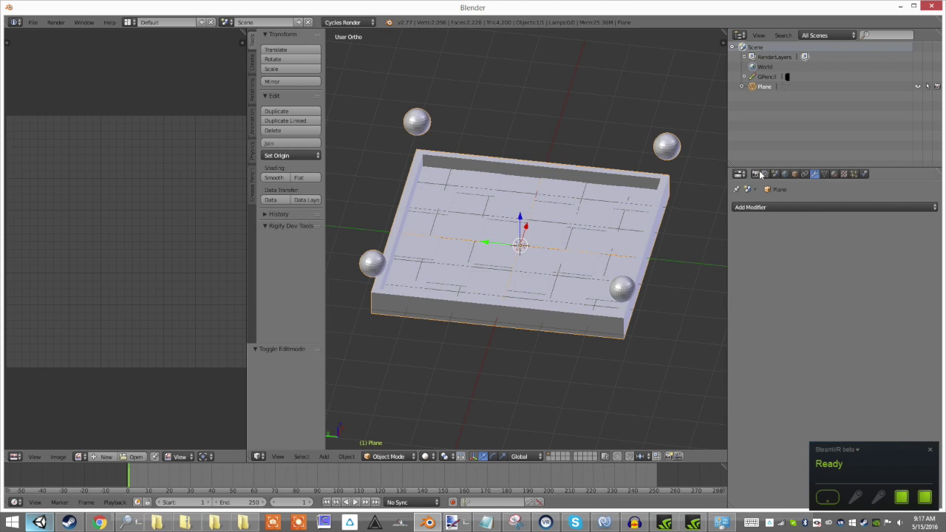
Open the Render properties and widen the image editor area beside the 3D view
click(757, 174)
shift+middle_drag(597, 209, 591, 240)
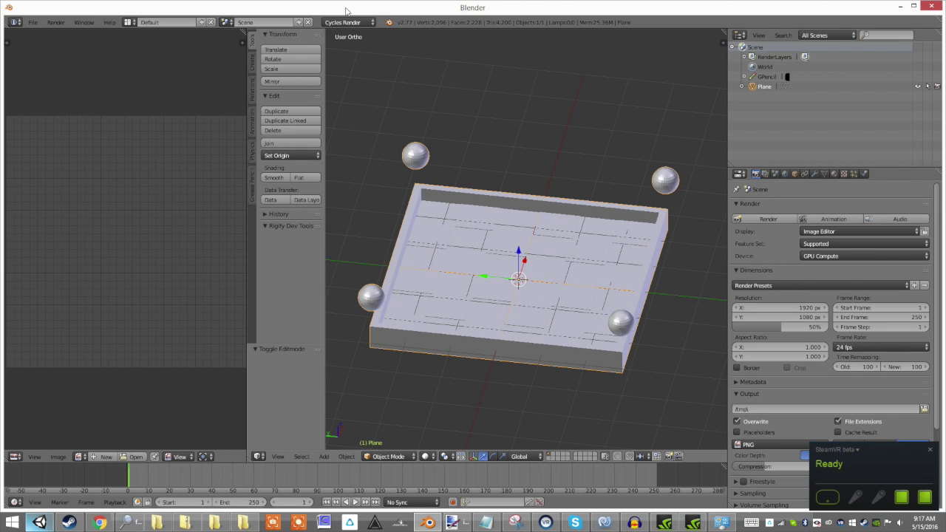
drag(247, 85, 306, 88)
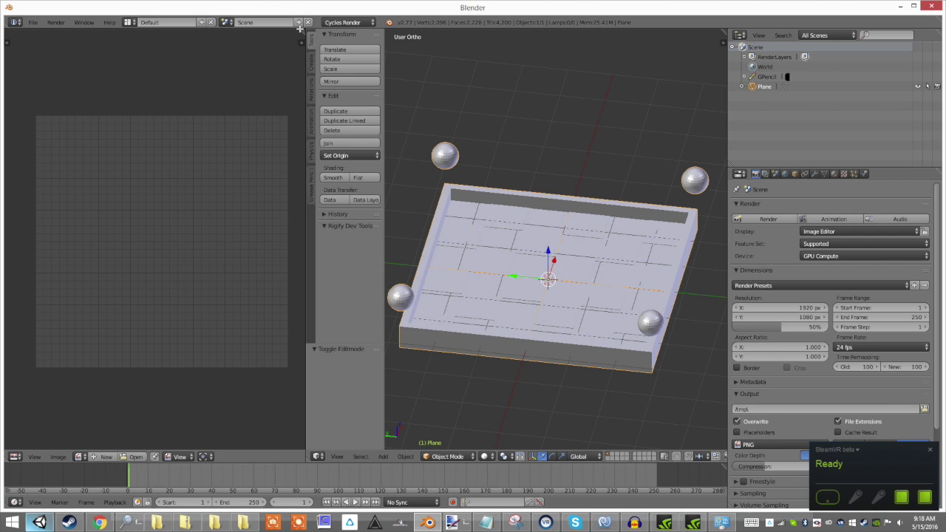
Load the blank 'lightmap' image into the UV editor in Edit Mode, then return to Object Mode
key(Tab)
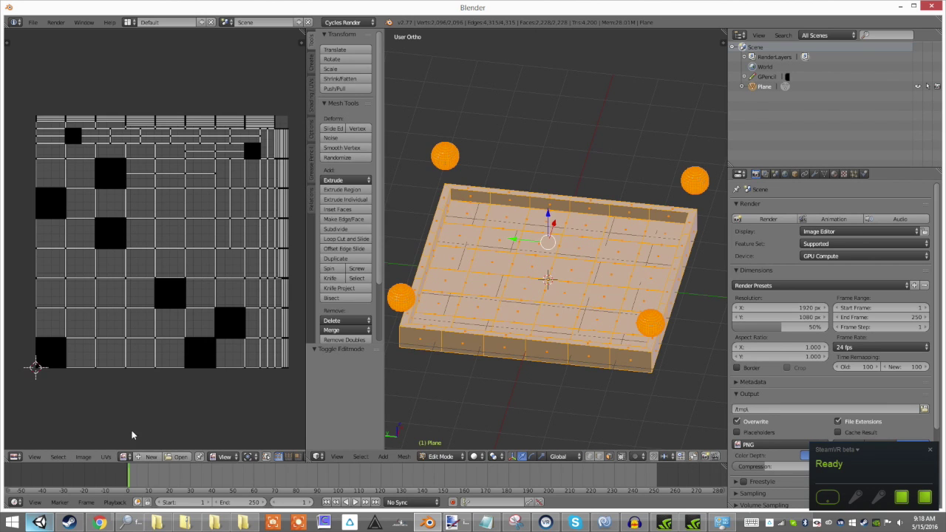
click(127, 446)
click(124, 456)
click(148, 357)
scroll(162, 327, down, 4)
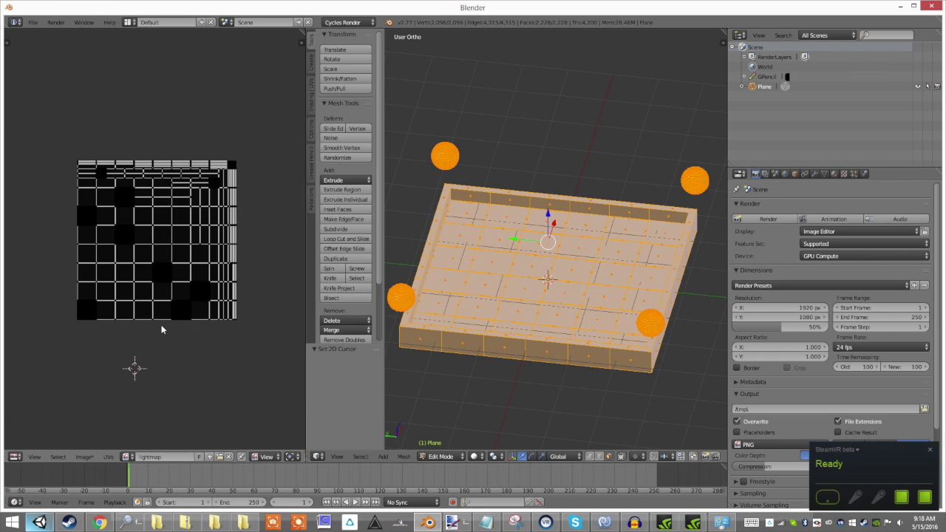
scroll(162, 328, up, 3)
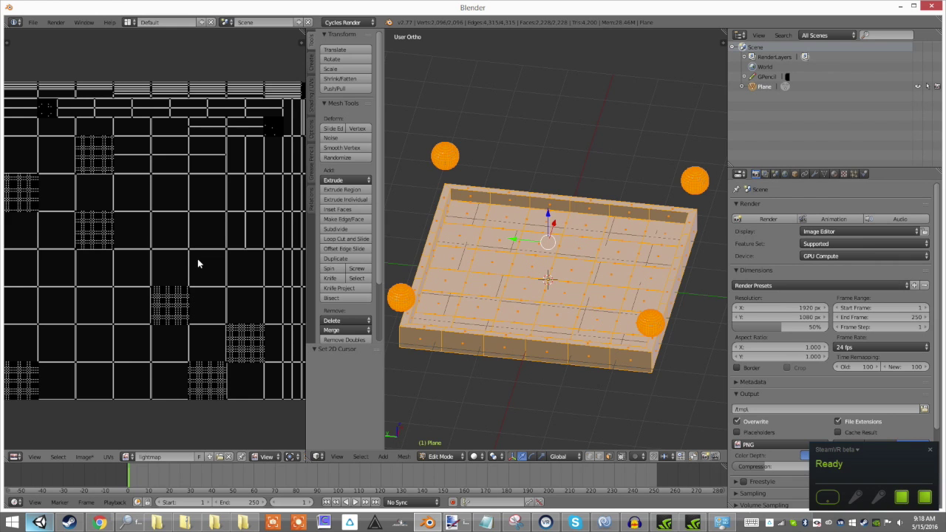
key(Tab)
key(Tab)
scroll(162, 238, down, 2)
scroll(163, 243, up, 2)
scroll(164, 243, down, 1)
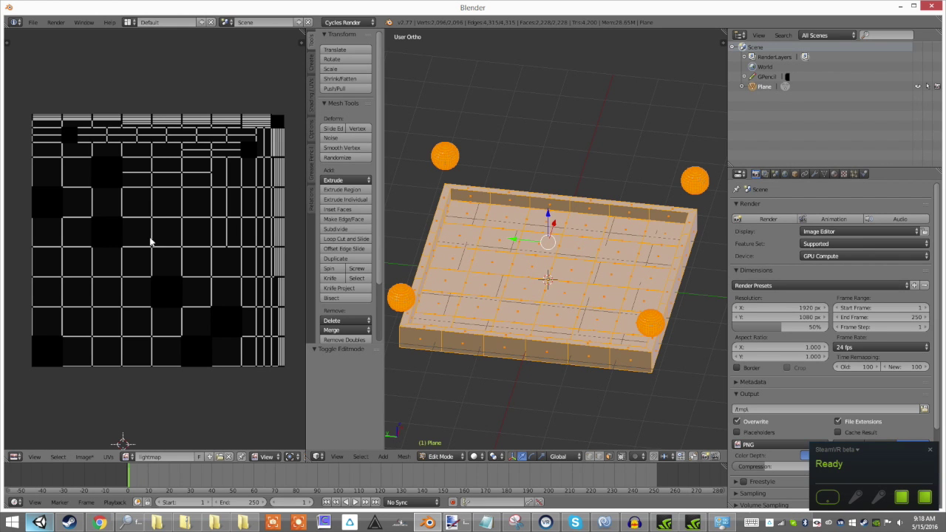
key(Tab)
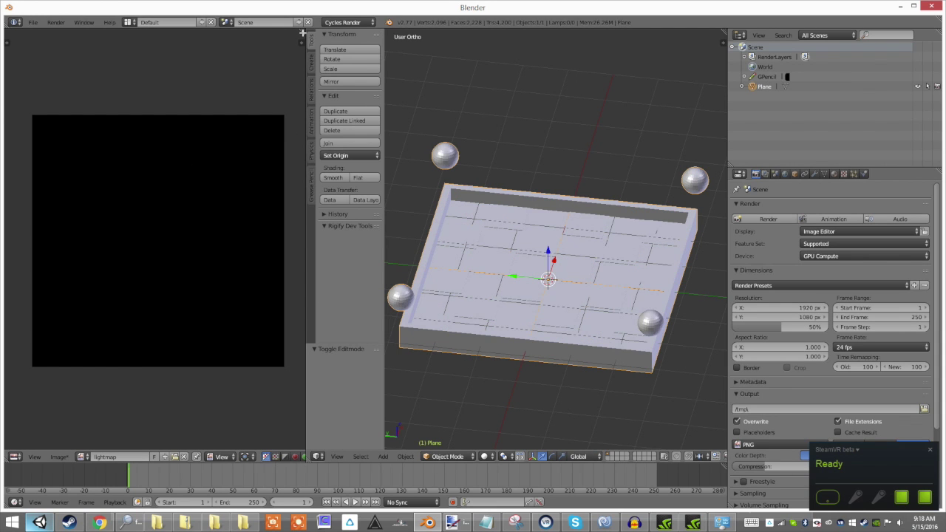
Split the left area into a Node Editor showing the Main material's node tree
drag(301, 33, 63, 286)
click(16, 289)
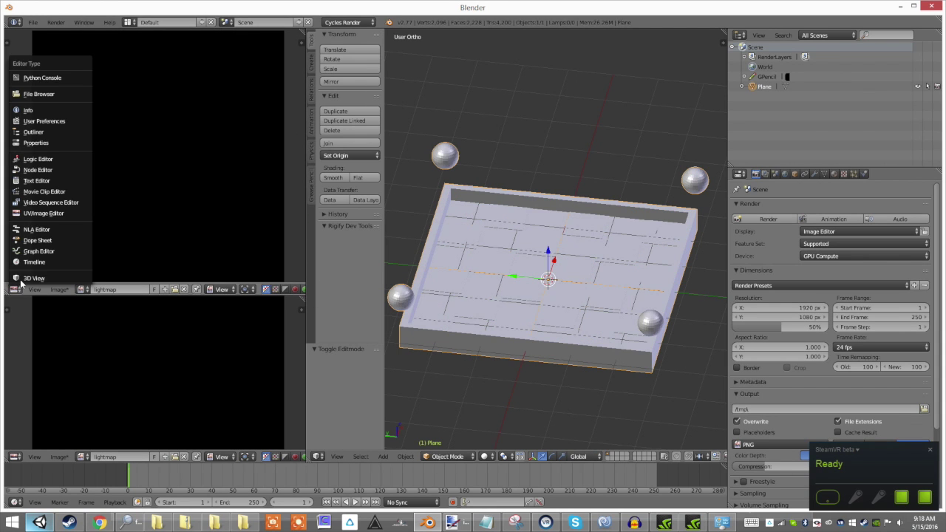
click(41, 169)
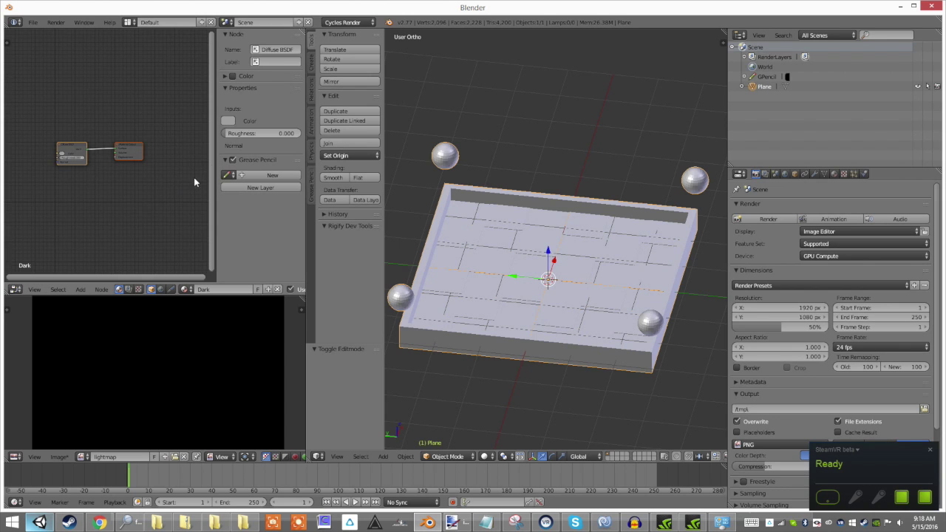
key(n)
scroll(155, 189, up, 2)
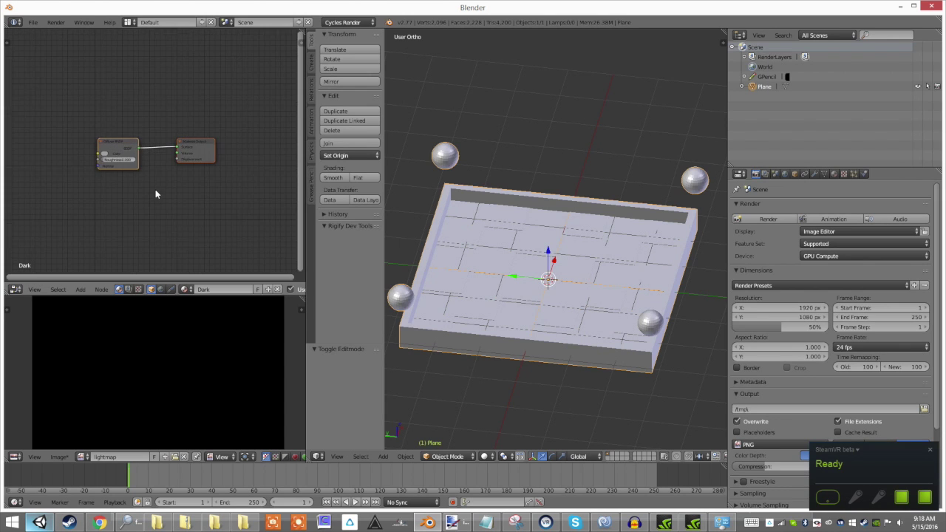
scroll(159, 192, up, 1)
click(833, 174)
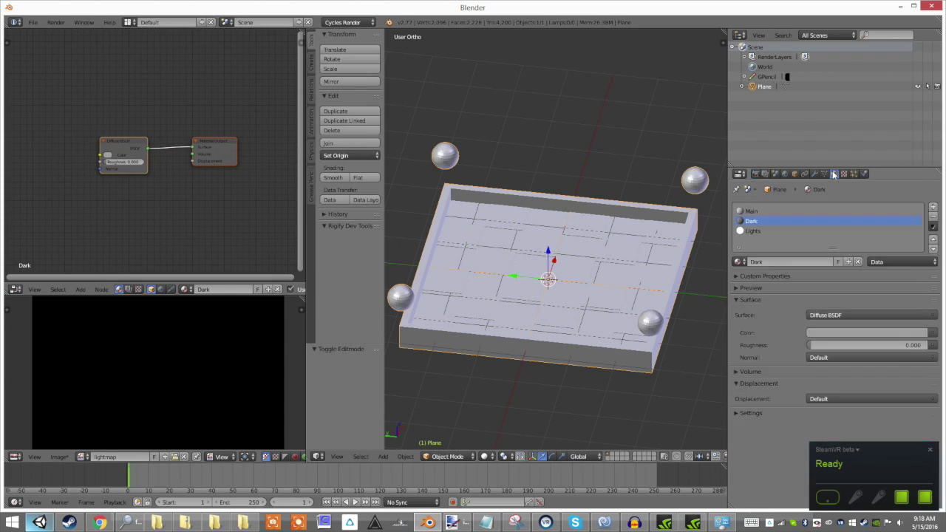
click(762, 212)
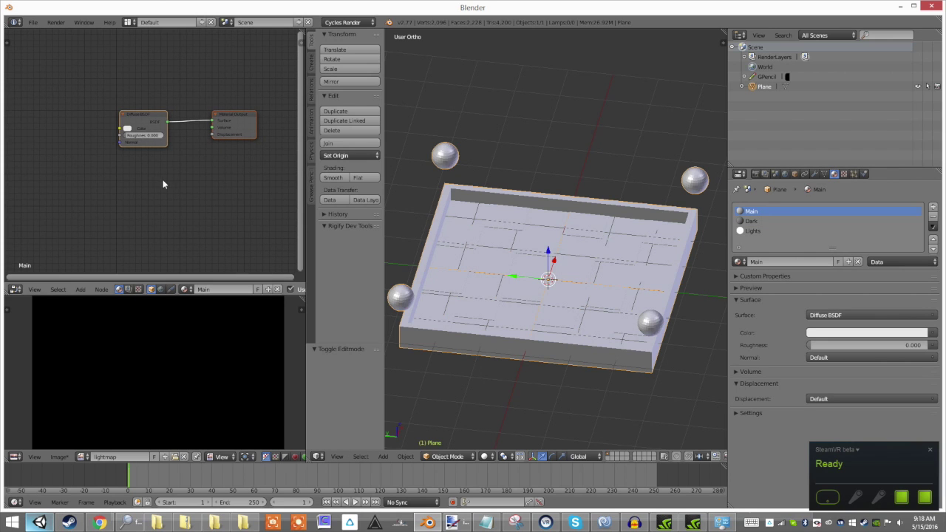
Add an Image Texture node using the 'lightmap' image to the Main material
key(shift+a)
mouse_move(147, 219)
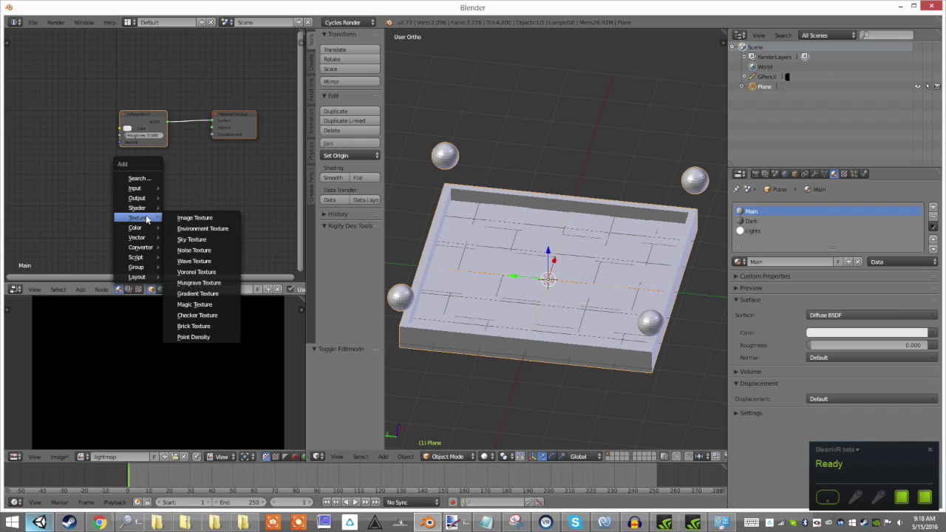
mouse_move(150, 189)
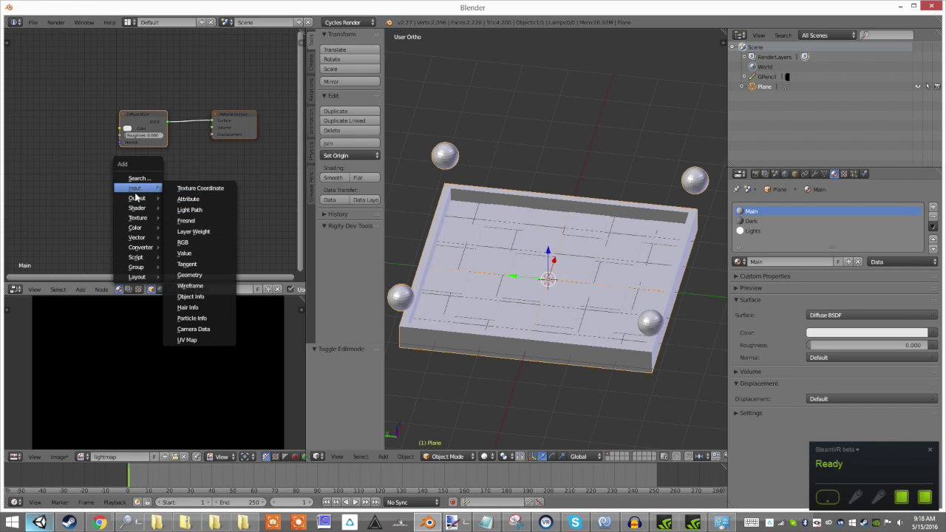
click(182, 216)
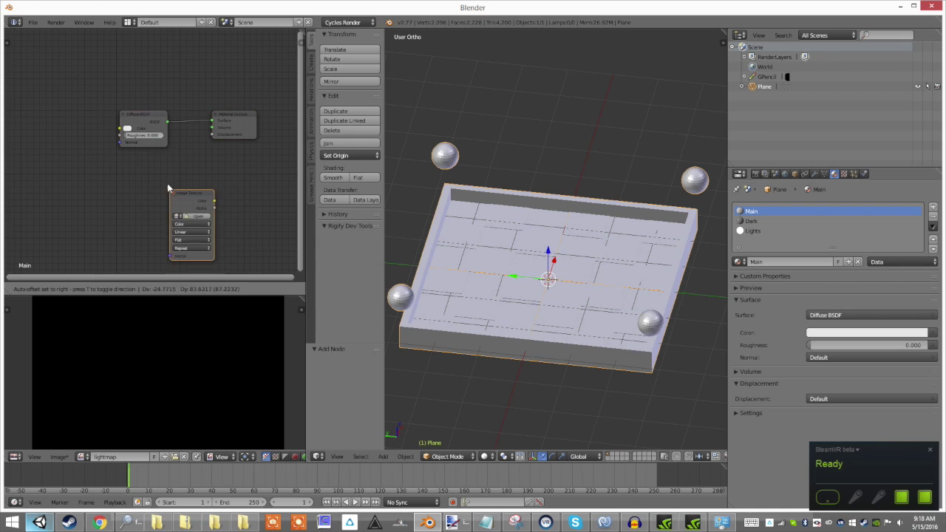
click(147, 157)
click(151, 175)
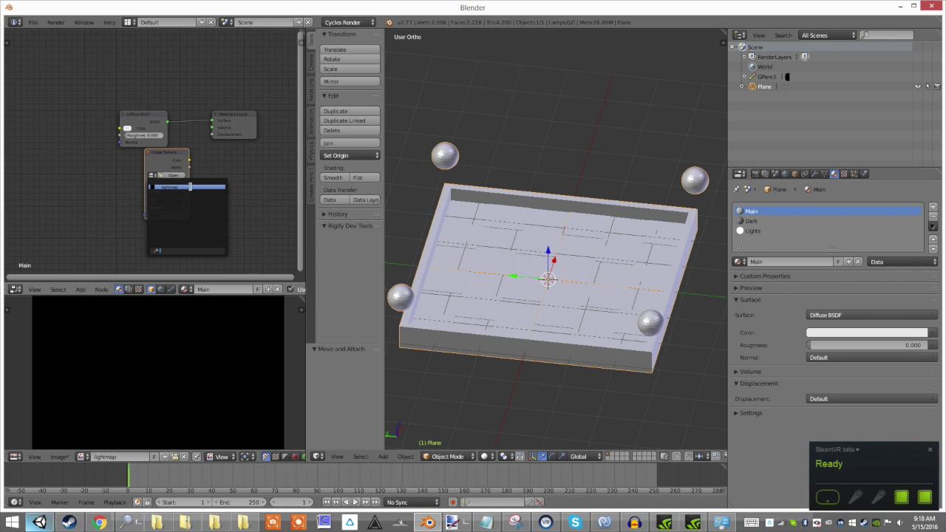
click(190, 187)
drag(163, 162, 165, 180)
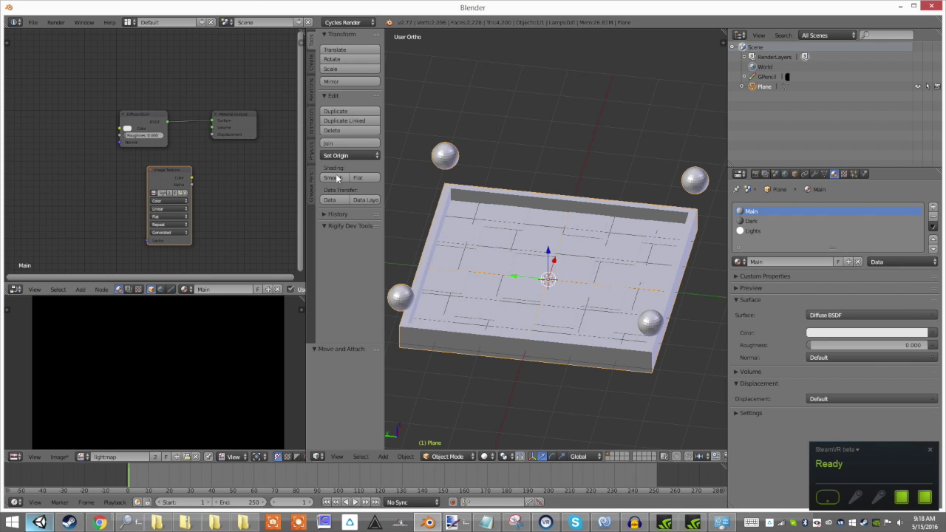
Copy the Image Texture node into the Dark and Lights materials
key(ctrl+c)
click(751, 221)
key(ctrl+v)
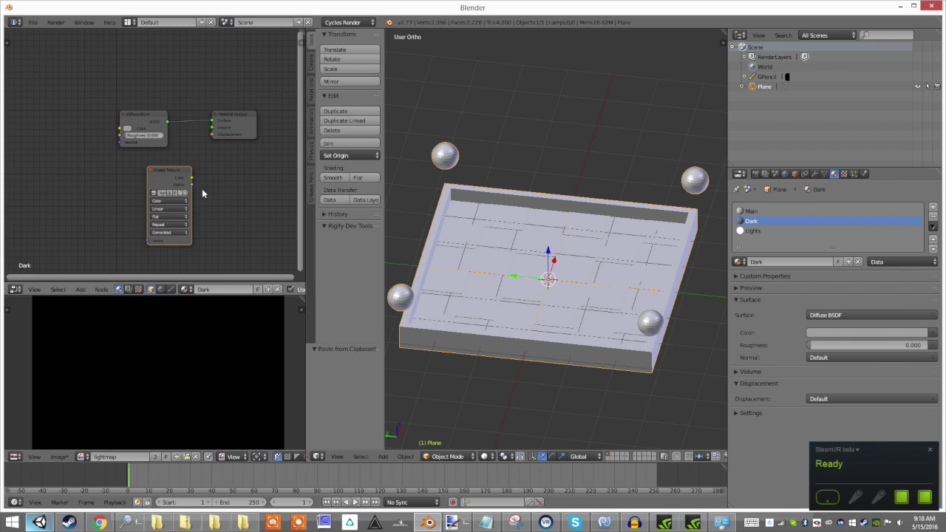
click(752, 230)
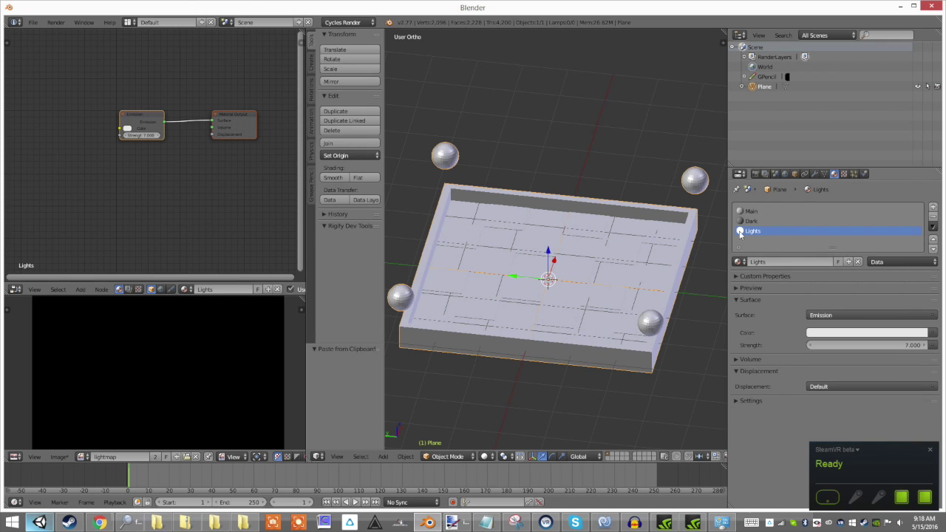
key(ctrl+v)
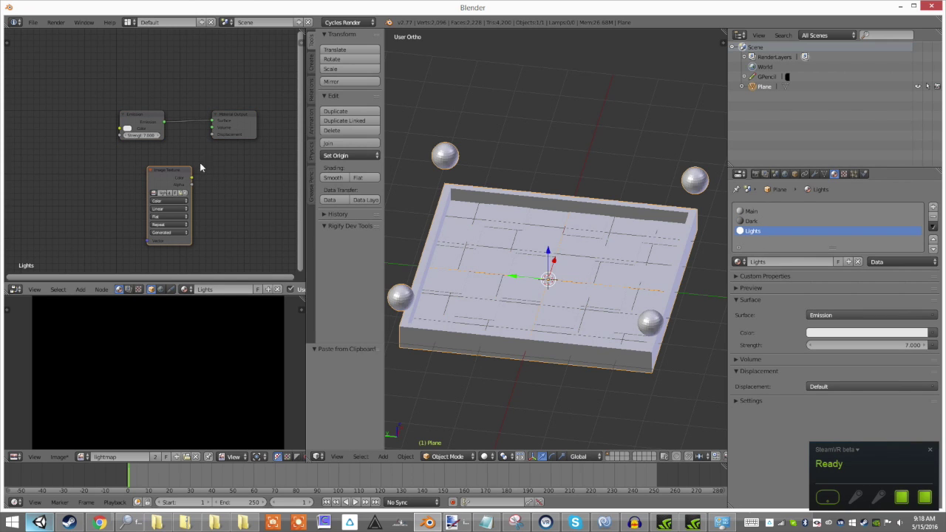
drag(303, 129, 275, 129)
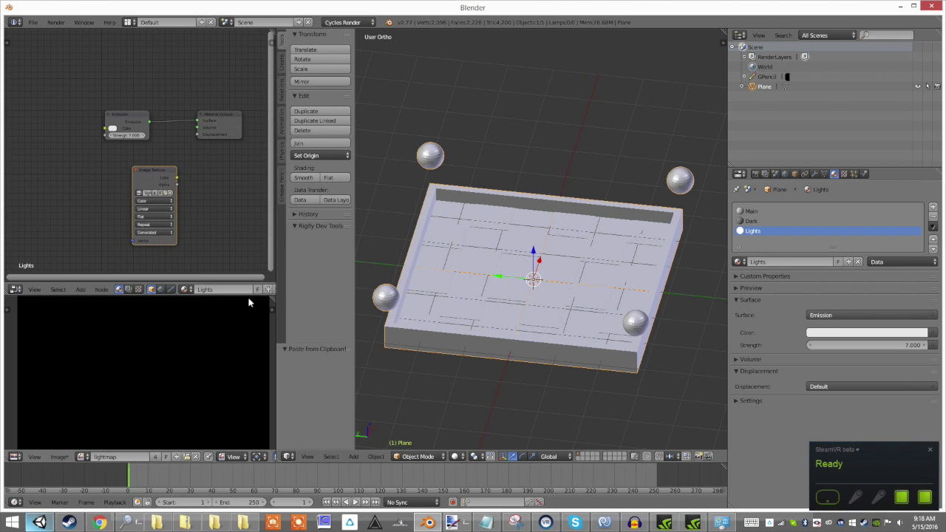
Expand the Render tab's Bake panel and keep the bake type set to Combined
drag(247, 282, 241, 191)
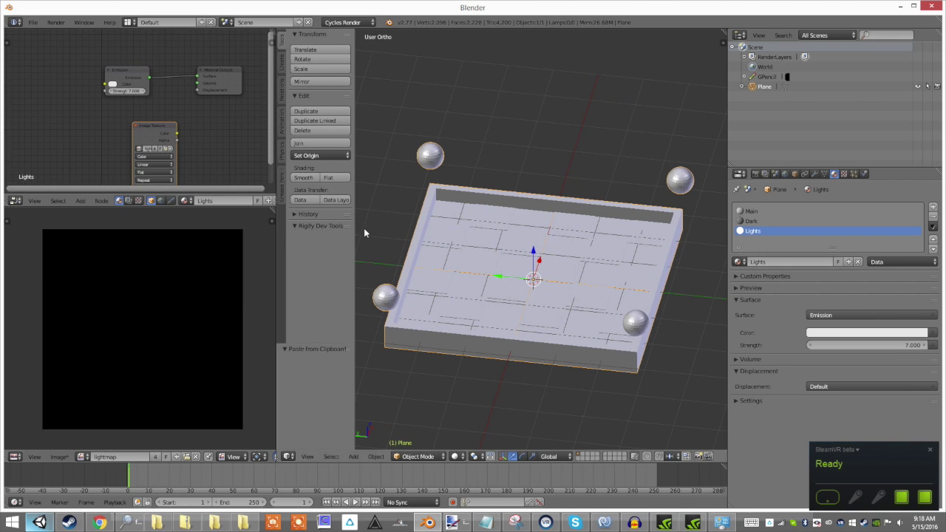
click(755, 173)
scroll(821, 290, down, 5)
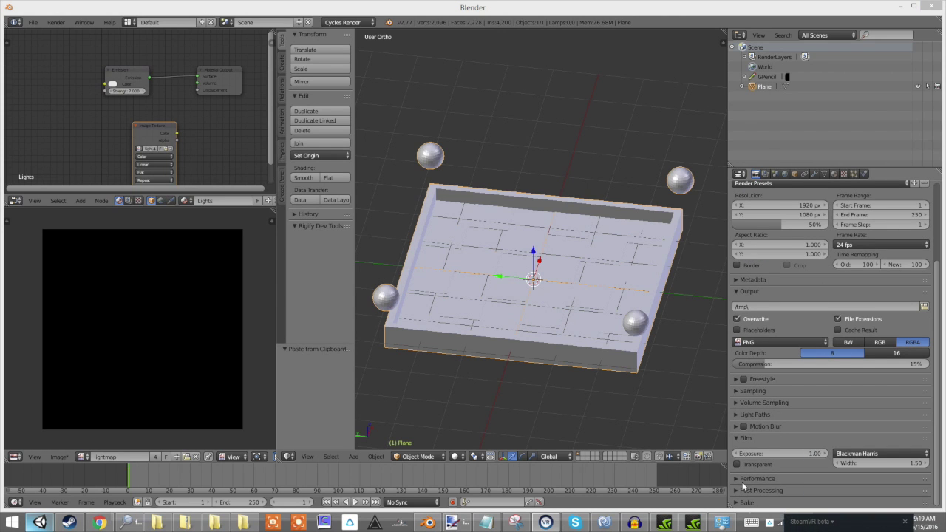
click(746, 502)
scroll(784, 446, down, 4)
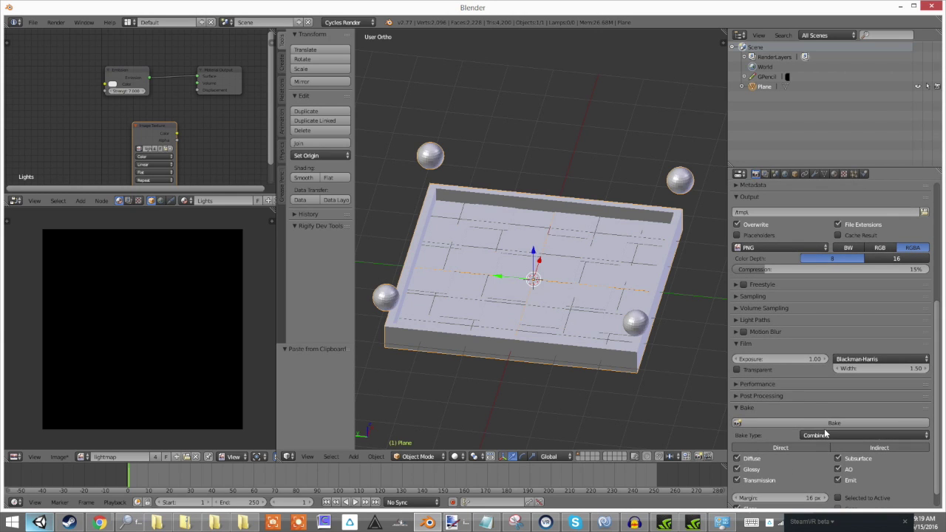
click(825, 435)
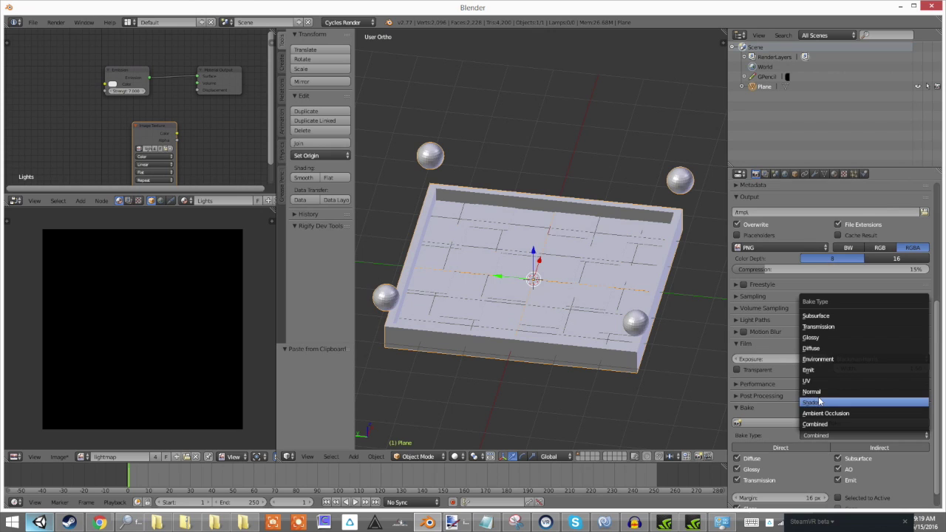
click(829, 424)
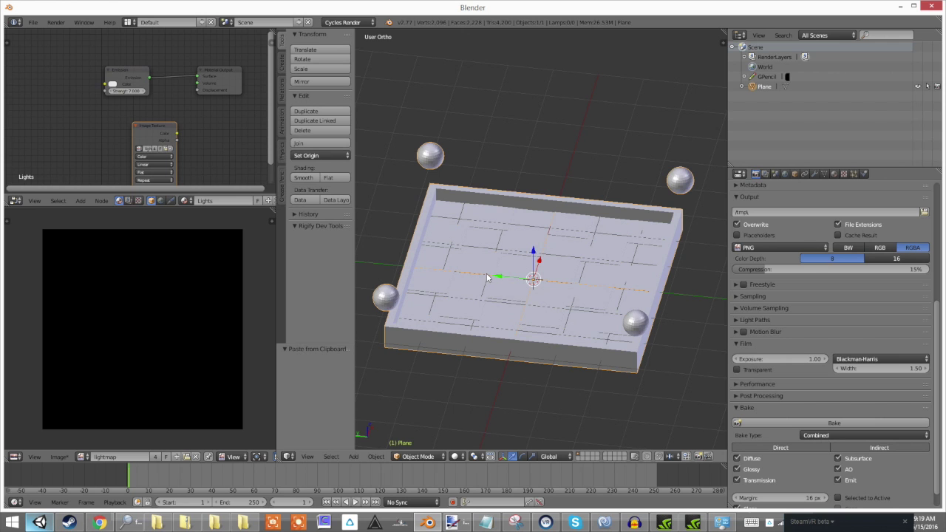
middle_drag(472, 294, 530, 287)
Switch the viewport to Rendered shading and orbit around the checkerboard floor and its lamps
key(shift+z)
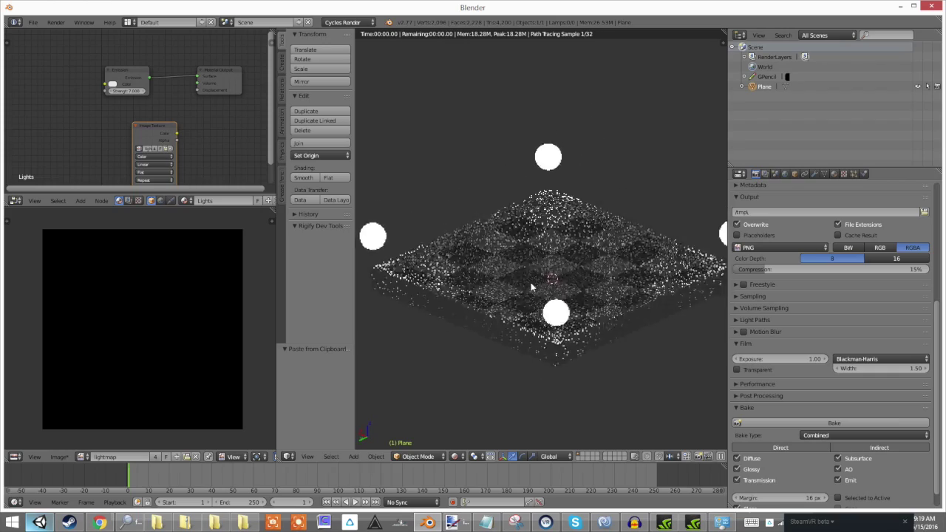
scroll(589, 243, up, 3)
middle_drag(589, 243, 559, 253)
scroll(565, 267, down, 3)
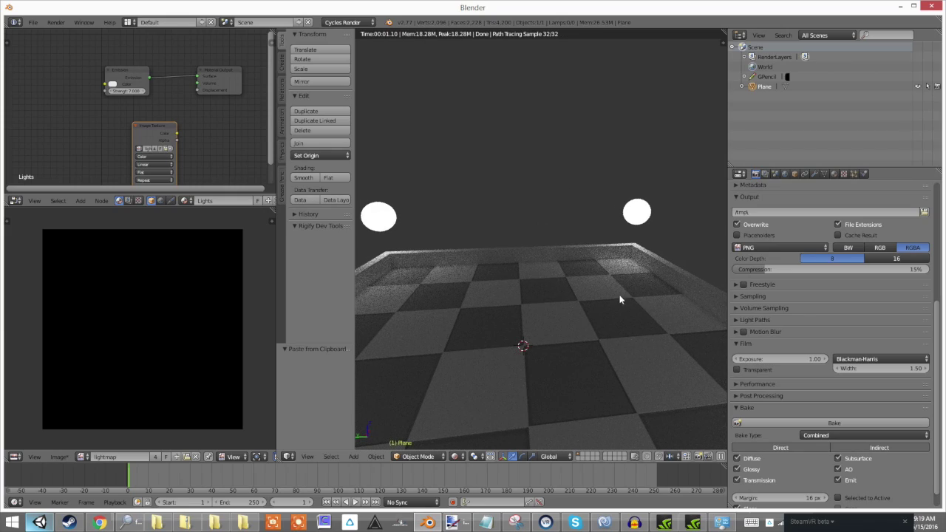
middle_drag(626, 298, 487, 281)
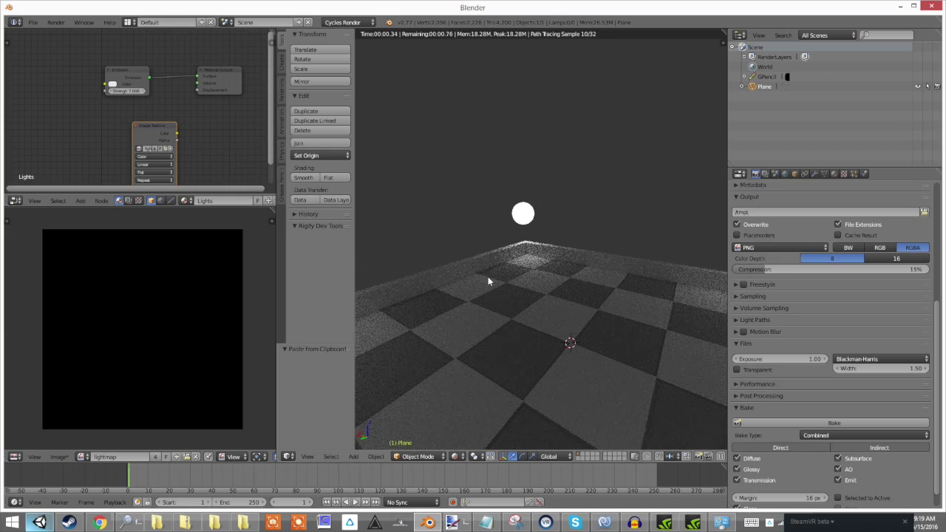
middle_drag(558, 370, 523, 358)
scroll(523, 359, down, 5)
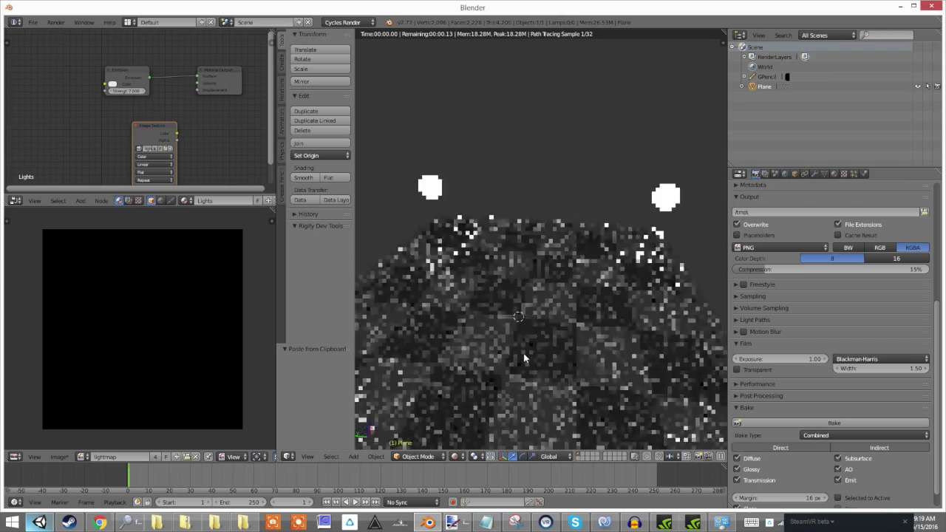
middle_drag(613, 334, 526, 347)
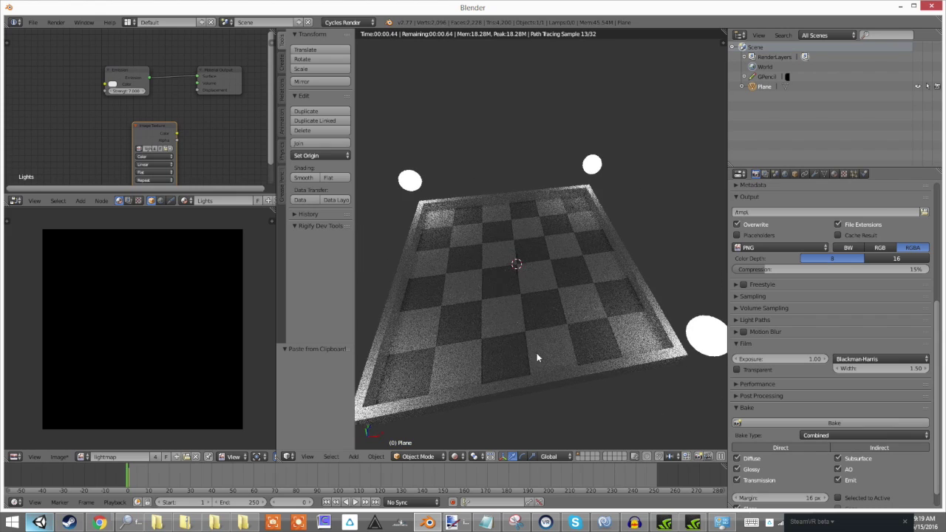
scroll(546, 363, down, 2)
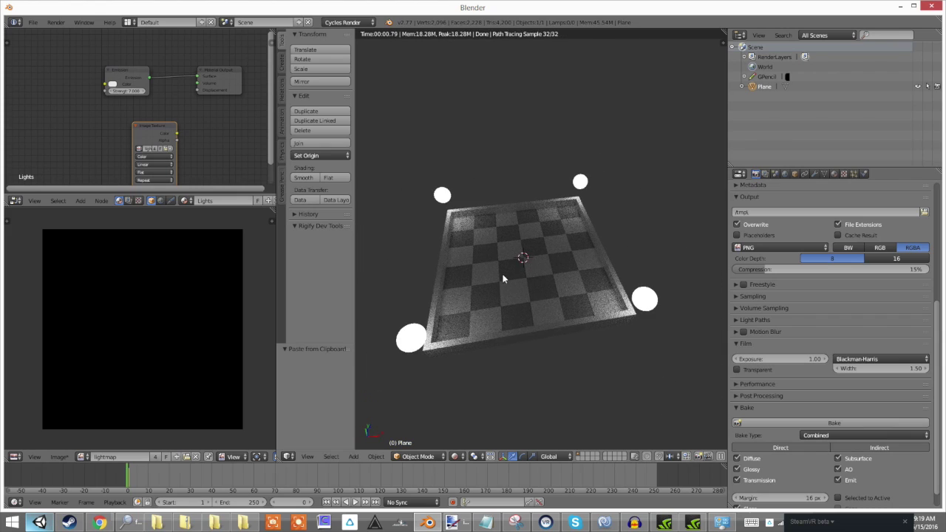
middle_drag(456, 323, 665, 332)
scroll(538, 286, up, 3)
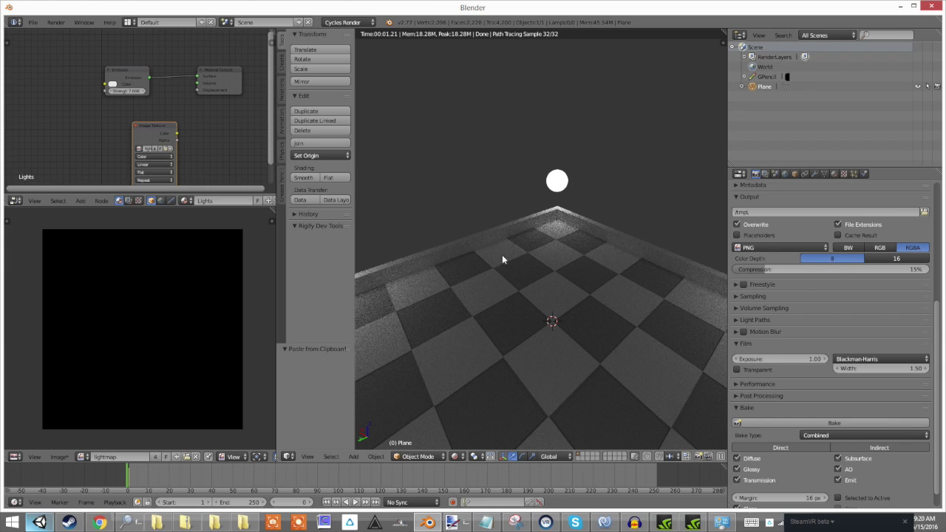
scroll(178, 314, down, 1)
scroll(178, 314, up, 3)
scroll(178, 314, down, 2)
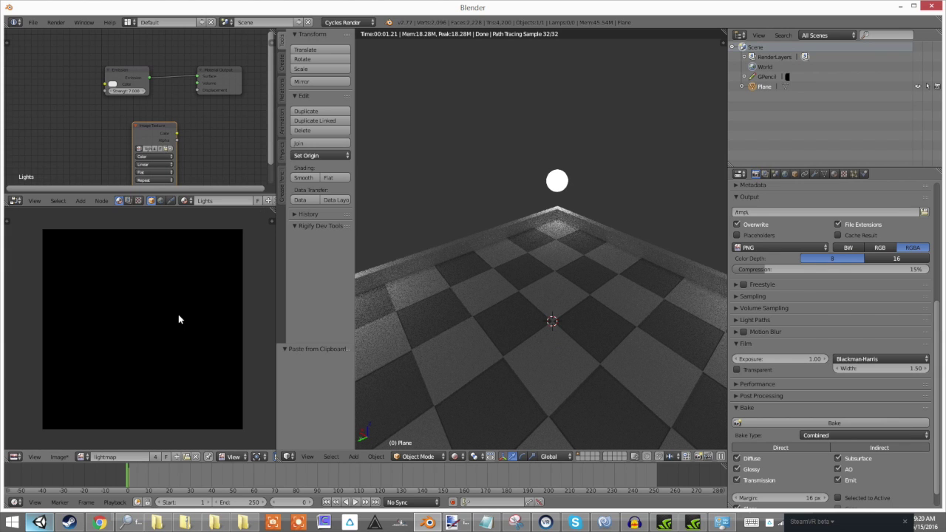
Bake the floor lightmap, then switch to wireframe and pan across the baked image
click(753, 296)
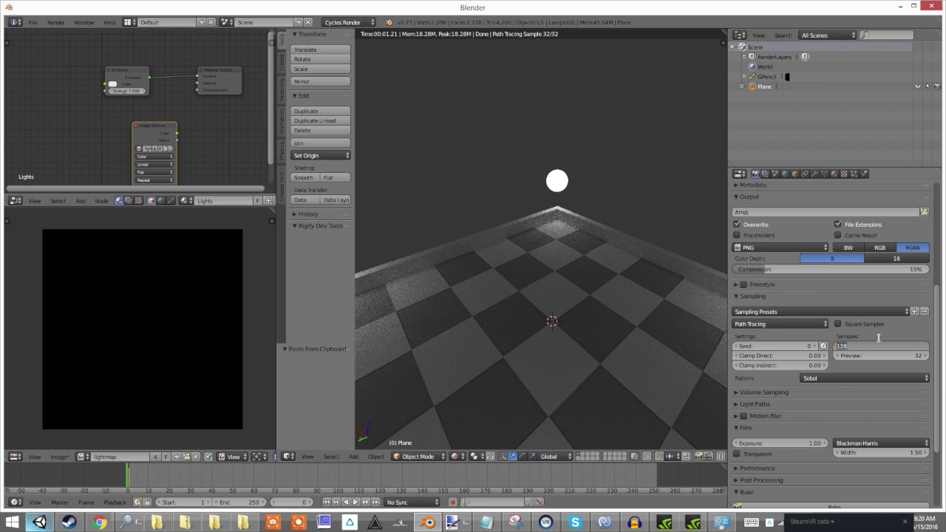
scroll(878, 337, down, 4)
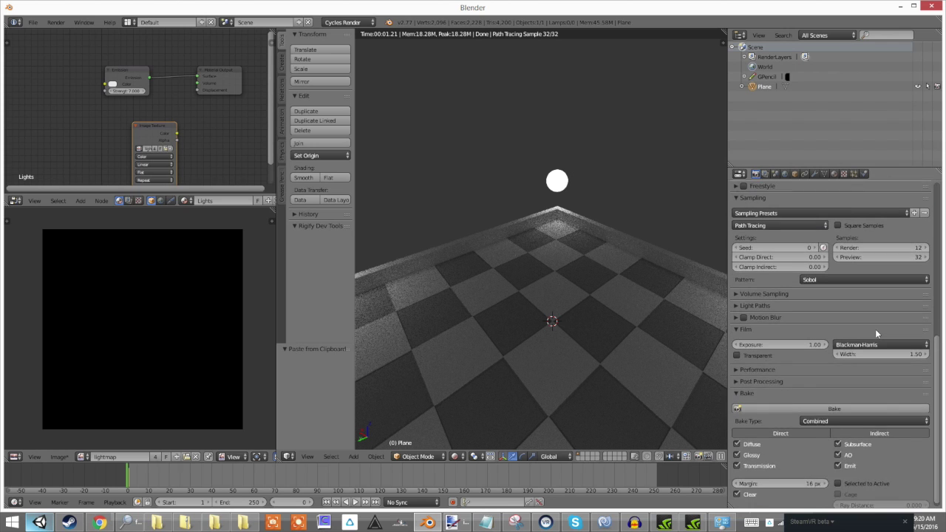
click(793, 403)
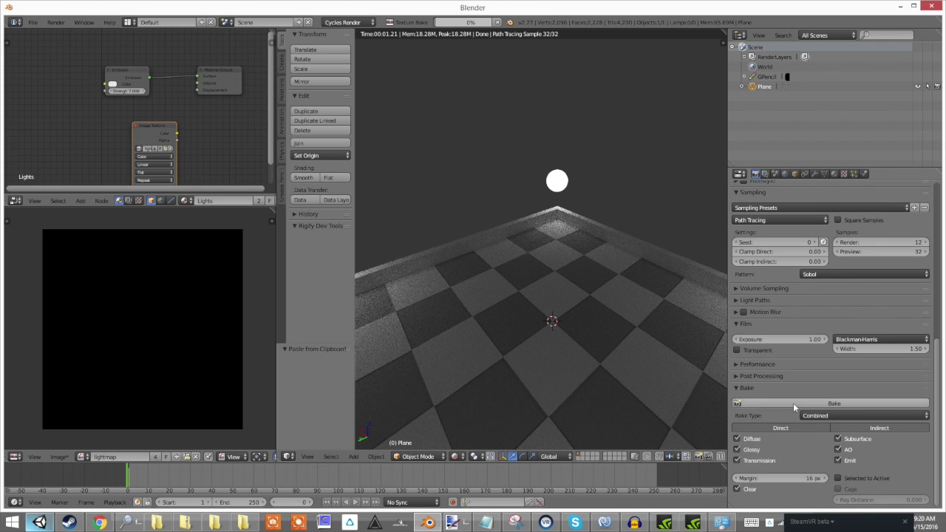
key(z)
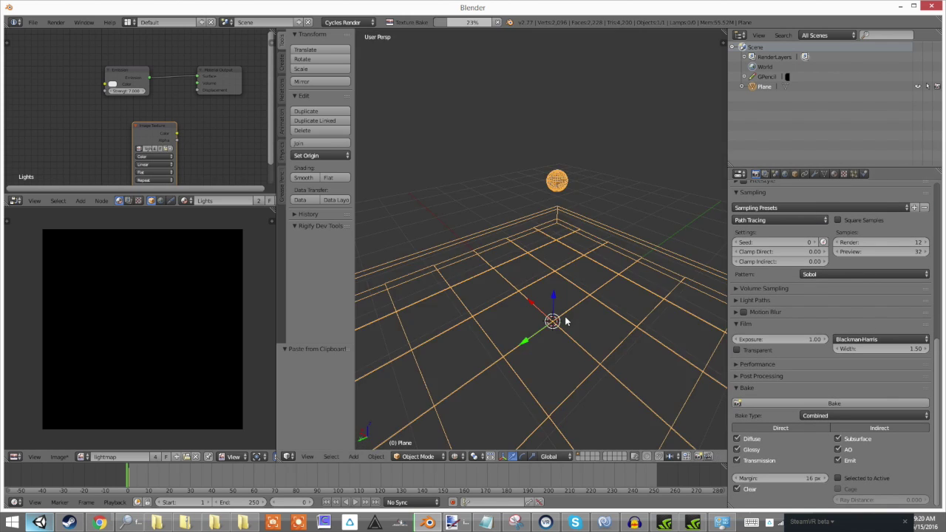
scroll(183, 336, up, 5)
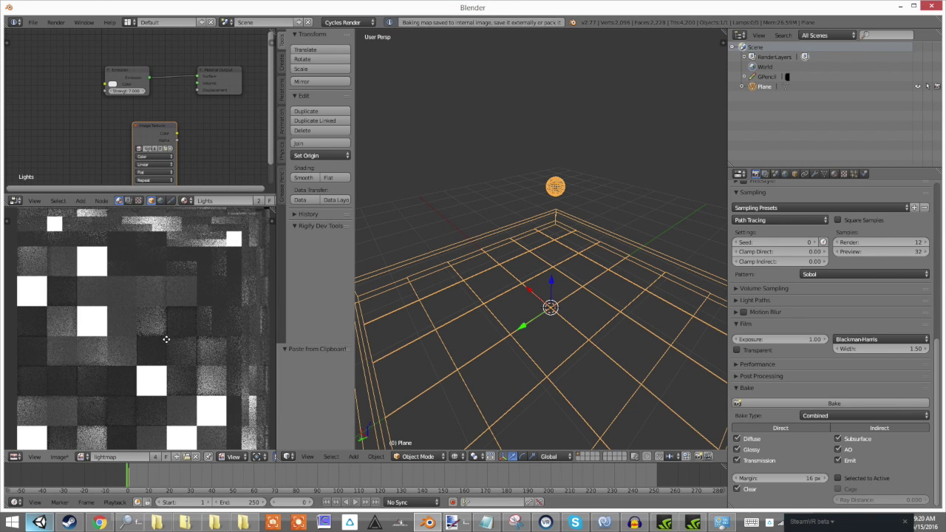
scroll(230, 290, down, 4)
middle_drag(230, 289, 195, 300)
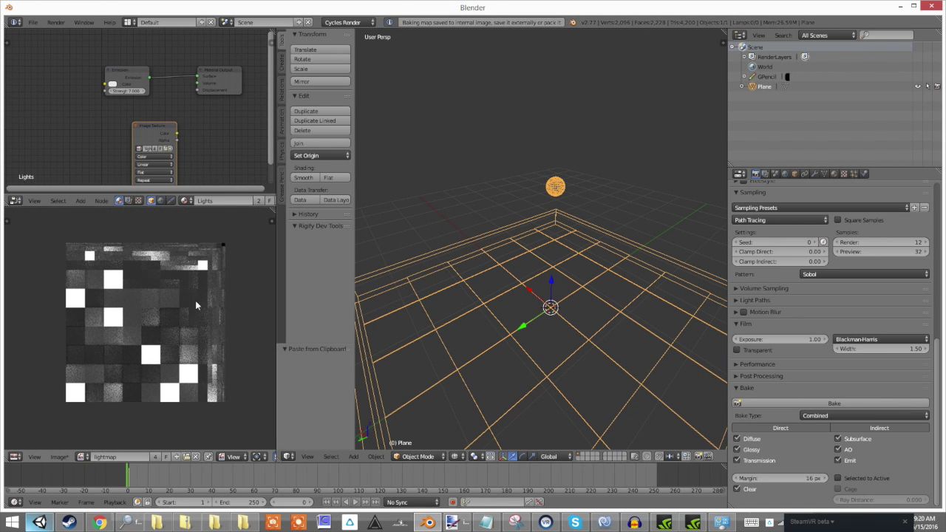
scroll(195, 300, up, 3)
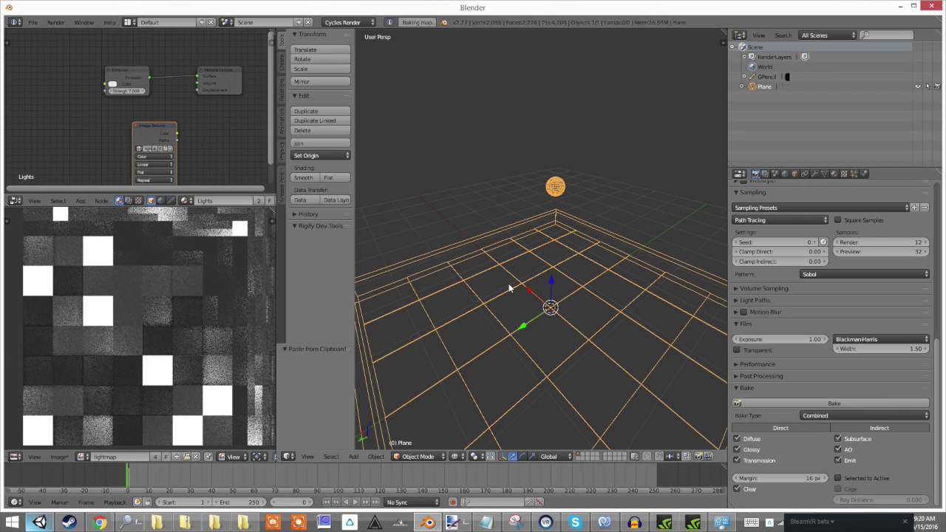
Show the floor in textured shading with Shadeless display enabled
key(alt+z)
scroll(588, 336, down, 3)
middle_drag(548, 336, 584, 325)
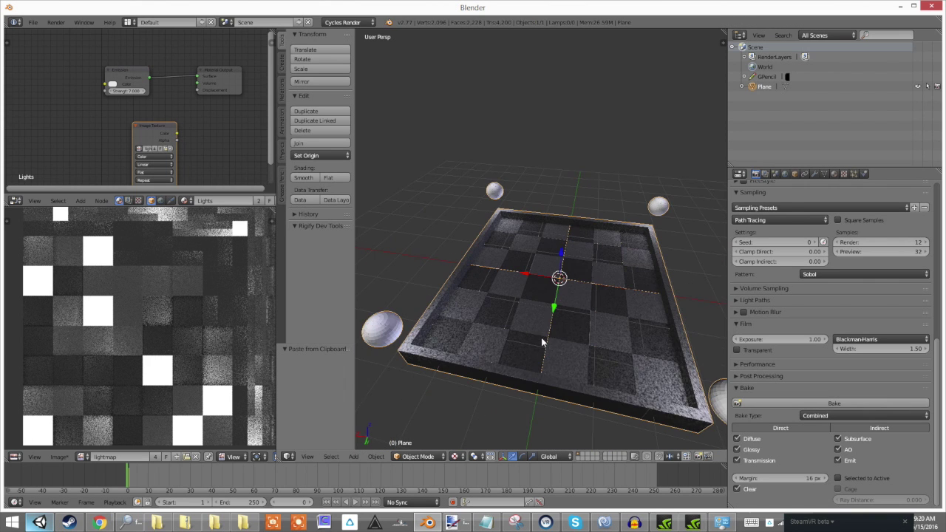
key(n)
scroll(663, 317, down, 10)
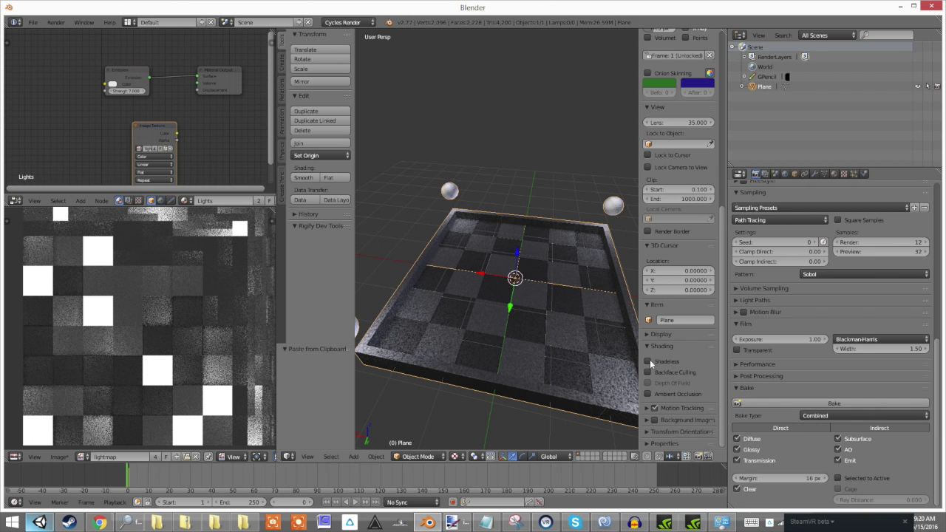
key(n)
key(n)
click(659, 361)
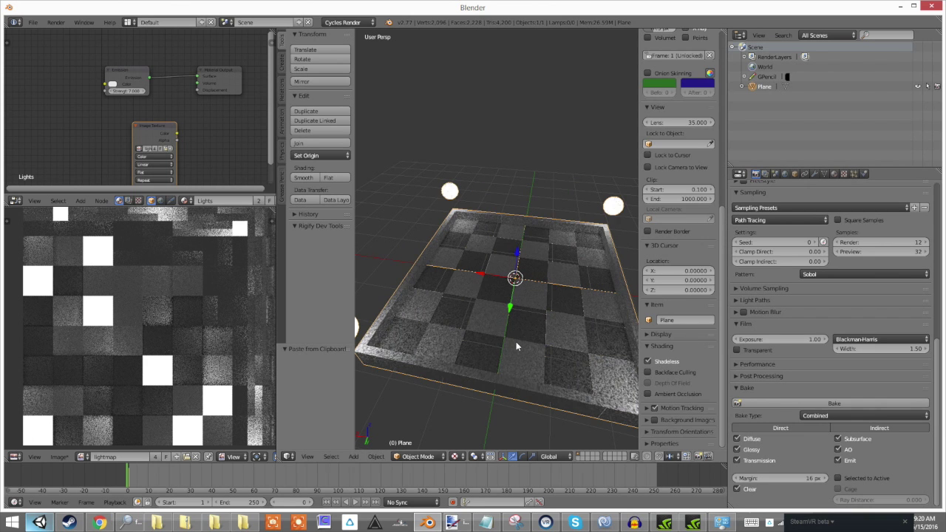
Hide the sidebar and tool shelf, orbit around the floor, and select the Plane
middle_drag(515, 347, 535, 260)
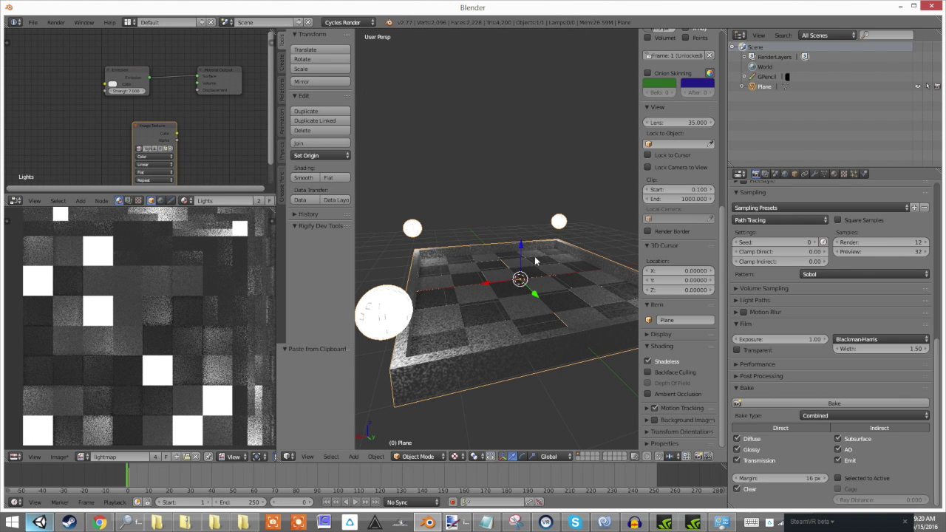
key(n)
key(t)
middle_drag(602, 261, 627, 311)
scroll(529, 306, up, 5)
scroll(485, 259, down, 3)
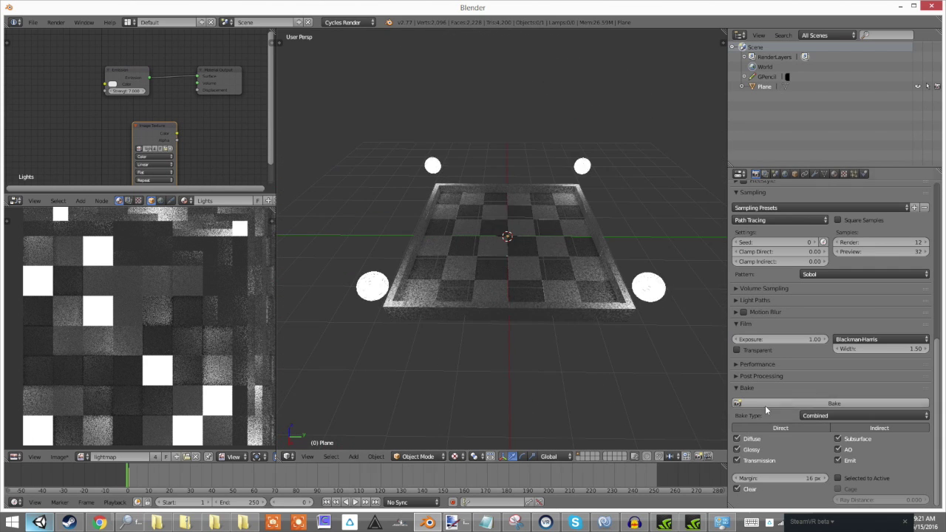
right_click(625, 311)
Set Cycles preview samples to 0 and render samples to 650, returning to solid shading
scroll(833, 296, up, 2)
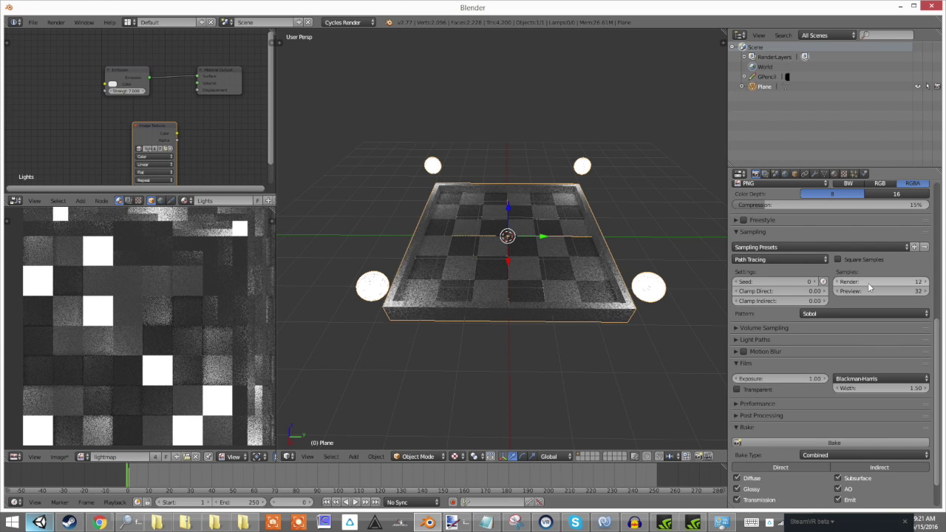
key(shift+z)
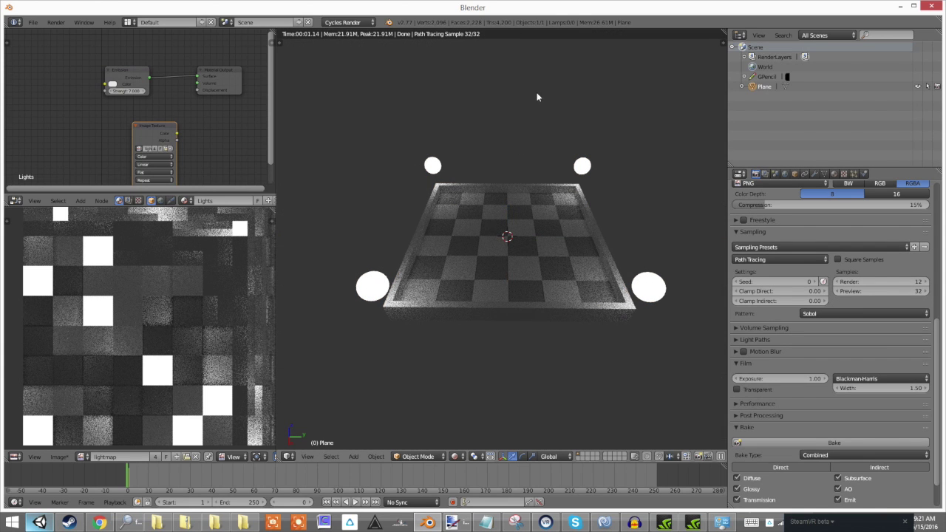
click(863, 291)
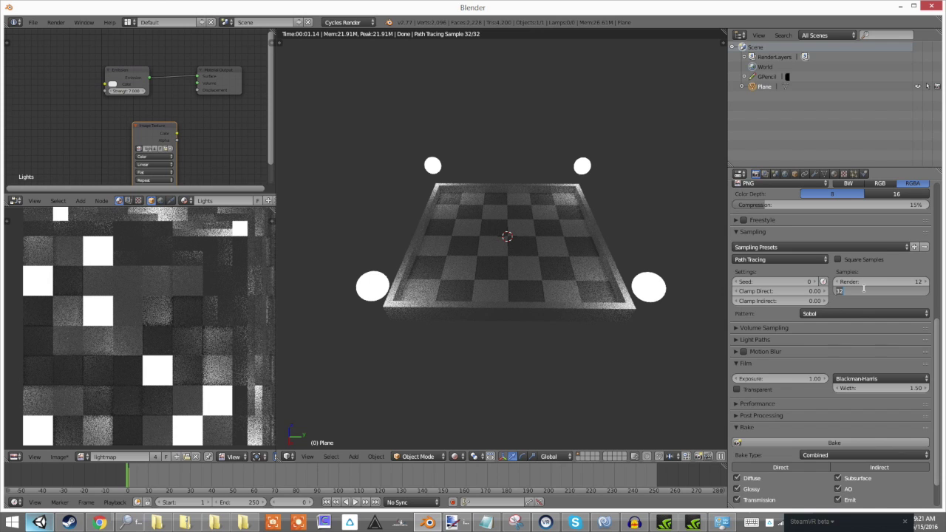
text(0)
key(Return)
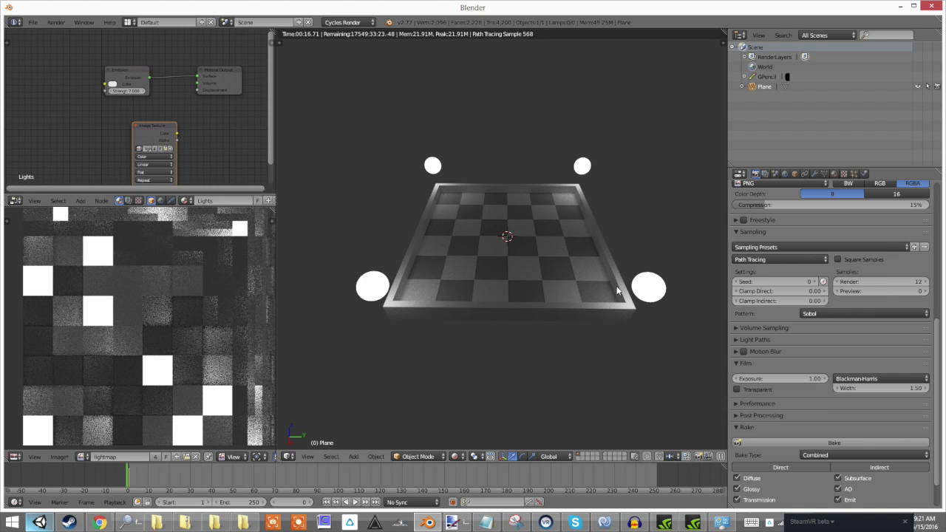
click(868, 281)
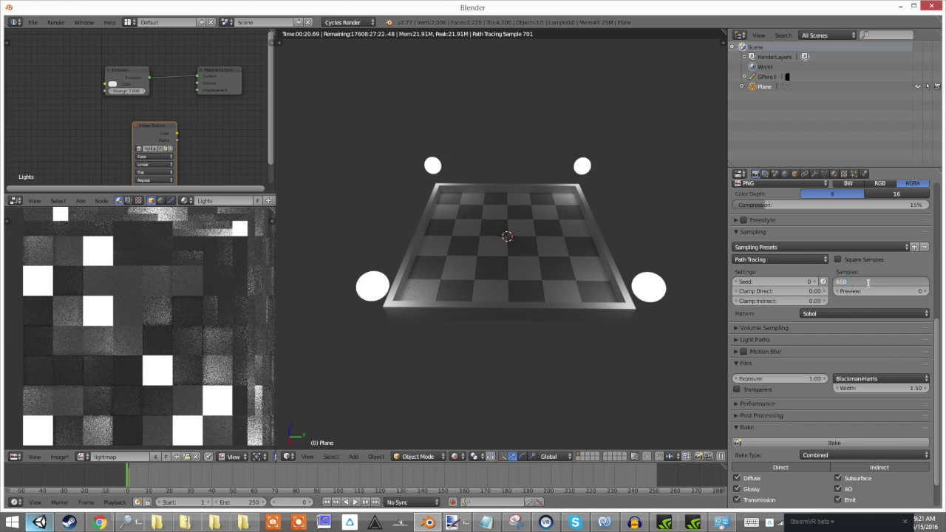
key(Return)
key(shift+z)
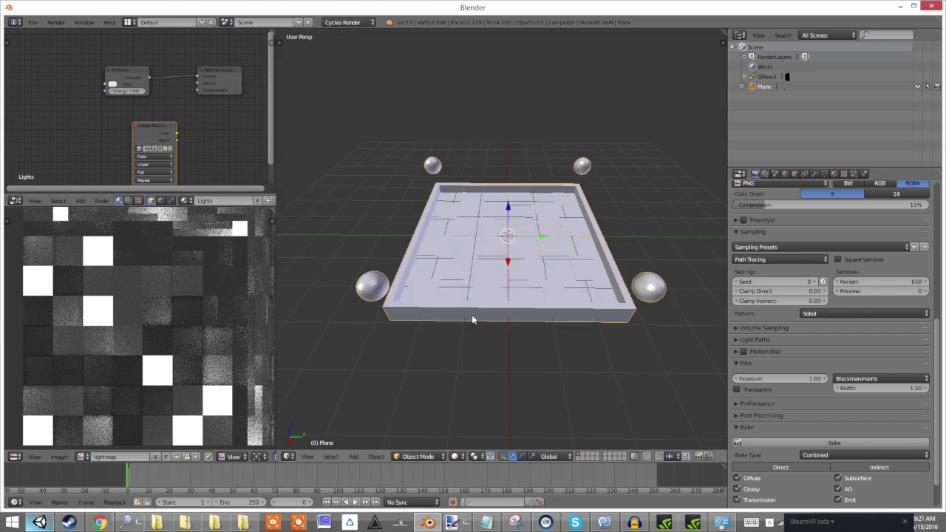
Rebake the lightmap at 650 samples, adjusting the editor widths while it runs
click(810, 443)
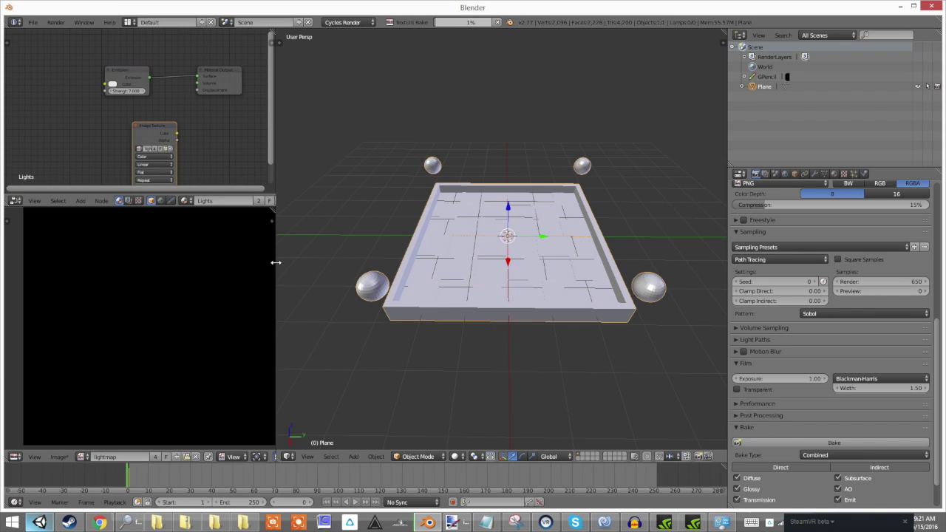
drag(274, 262, 425, 262)
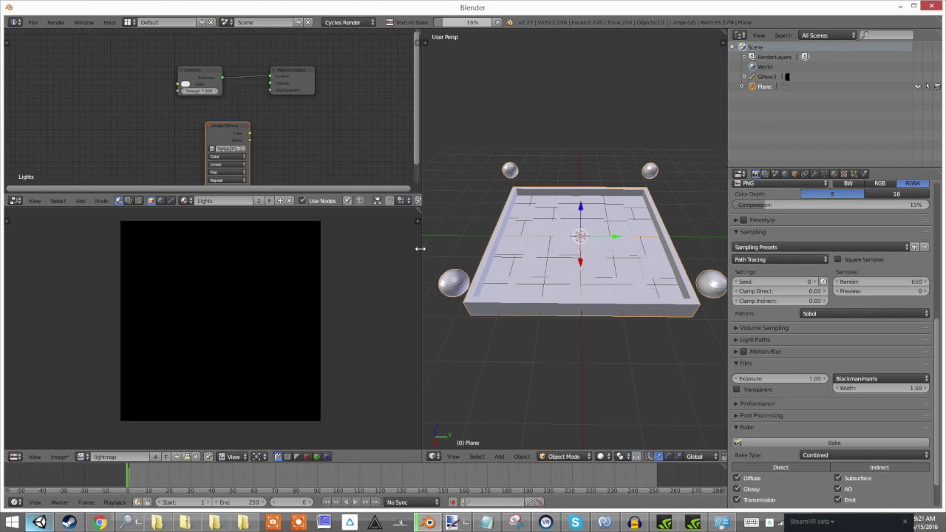
drag(426, 247, 299, 325)
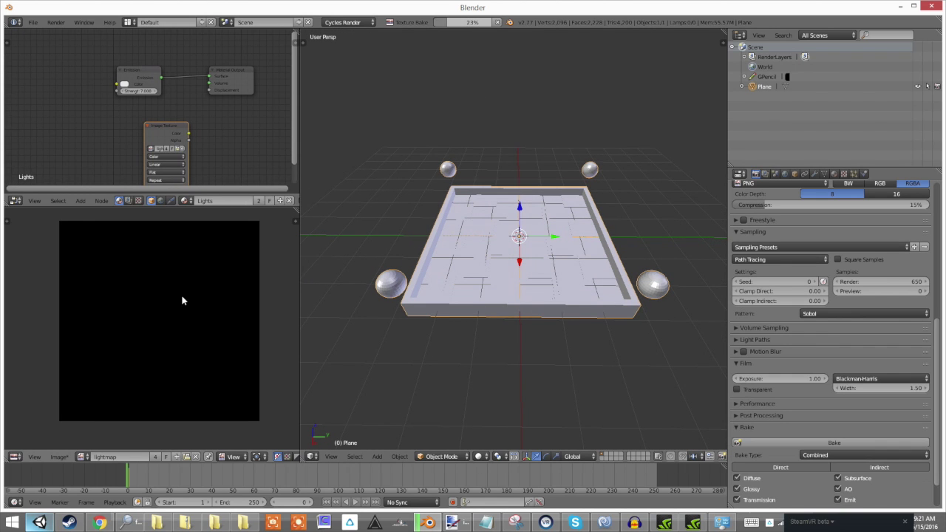
scroll(183, 301, down, 2)
scroll(183, 300, up, 1)
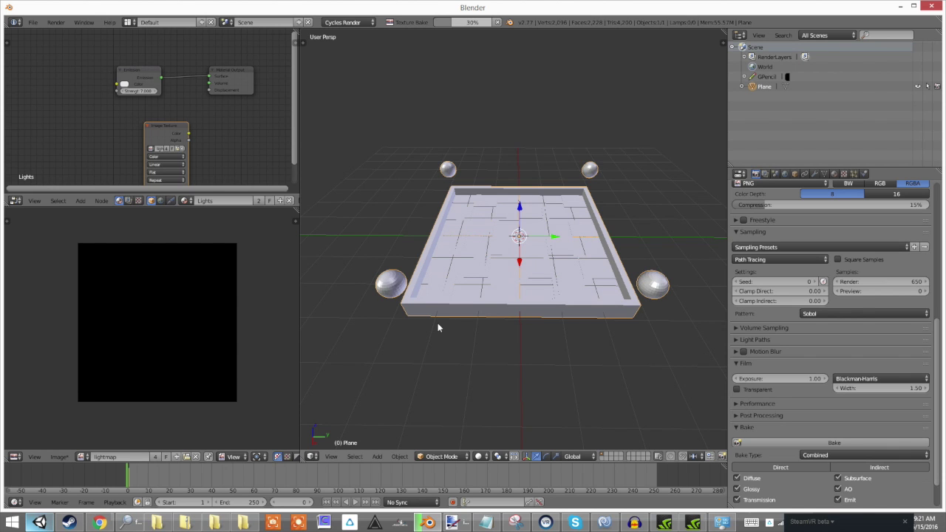
middle_drag(437, 328, 529, 249)
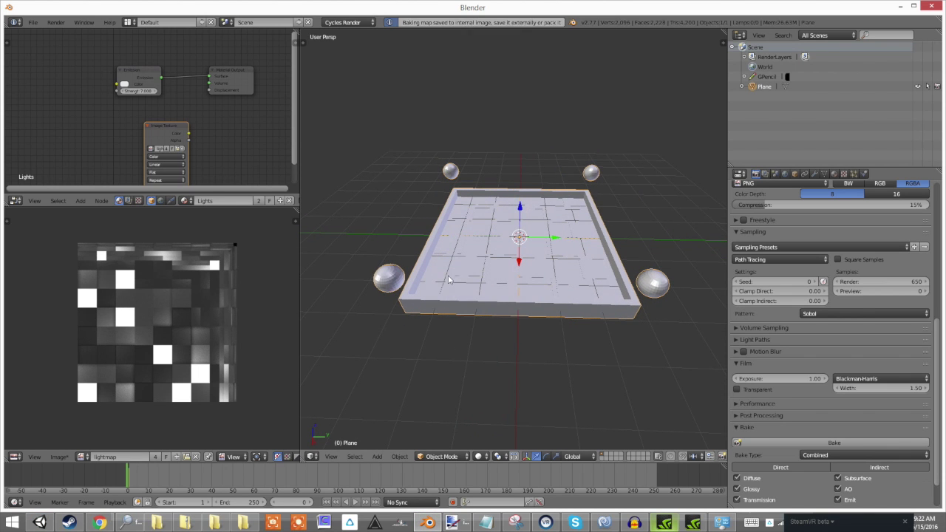
scroll(214, 344, up, 6)
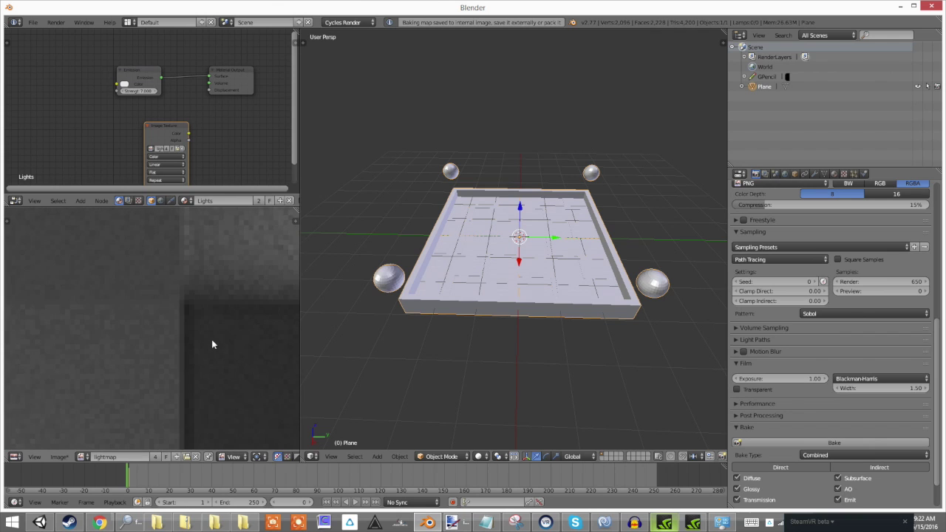
scroll(104, 339, down, 3)
scroll(125, 331, up, 5)
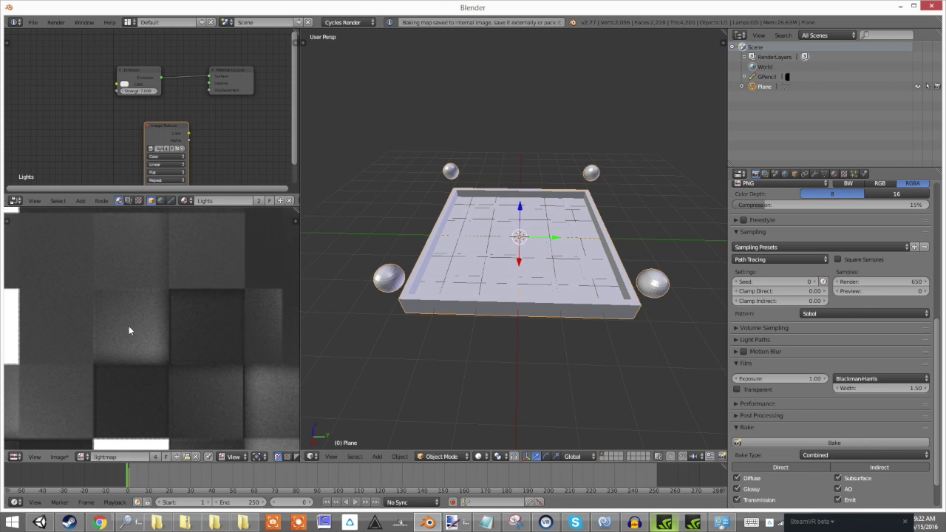
scroll(128, 330, down, 4)
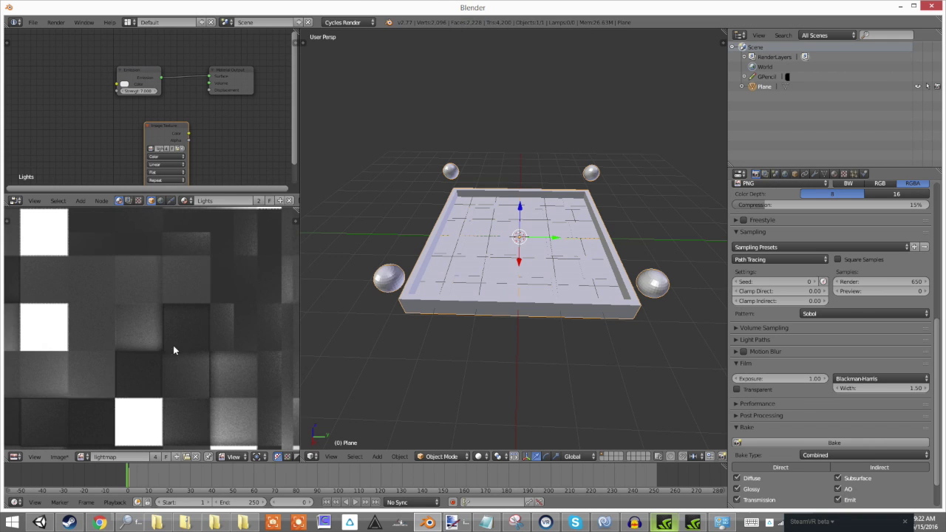
middle_drag(173, 345, 151, 372)
scroll(159, 332, up, 2)
scroll(157, 334, down, 3)
scroll(148, 363, up, 3)
scroll(194, 352, up, 4)
scroll(195, 352, down, 5)
scroll(151, 372, down, 2)
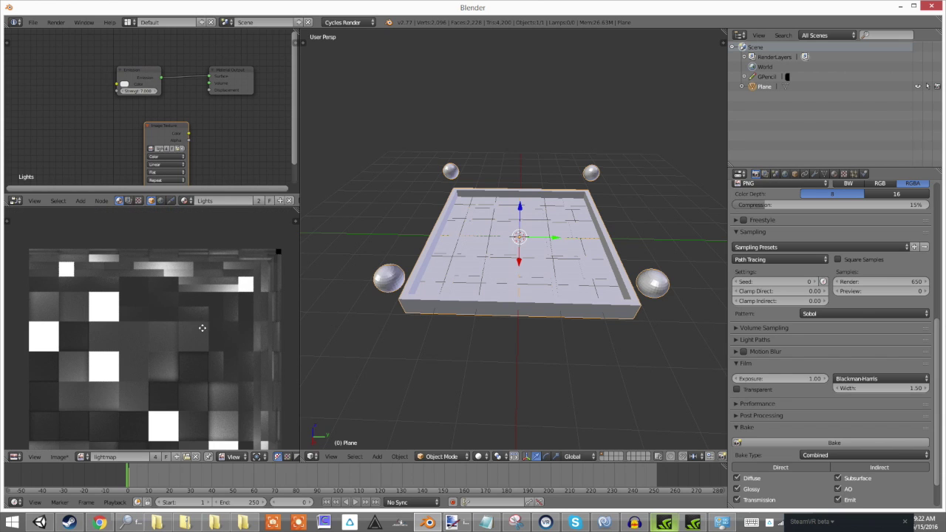
scroll(151, 372, up, 5)
scroll(149, 376, down, 3)
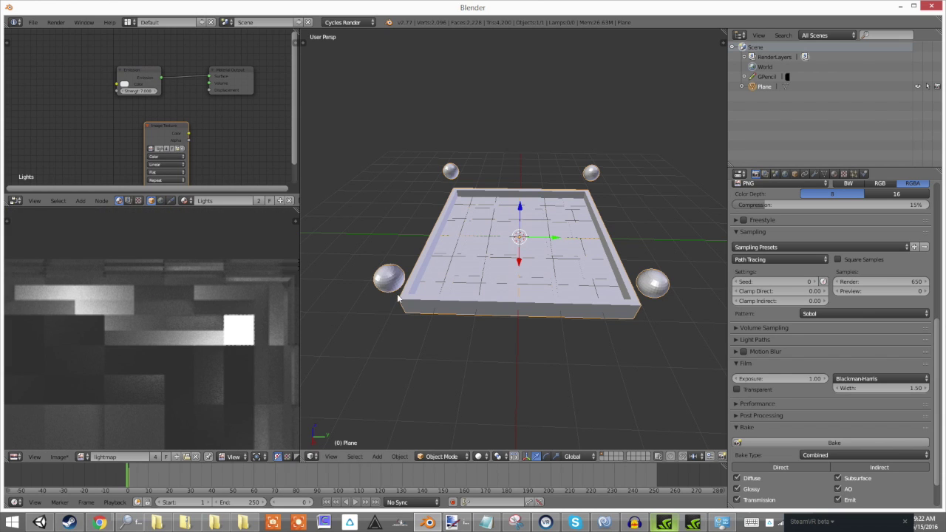
scroll(182, 281, down, 3)
middle_drag(182, 280, 185, 309)
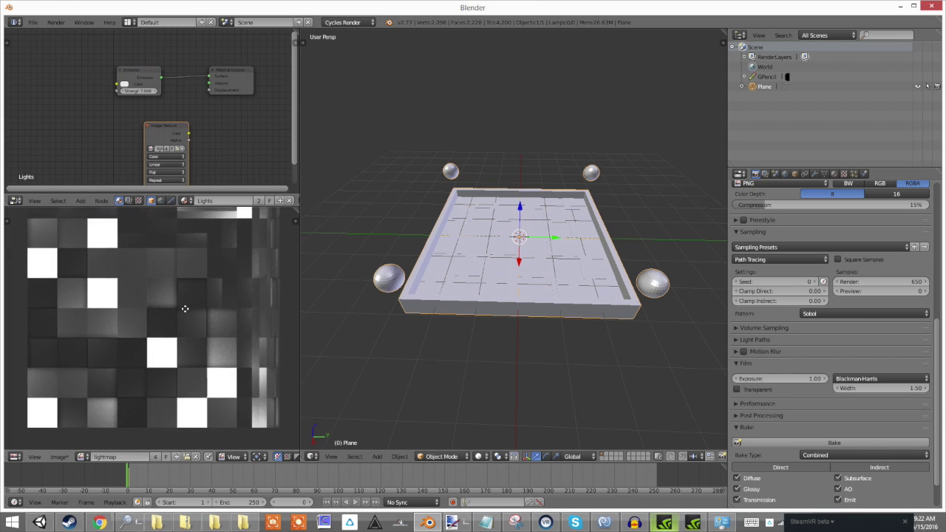
scroll(178, 318, up, 4)
Show the floor in textured shading and orbit to a low side view
key(alt+z)
scroll(458, 292, up, 2)
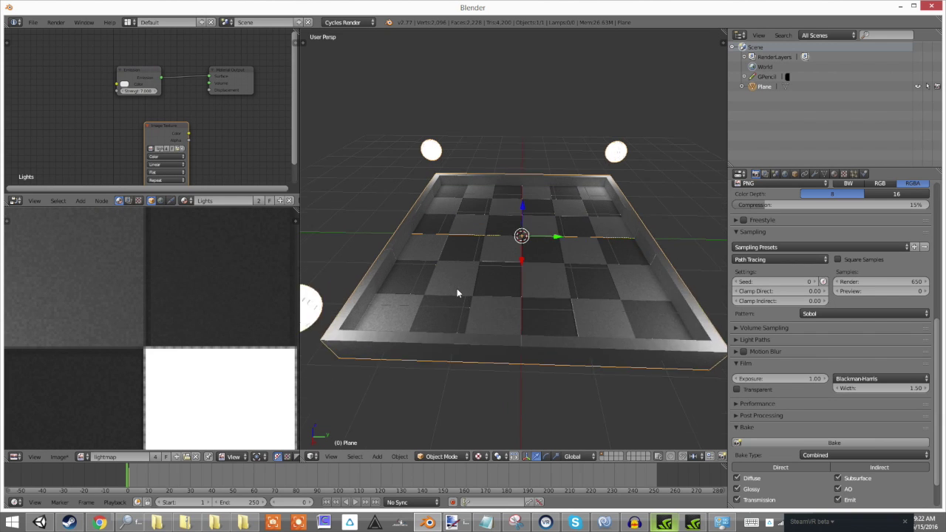
scroll(457, 292, up, 2)
middle_drag(414, 281, 600, 201)
scroll(617, 196, up, 3)
Enter Edit Mode and frame the UV islands over the whole baked lightmap
key(Tab)
scroll(186, 271, up, 5)
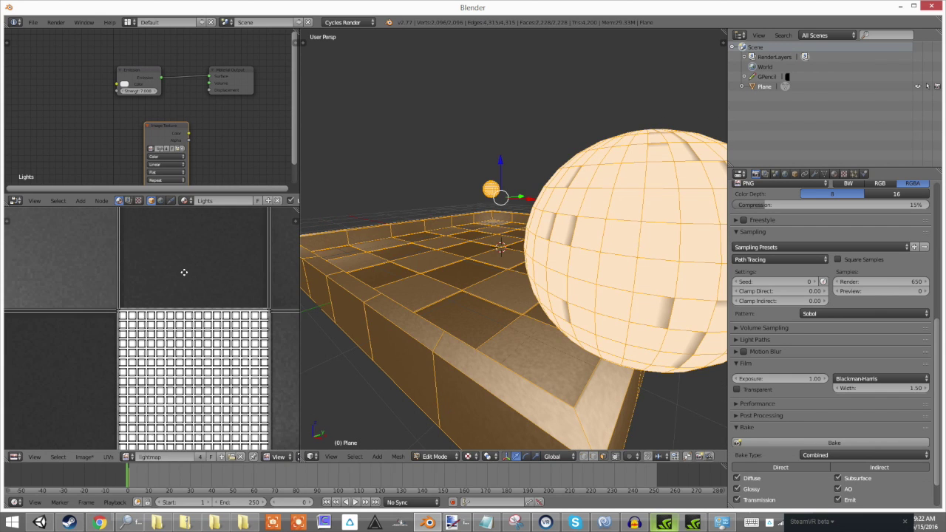
scroll(85, 346, up, 3)
middle_drag(85, 346, 224, 338)
scroll(224, 337, up, 2)
scroll(222, 258, down, 3)
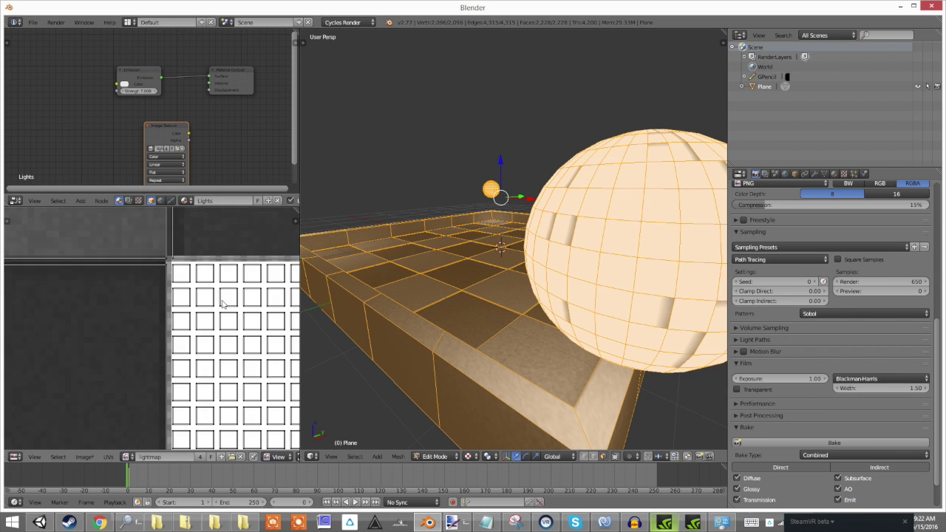
scroll(443, 224, down, 6)
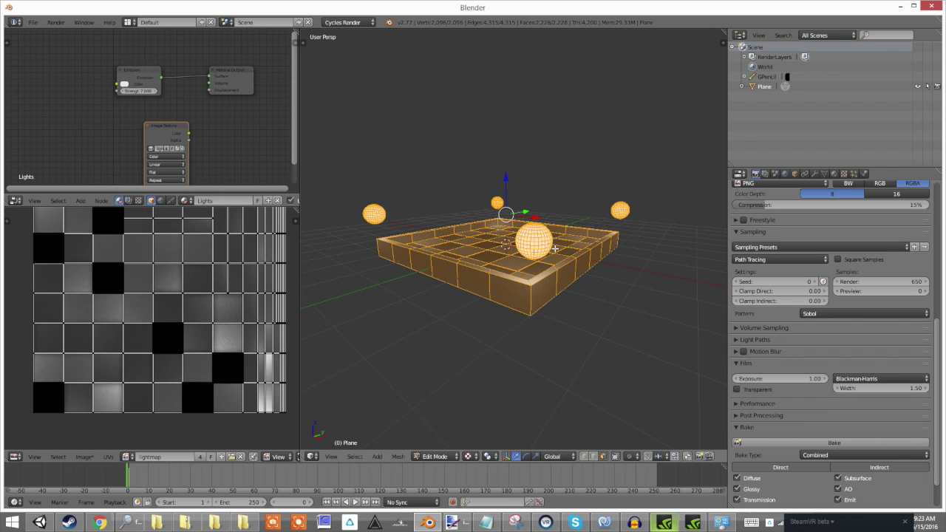
Select all three lamp spheres completely in wireframe view
key(a)
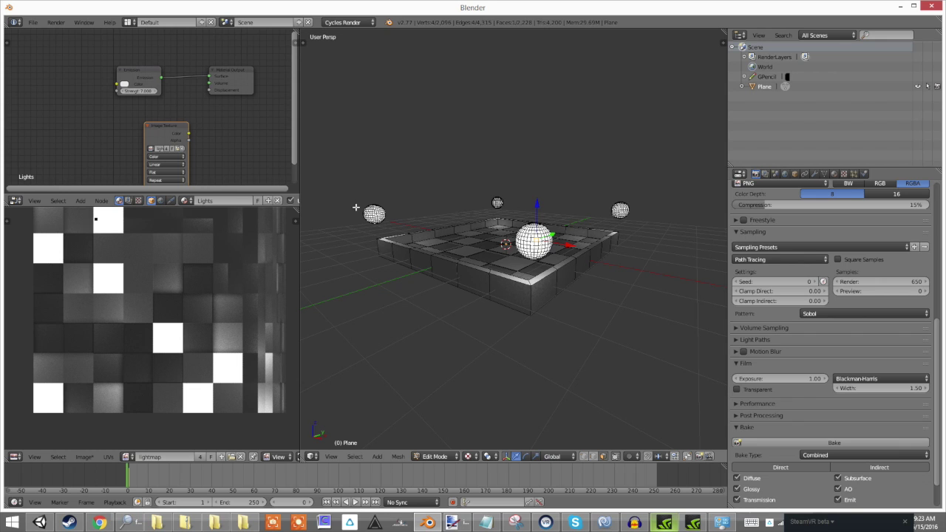
key(z)
key(b)
drag(362, 204, 385, 211)
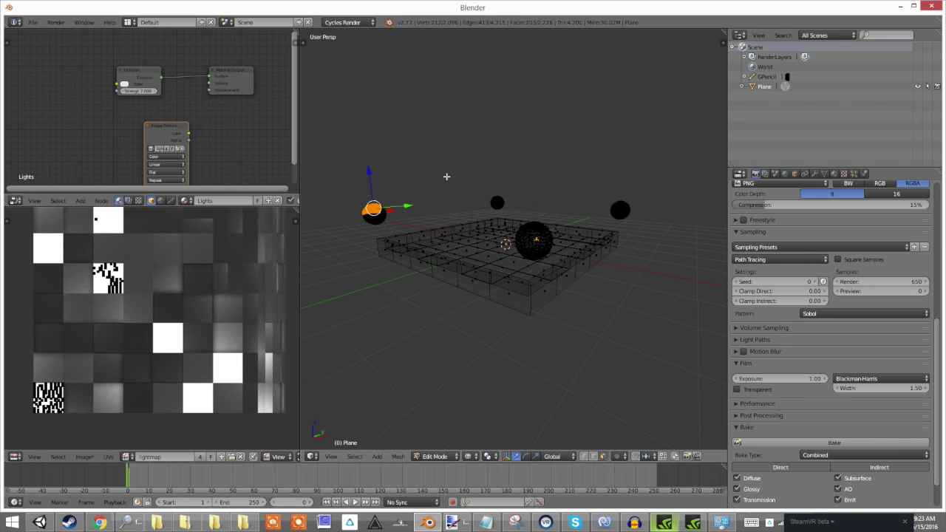
drag(481, 184, 642, 215)
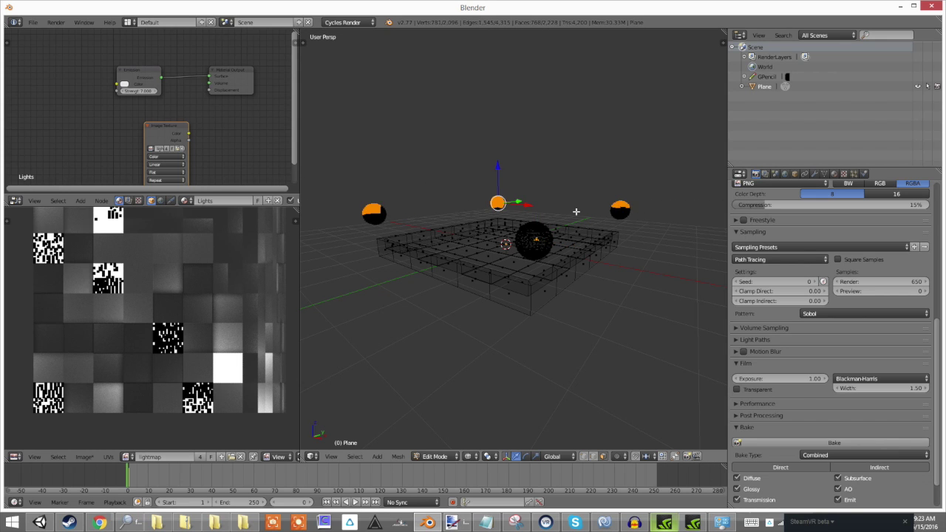
key(ctrl+l)
scroll(251, 325, down, 3)
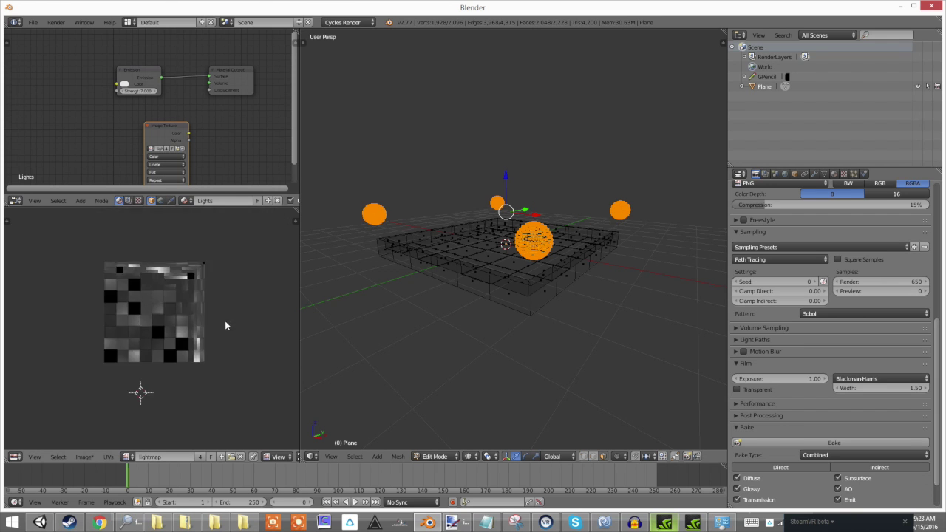
scroll(225, 320, up, 9)
scroll(171, 323, down, 8)
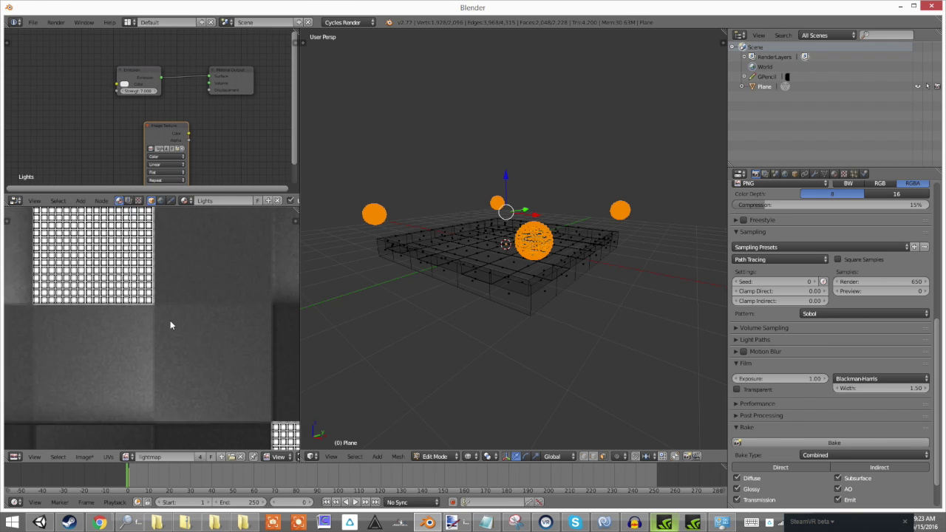
scroll(171, 322, up, 2)
scroll(172, 316, down, 2)
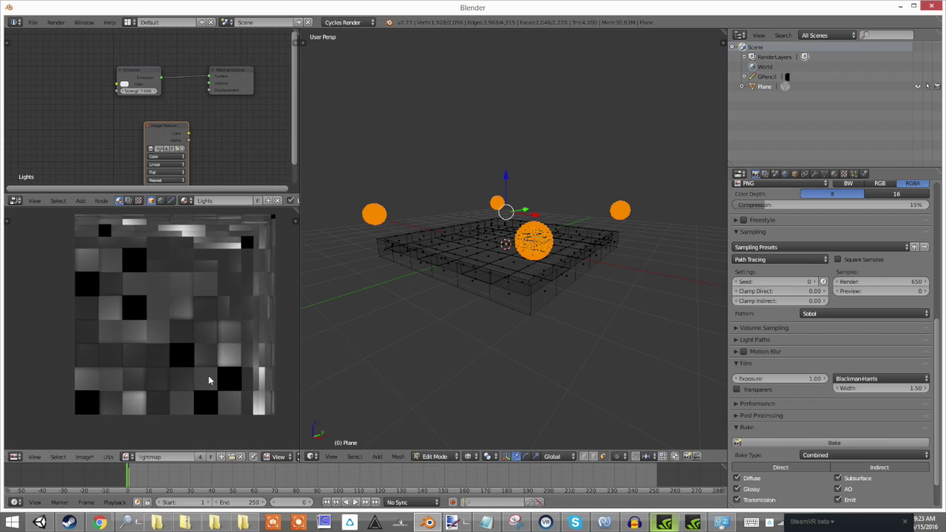
scroll(255, 458, down, 5)
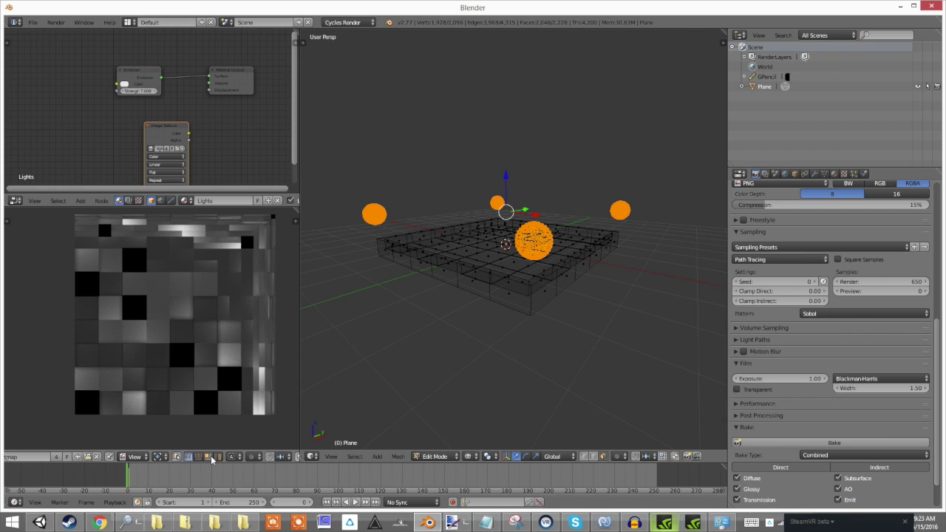
Scale the lamp spheres' UV faces to about 0.82 around Individual Origins
click(237, 458)
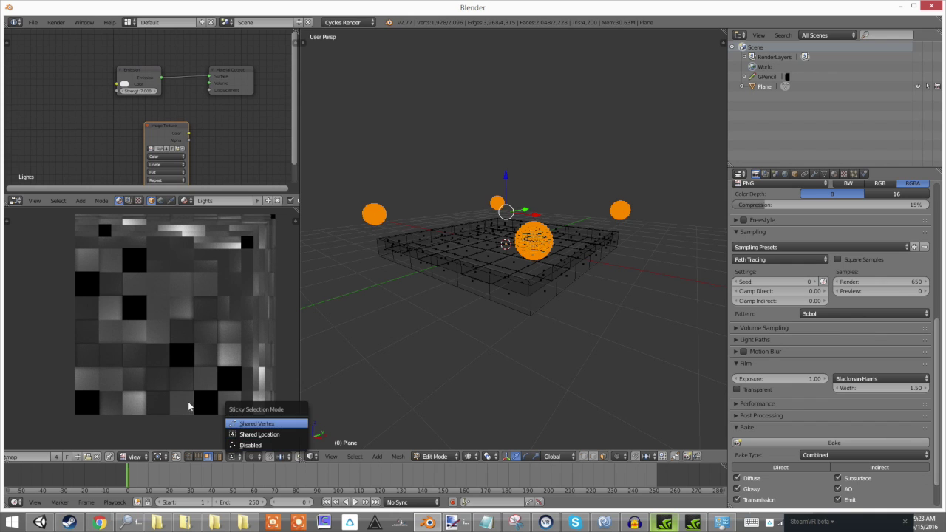
click(157, 456)
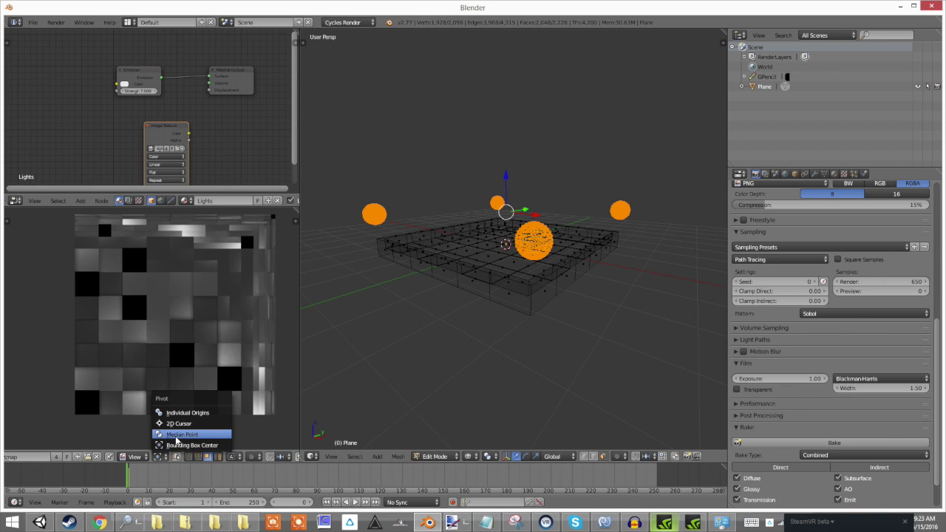
click(185, 413)
click(181, 365)
scroll(181, 363, up, 5)
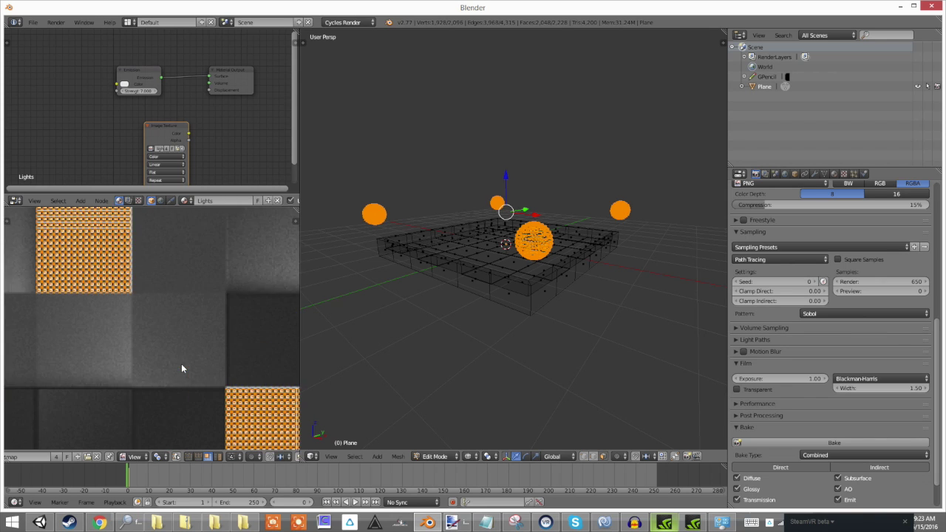
key(a)
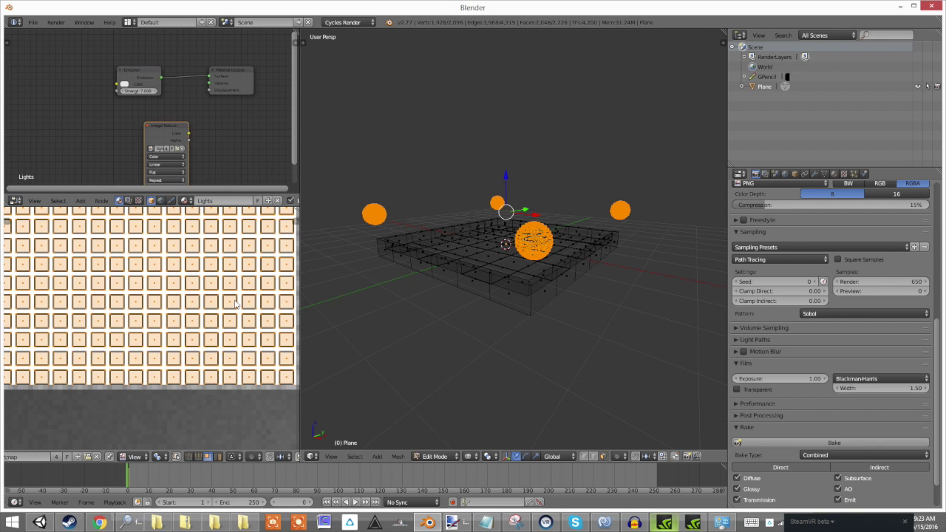
key(s)
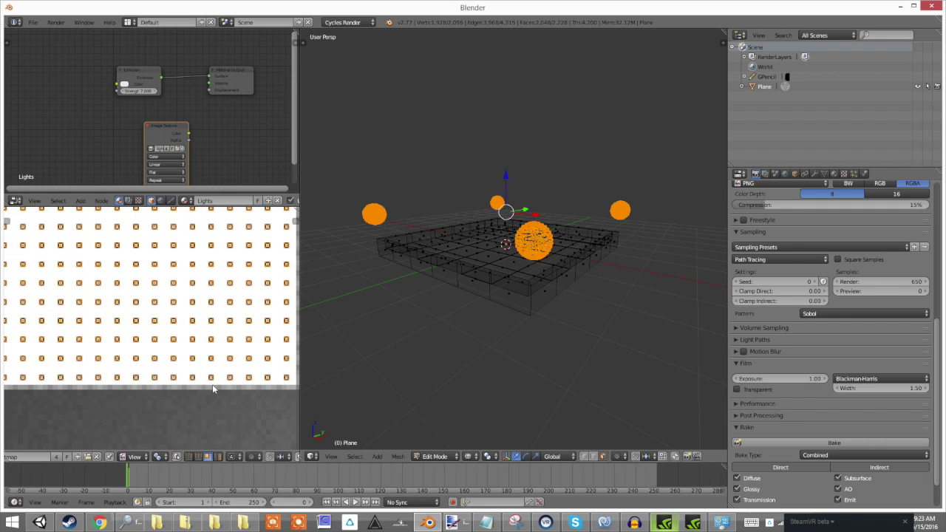
click(205, 394)
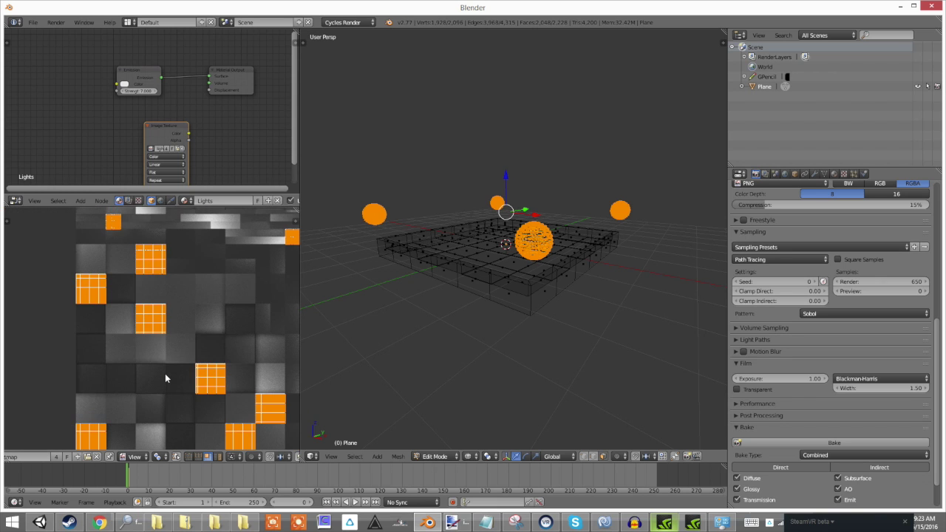
Return to Object Mode and view the tray with its baked lightmap texture
key(Tab)
key(alt+z)
mouse_move(540, 259)
middle_down()
mouse_move(566, 263)
mouse_move(458, 266)
mouse_move(495, 255)
mouse_move(613, 268)
mouse_move(545, 261)
mouse_move(550, 222)
mouse_move(564, 294)
mouse_move(625, 284)
mouse_move(509, 308)
mouse_move(416, 307)
mouse_move(519, 282)
middle_up()
scroll(614, 266, up, 4)
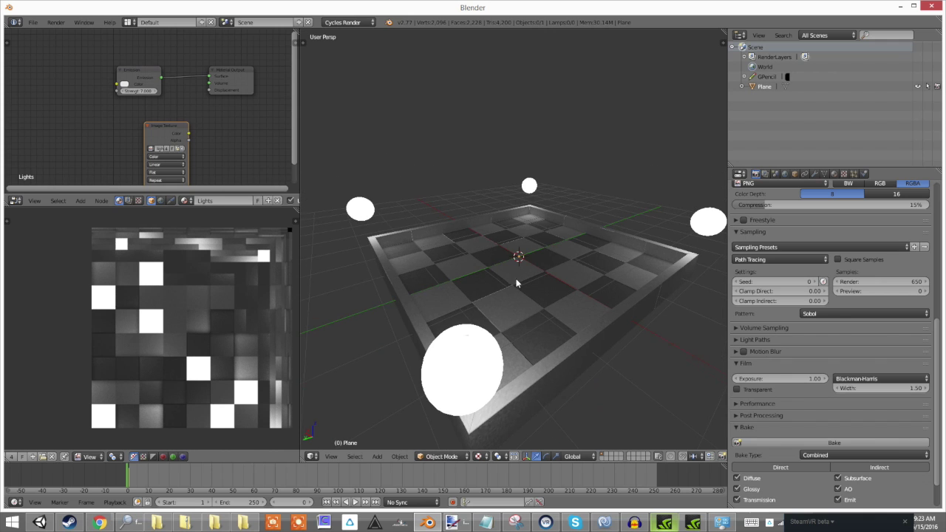
scroll(204, 302, up, 7)
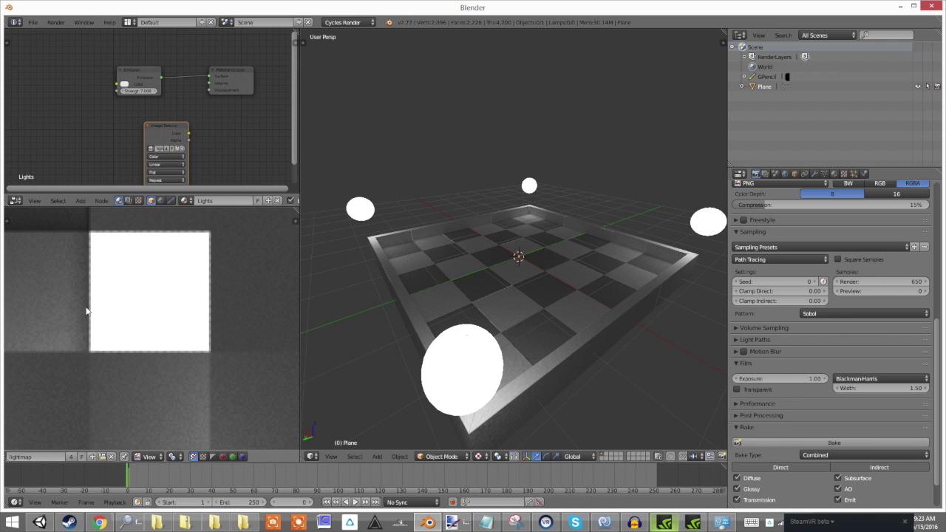
scroll(170, 350, down, 3)
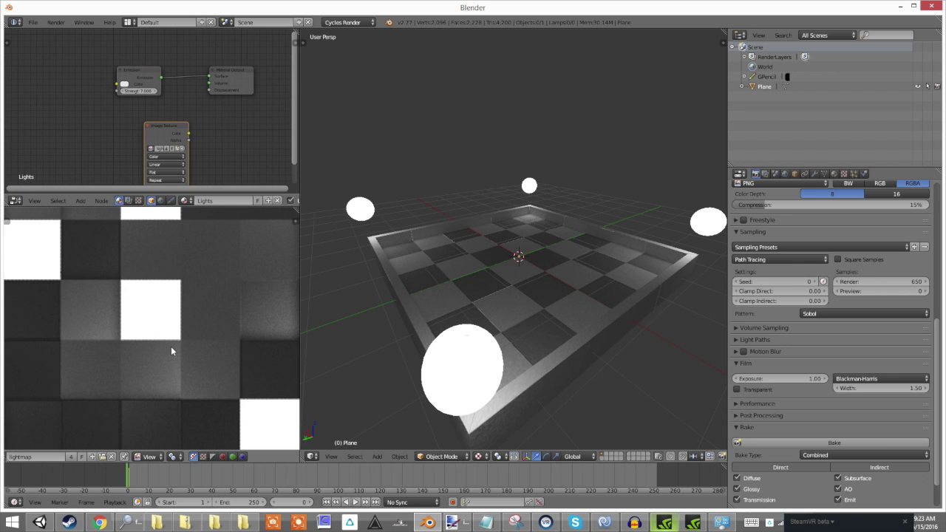
middle_drag(465, 348, 470, 296)
scroll(473, 299, up, 2)
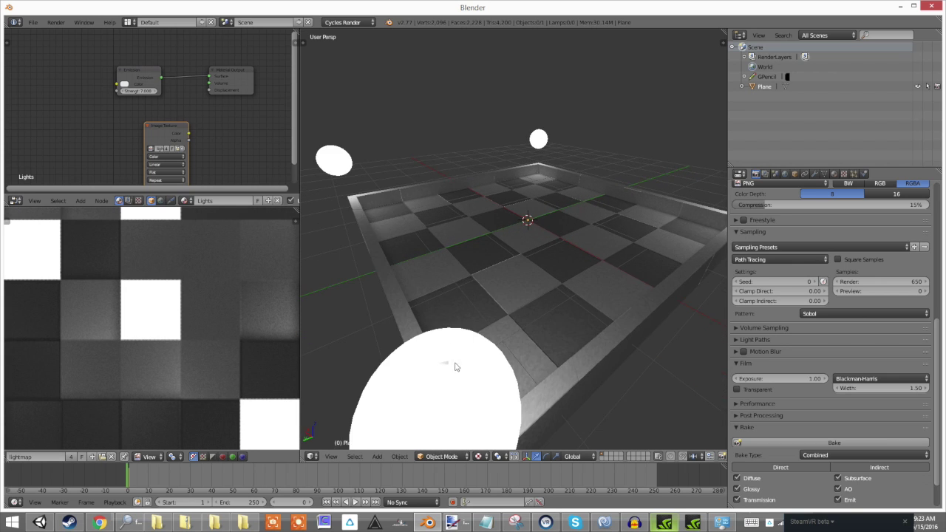
scroll(407, 416, down, 3)
middle_drag(407, 416, 597, 373)
scroll(597, 374, up, 10)
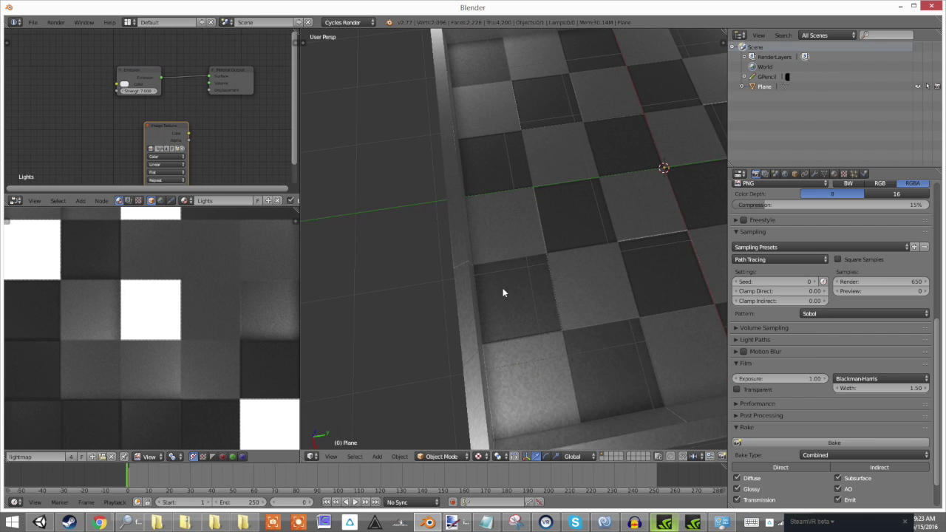
scroll(438, 295, down, 10)
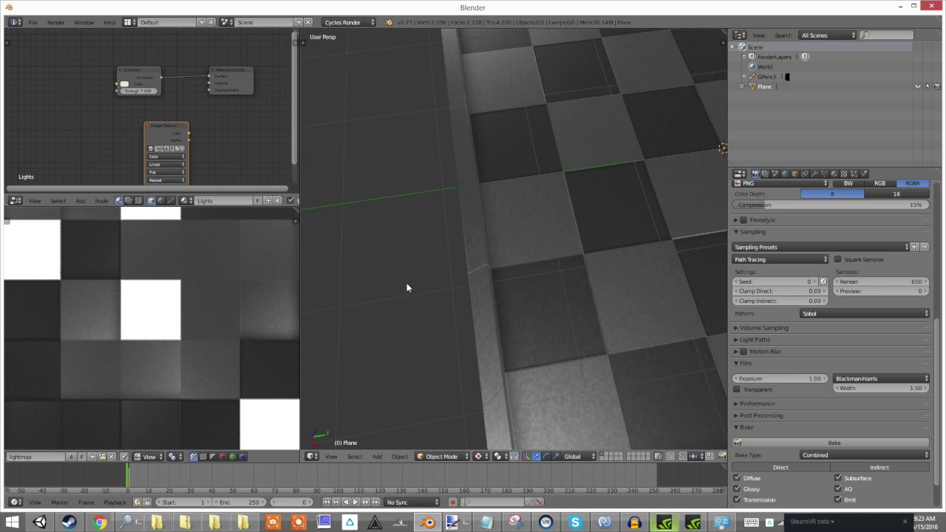
middle_drag(470, 199, 587, 296)
scroll(585, 291, up, 5)
scroll(586, 290, down, 8)
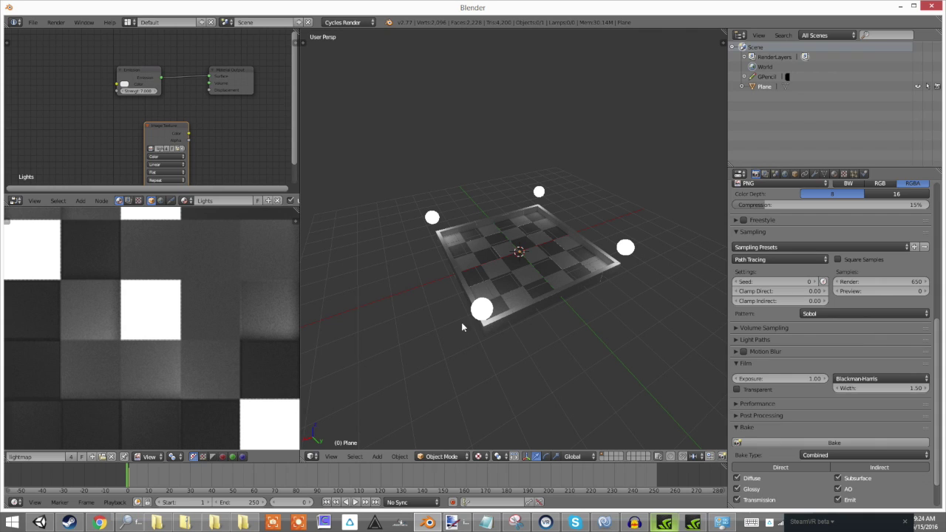
scroll(51, 458, up, 3)
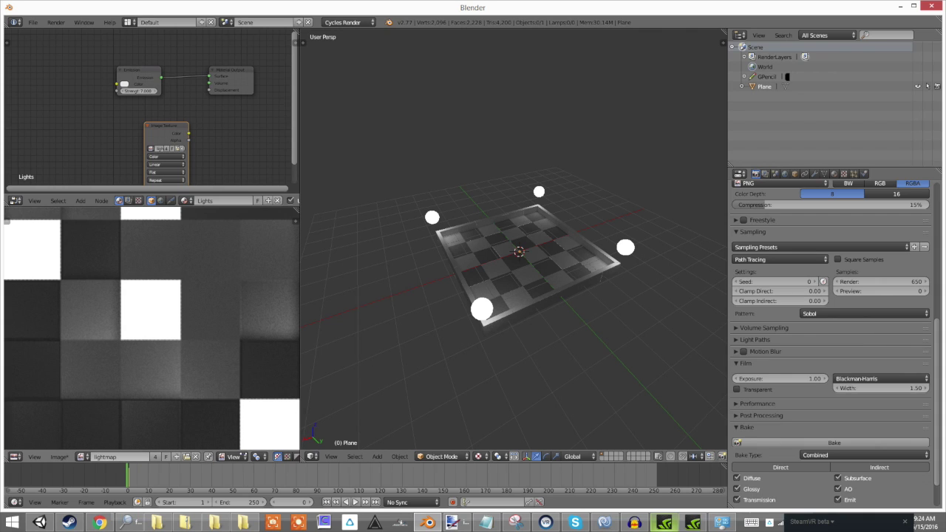